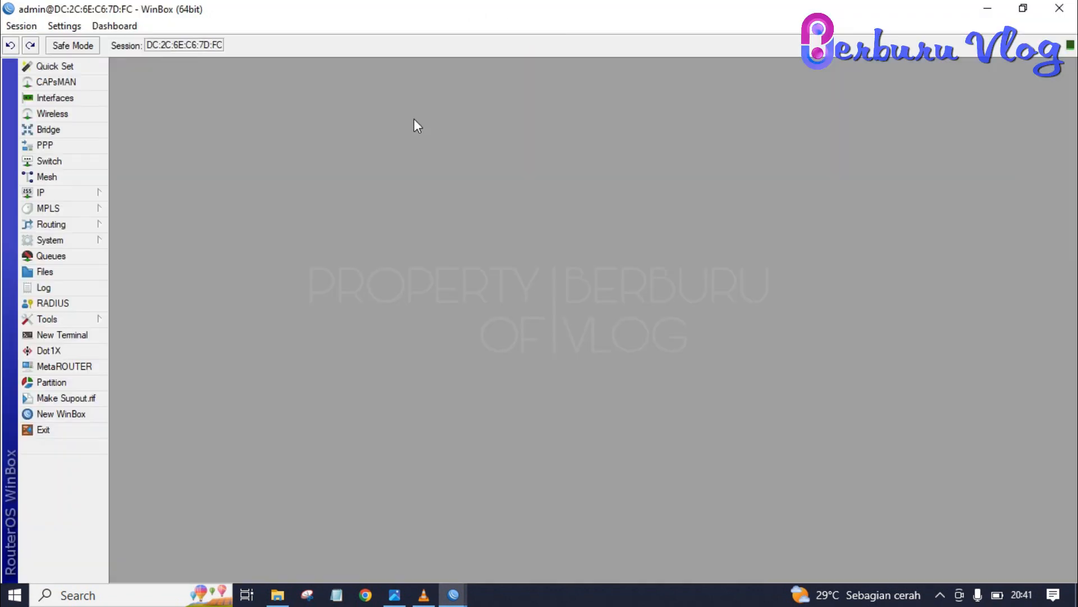
Step: Rename ether1 to ether1-Internet in the Interfaces list
{"action": "left_click", "coordinate": [70, 101]}
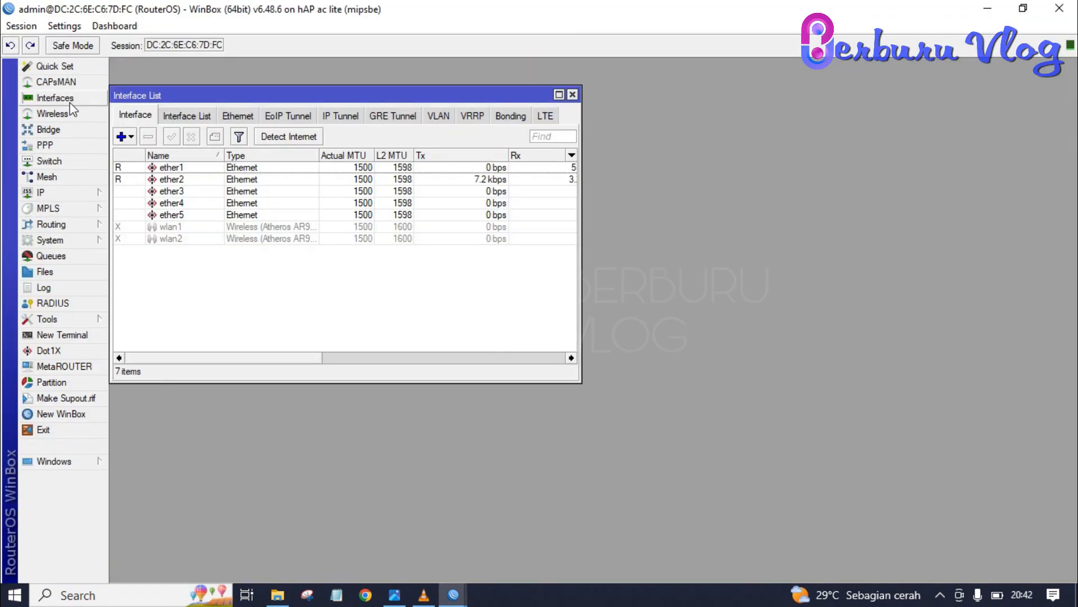
{"action": "double_click", "coordinate": [196, 169]}
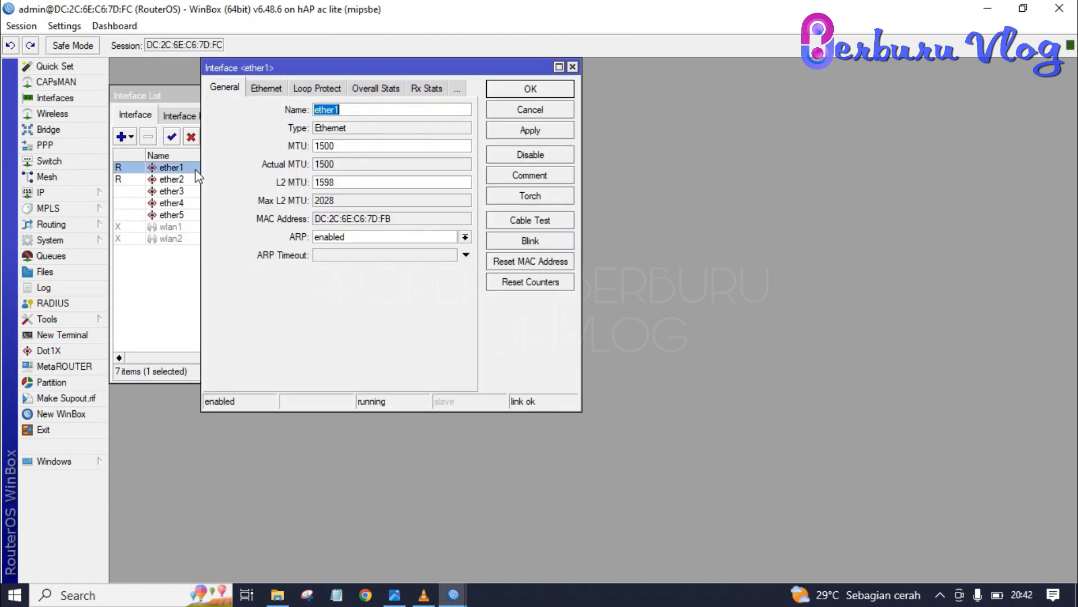
{"action": "left_click", "coordinate": [394, 111]}
{"action": "type", "text": "-Internet"}
{"action": "key", "text": "Return"}
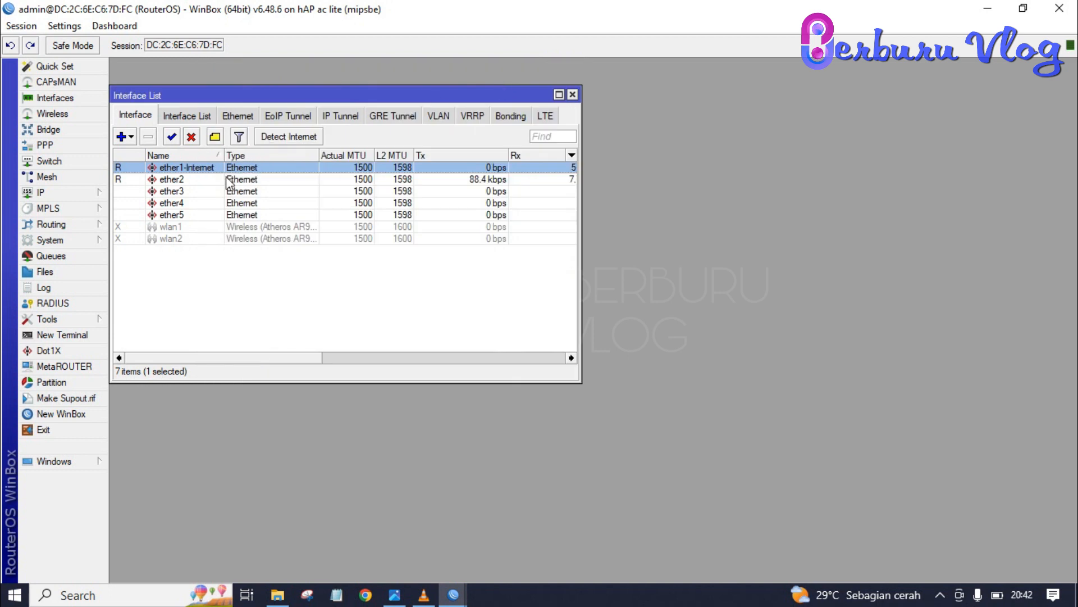
Step: Rename ether2 to ether2LAB-A and ether3 to ether3LAB-B
{"action": "double_click", "coordinate": [210, 179]}
{"action": "left_click", "coordinate": [370, 109]}
{"action": "type", "text": "LA"}
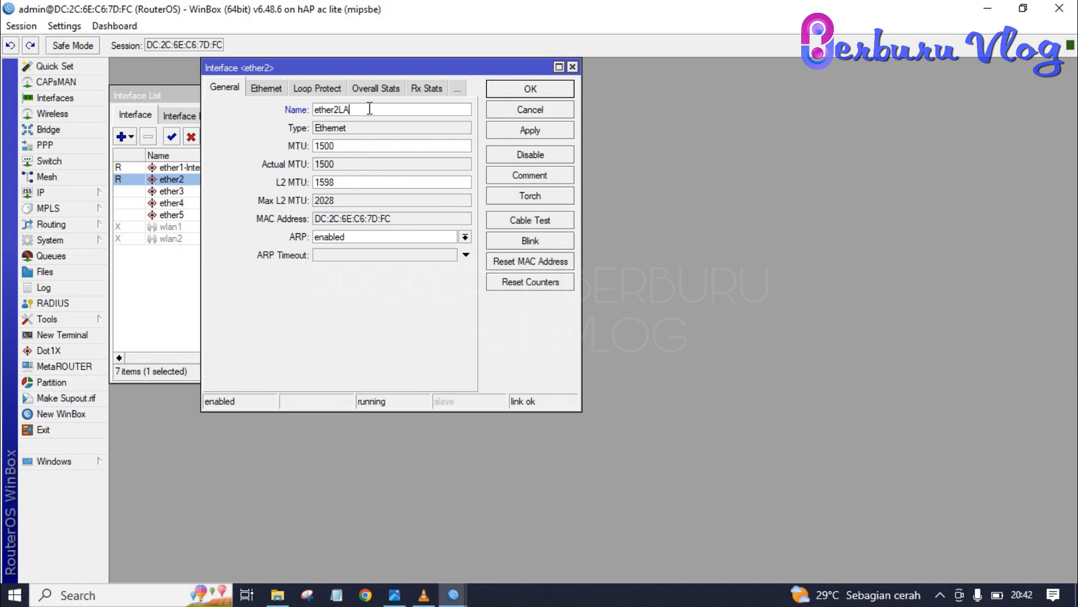
{"action": "type", "text": "B-A"}
{"action": "left_click", "coordinate": [556, 89]}
{"action": "double_click", "coordinate": [163, 192]}
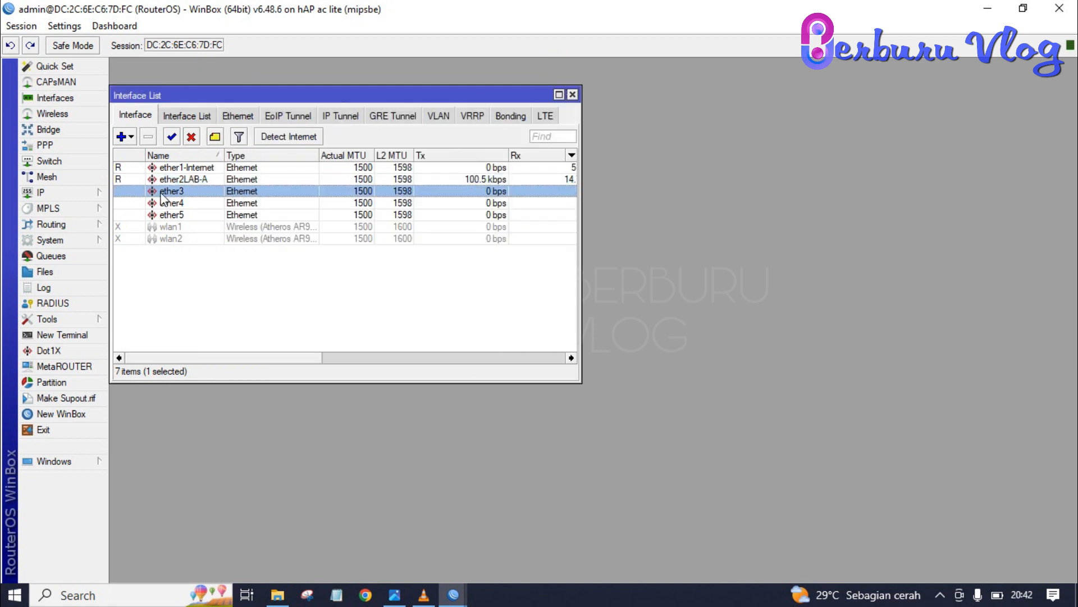
{"action": "left_click", "coordinate": [404, 109]}
{"action": "type", "text": "LAB-B"}
{"action": "left_click", "coordinate": [492, 89]}
Step: Enable the disabled wlan1 interface, then check the lab topology picture
{"action": "left_click", "coordinate": [188, 230]}
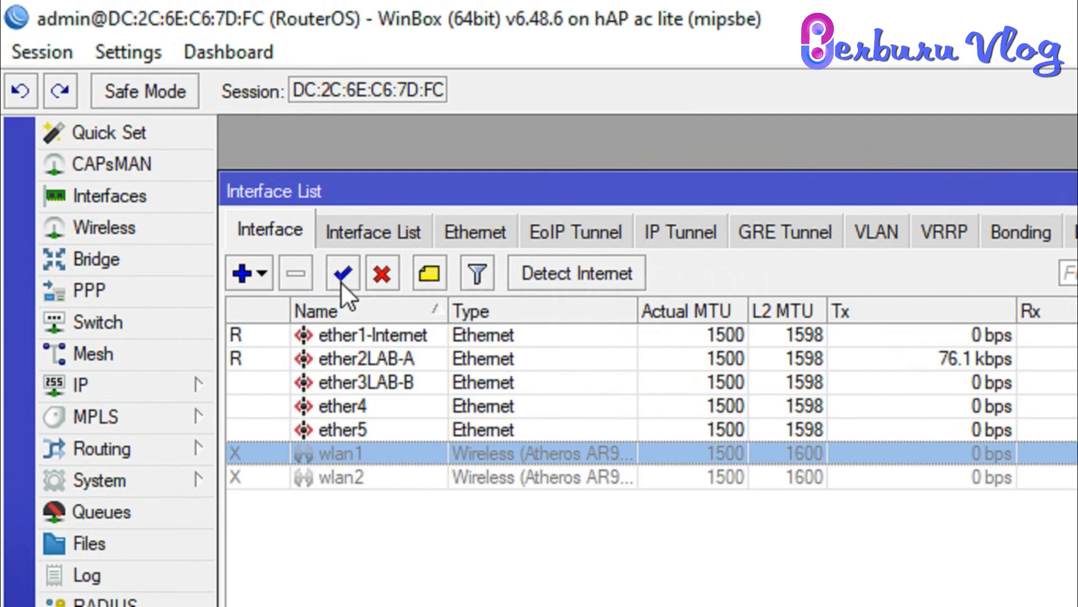
{"action": "left_click", "coordinate": [170, 136]}
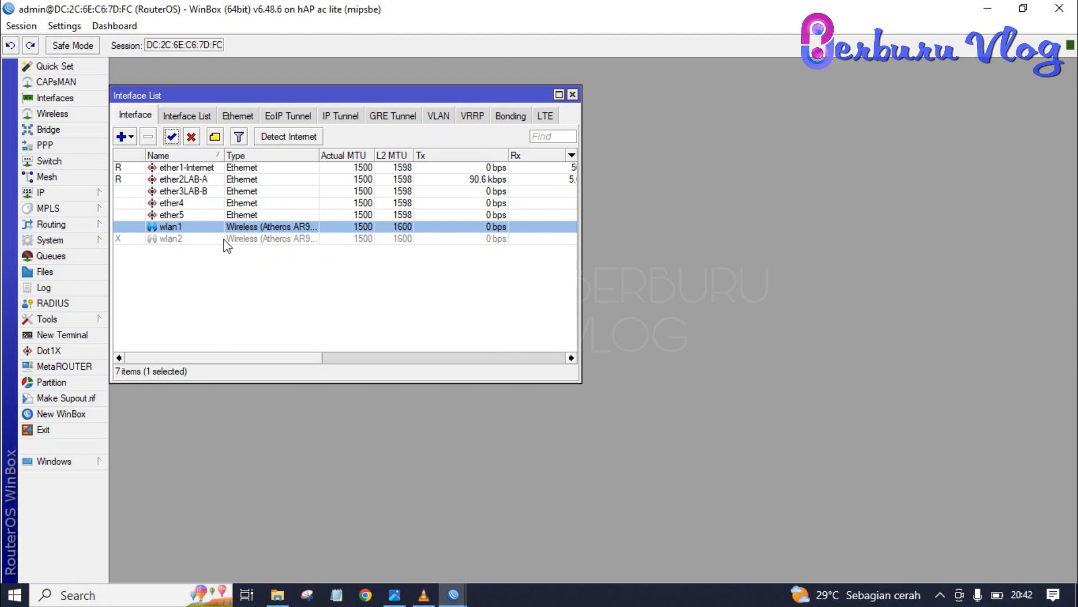
{"action": "left_click", "coordinate": [395, 594]}
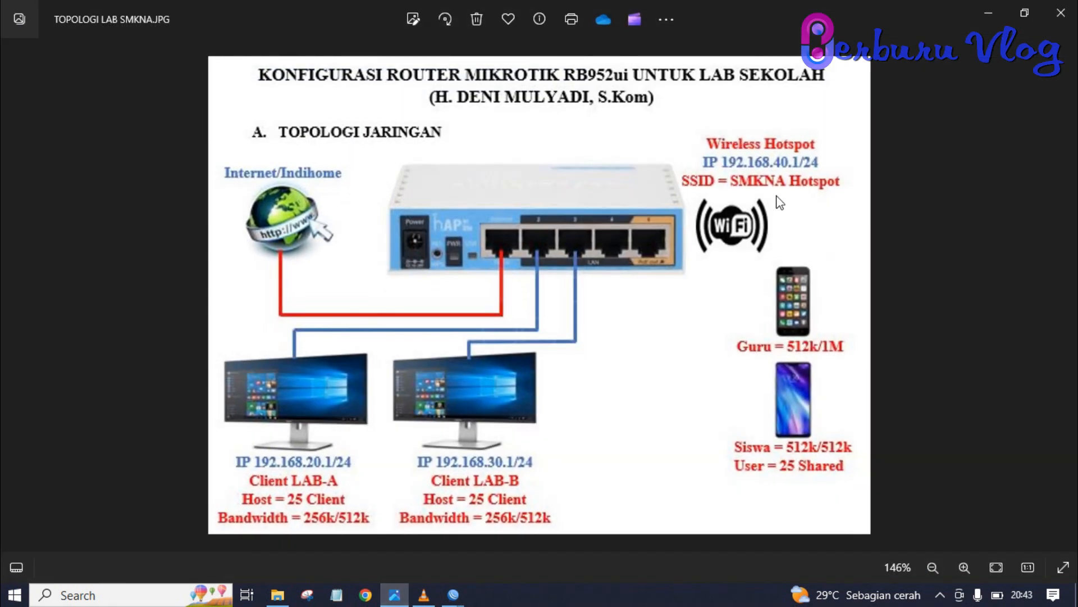
{"action": "key", "text": "alt+Tab"}
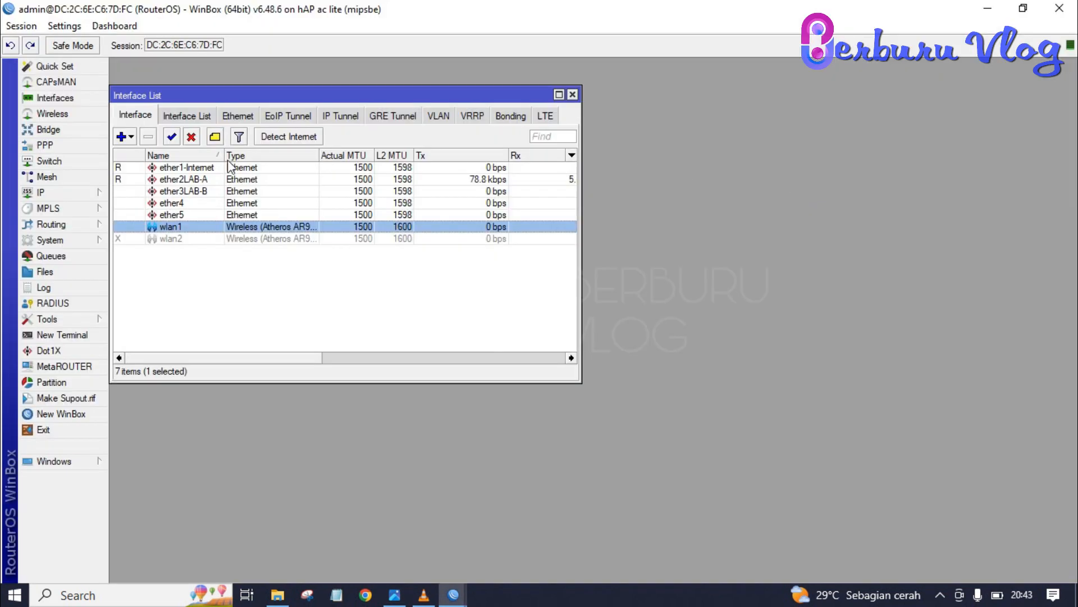
Step: Set wlan1 to ap bridge mode with SSID 'SMKNA Hotspot' and save
{"action": "double_click", "coordinate": [195, 225]}
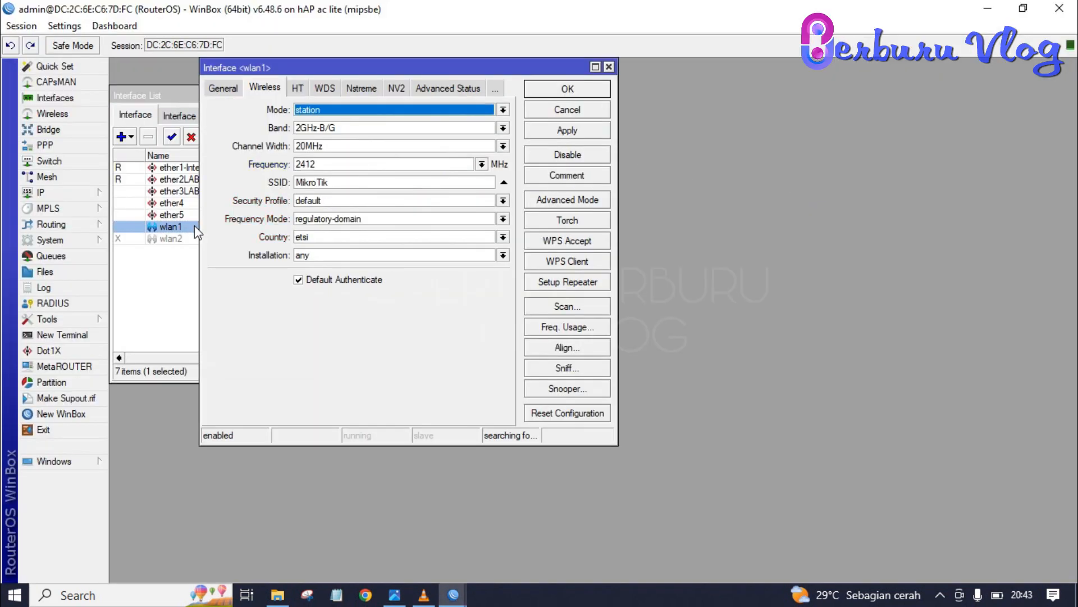
{"action": "left_click", "coordinate": [331, 112]}
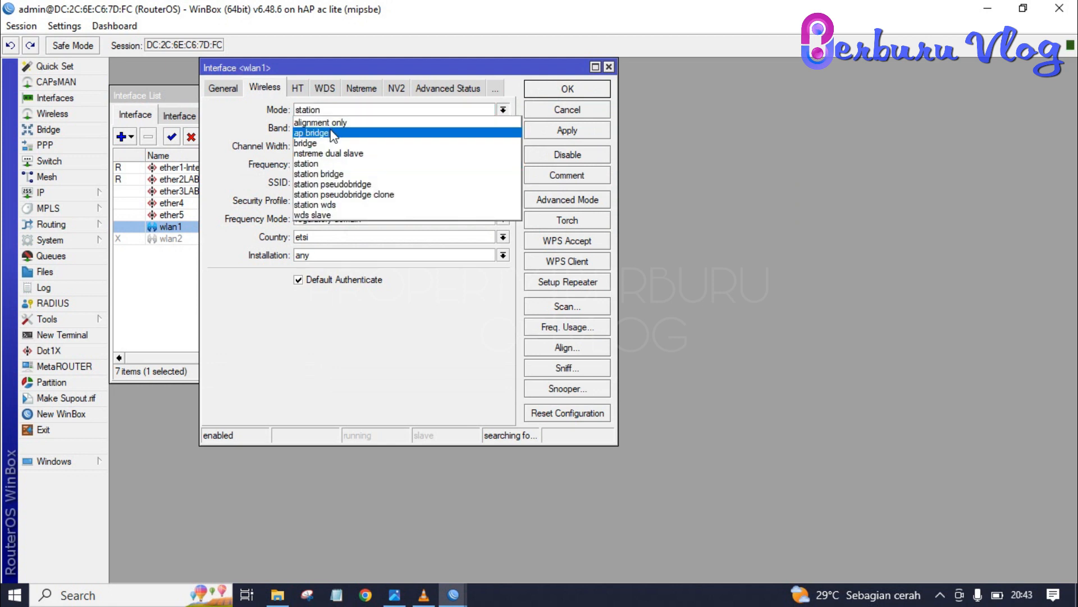
{"action": "left_click", "coordinate": [339, 133]}
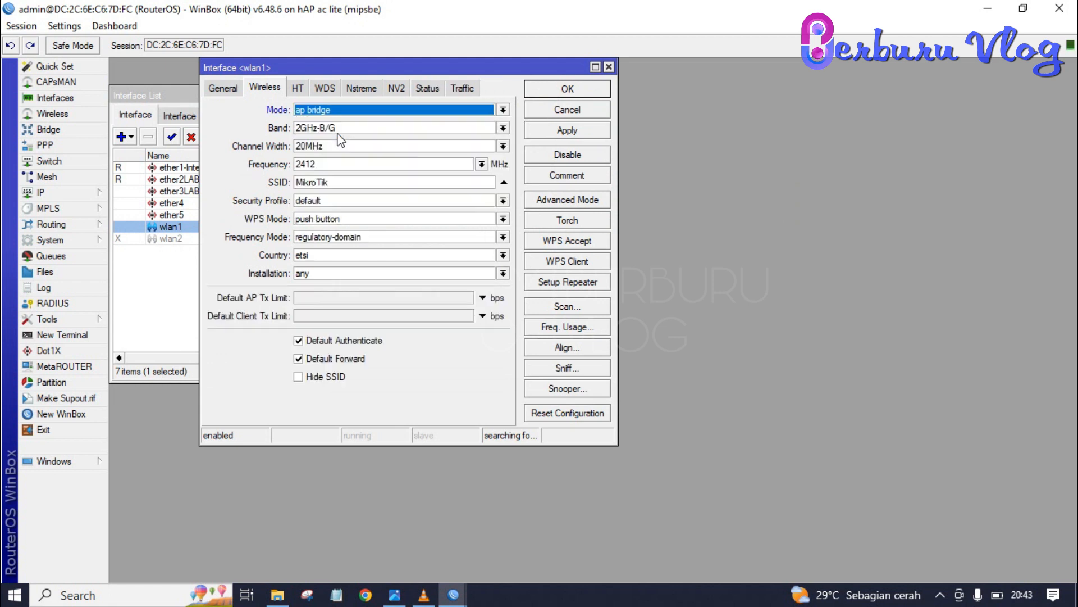
{"action": "left_click", "coordinate": [343, 183]}
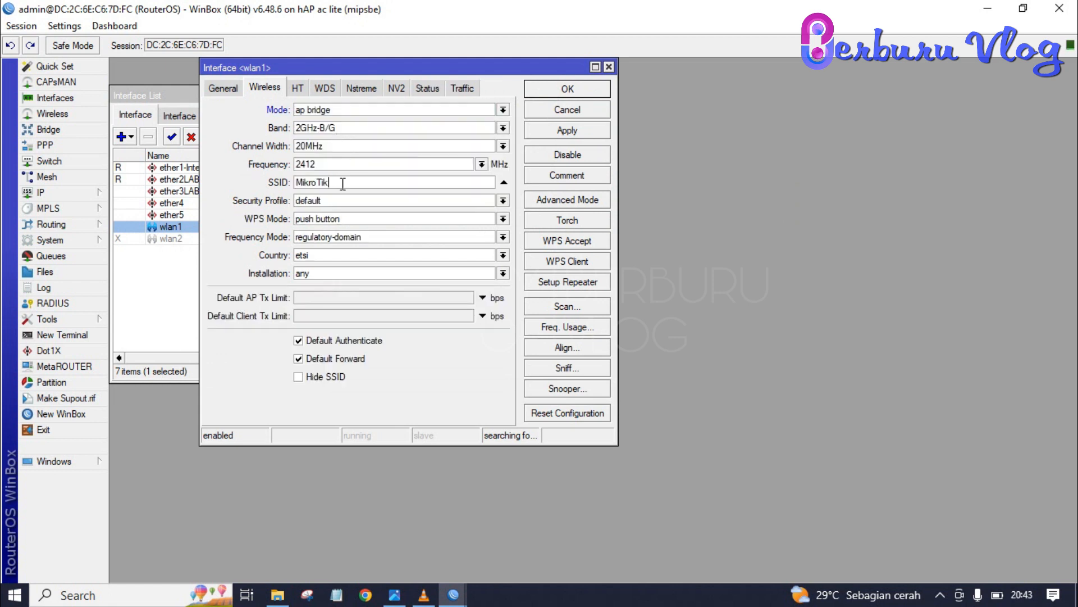
{"action": "key", "text": "BackSpace"}
{"action": "key", "text": "BackSpace"}
{"action": "key", "text": "BackSpace"}
{"action": "key", "text": "BackSpace"}
{"action": "key", "text": "BackSpace"}
{"action": "key", "text": "BackSpace"}
{"action": "key", "text": "BackSpace"}
{"action": "key", "text": "BackSpace"}
{"action": "type", "text": "SMKNA Hotspot"}
{"action": "left_click", "coordinate": [584, 91]}
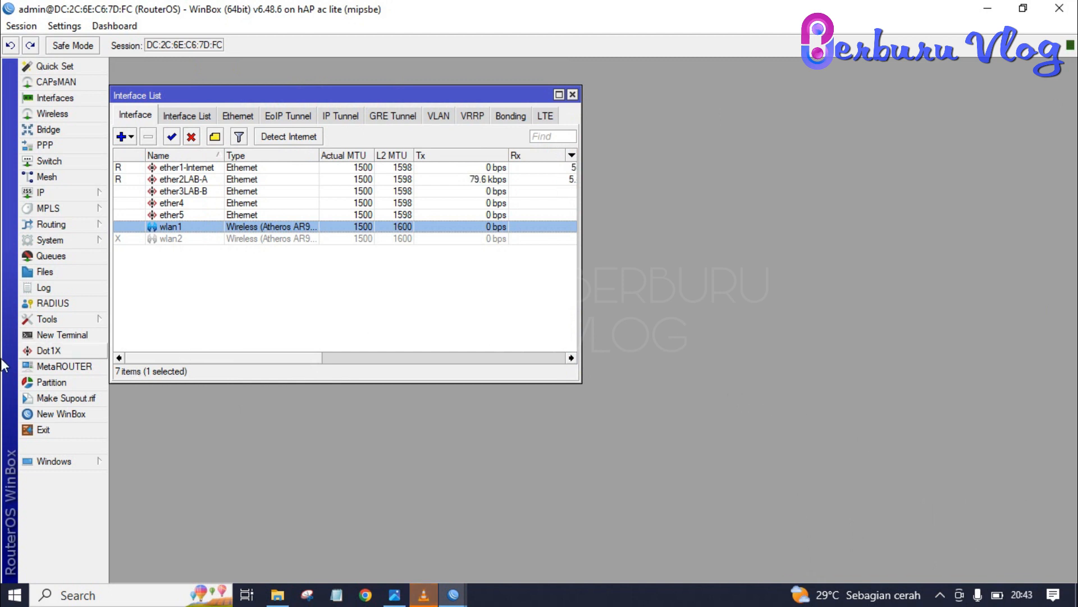
Step: Add a DHCP client running on ether1-Internet
{"action": "left_click", "coordinate": [64, 191]}
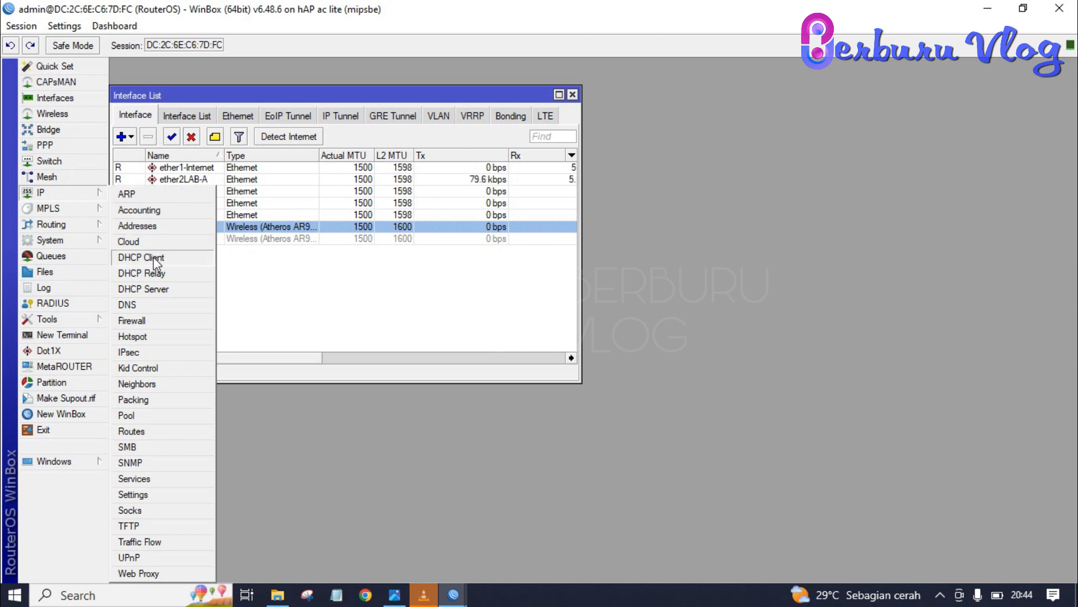
{"action": "left_click", "coordinate": [141, 257]}
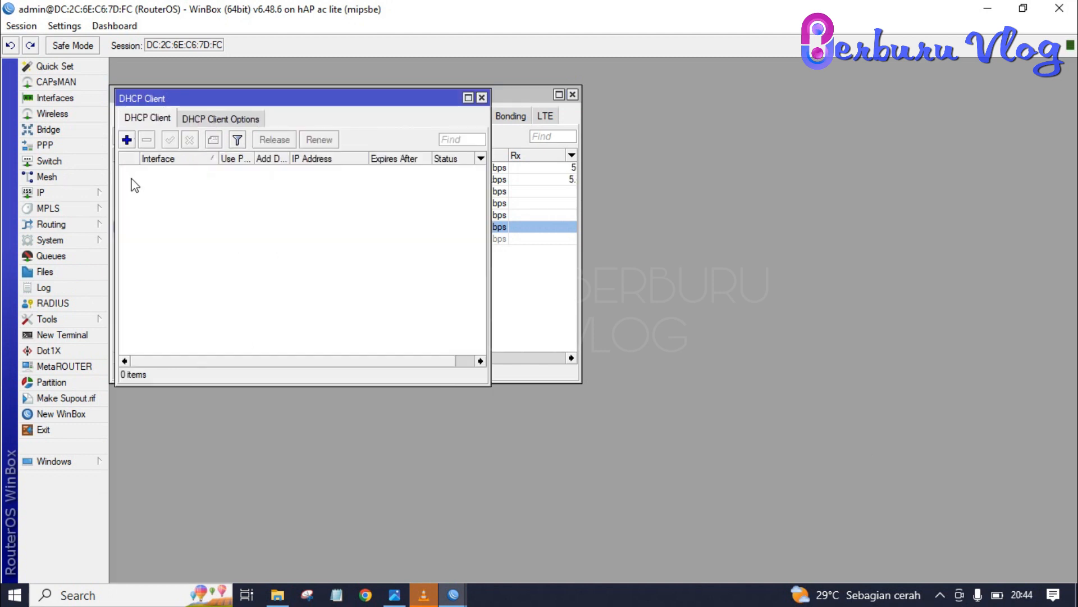
{"action": "left_click", "coordinate": [127, 139]}
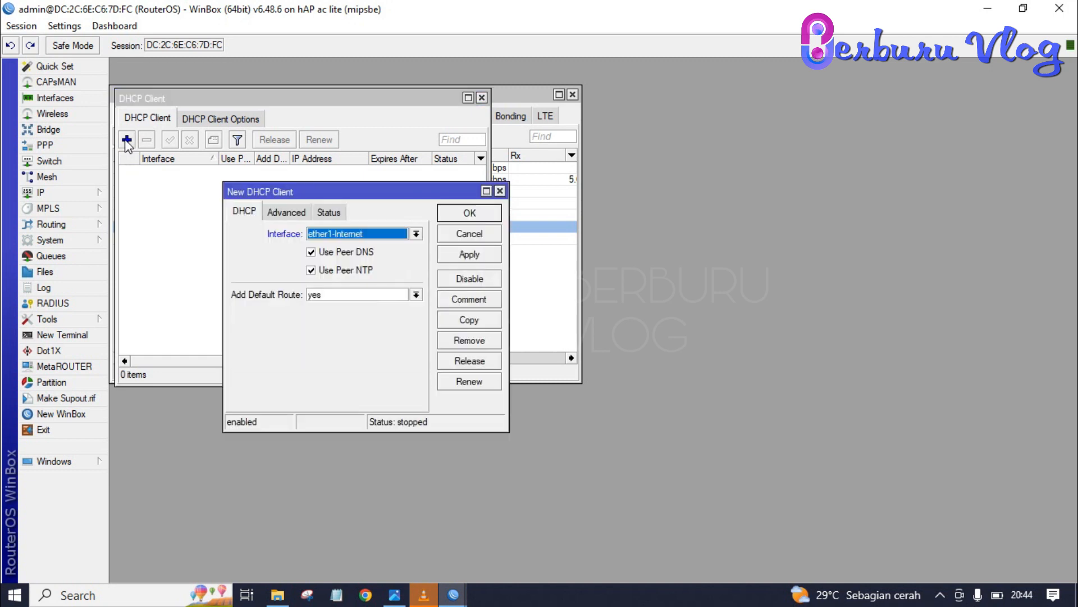
{"action": "left_click", "coordinate": [386, 235]}
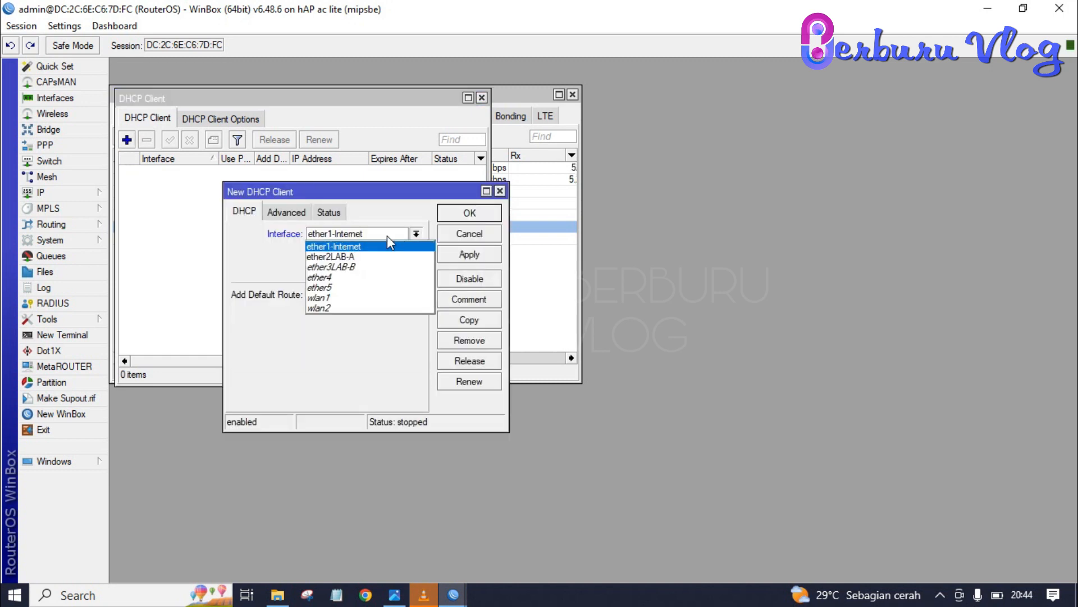
{"action": "left_click", "coordinate": [379, 246]}
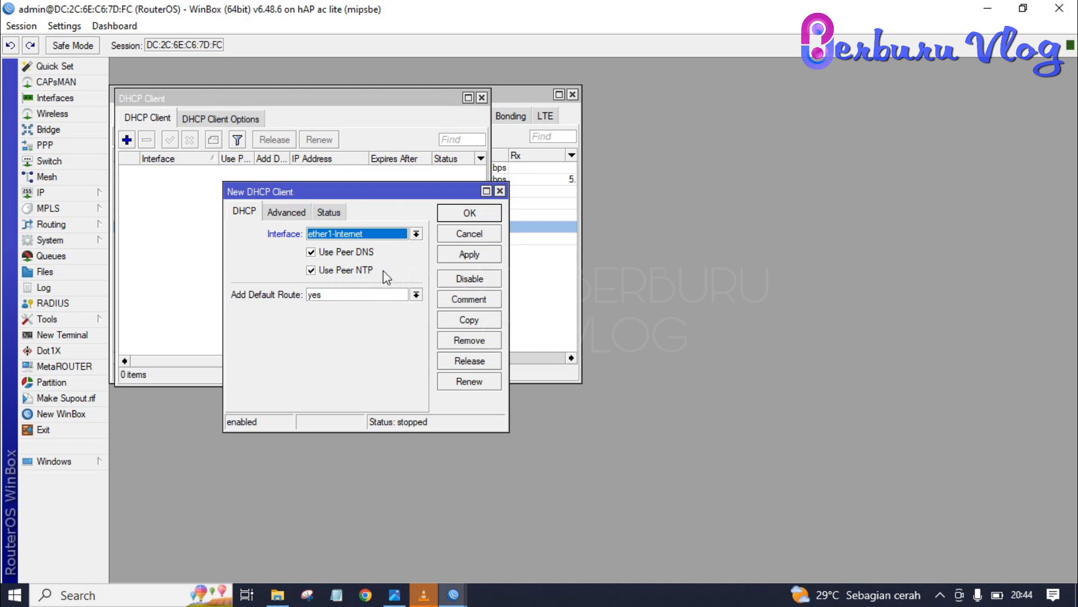
{"action": "left_click", "coordinate": [469, 213]}
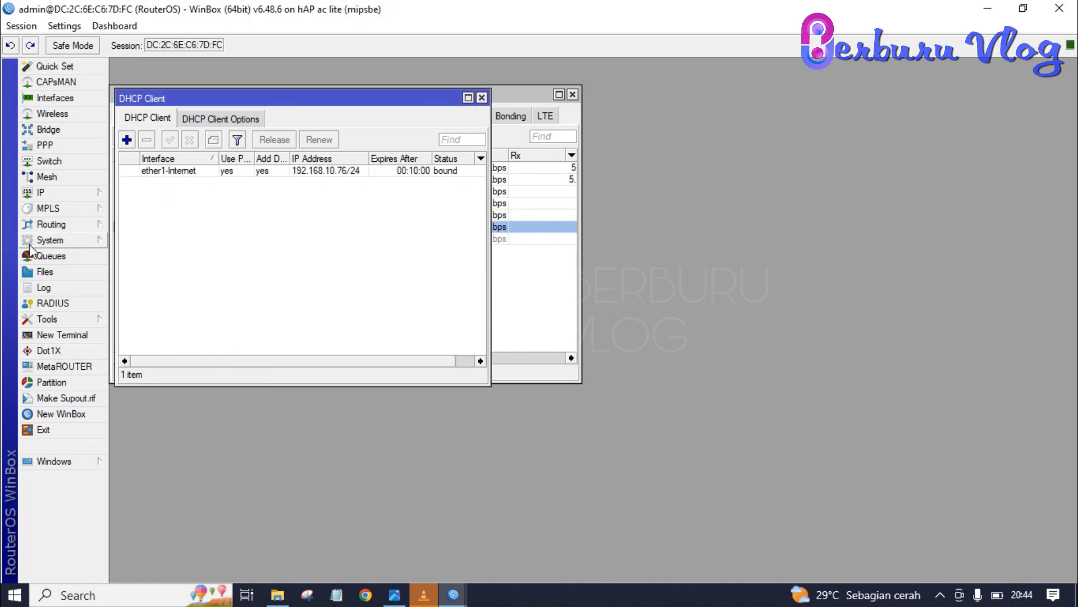
Step: Set the router's DNS servers to 8.8.8.8 and 8.8.4.4
{"action": "left_click", "coordinate": [48, 192]}
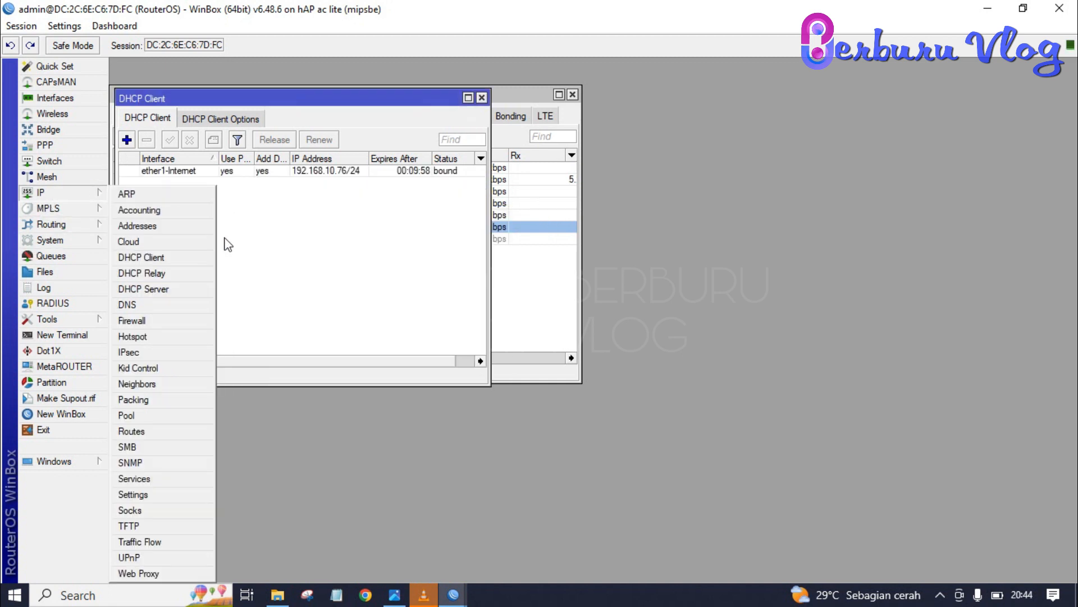
{"action": "left_click", "coordinate": [150, 303]}
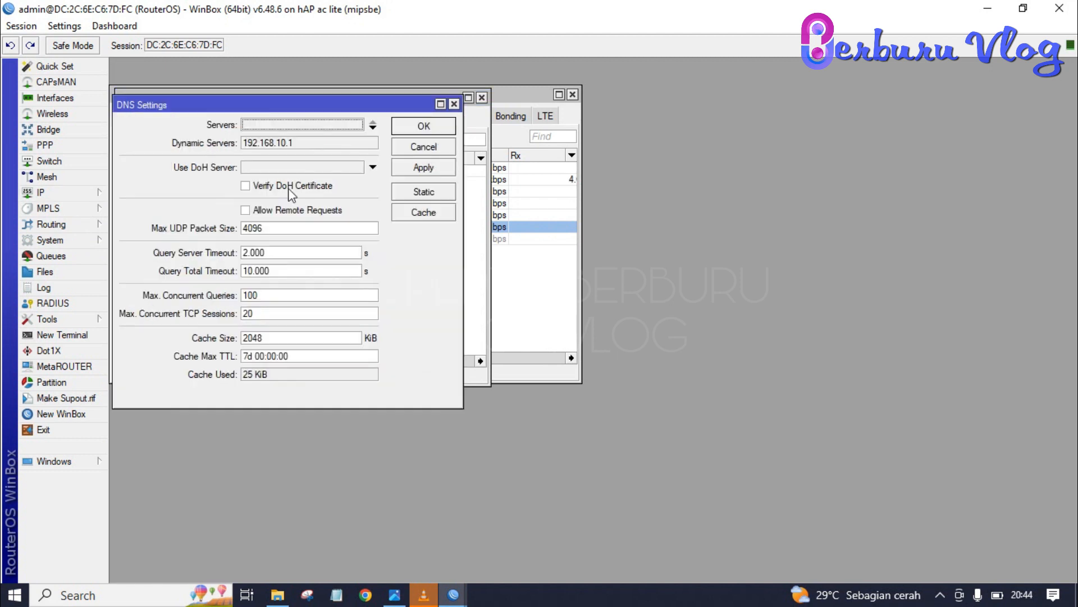
{"action": "left_click", "coordinate": [297, 126]}
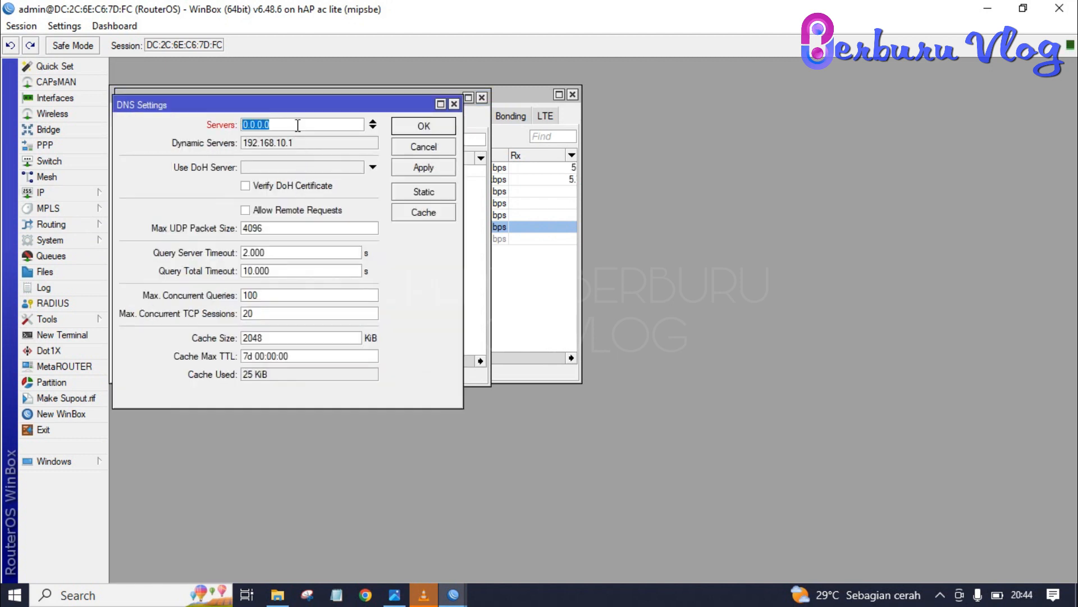
{"action": "type", "text": "8.8.8.8"}
{"action": "left_click", "coordinate": [374, 127]}
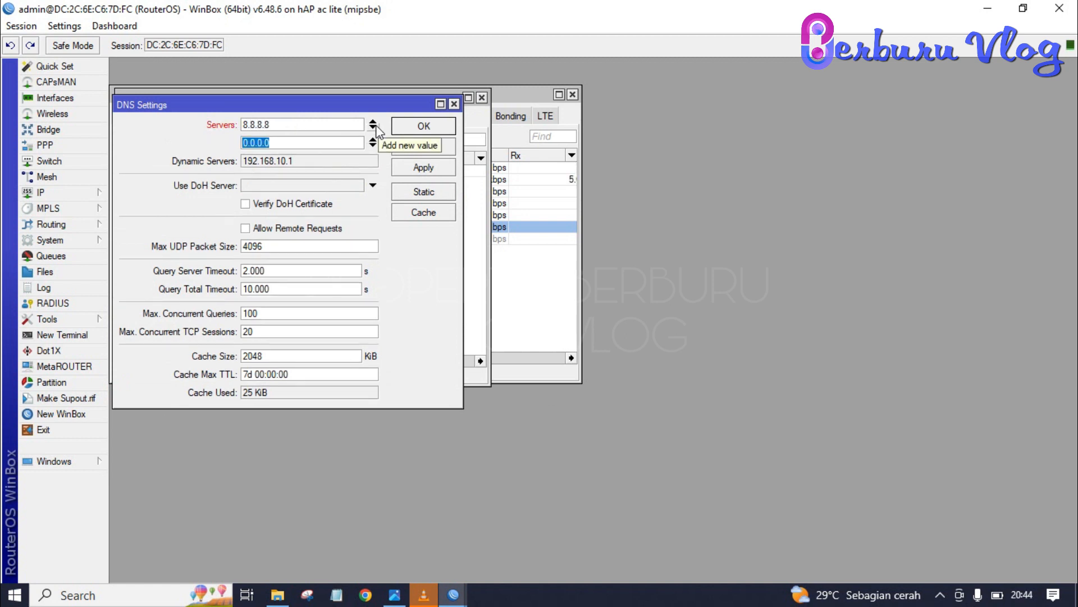
{"action": "type", "text": "8.8.4.4"}
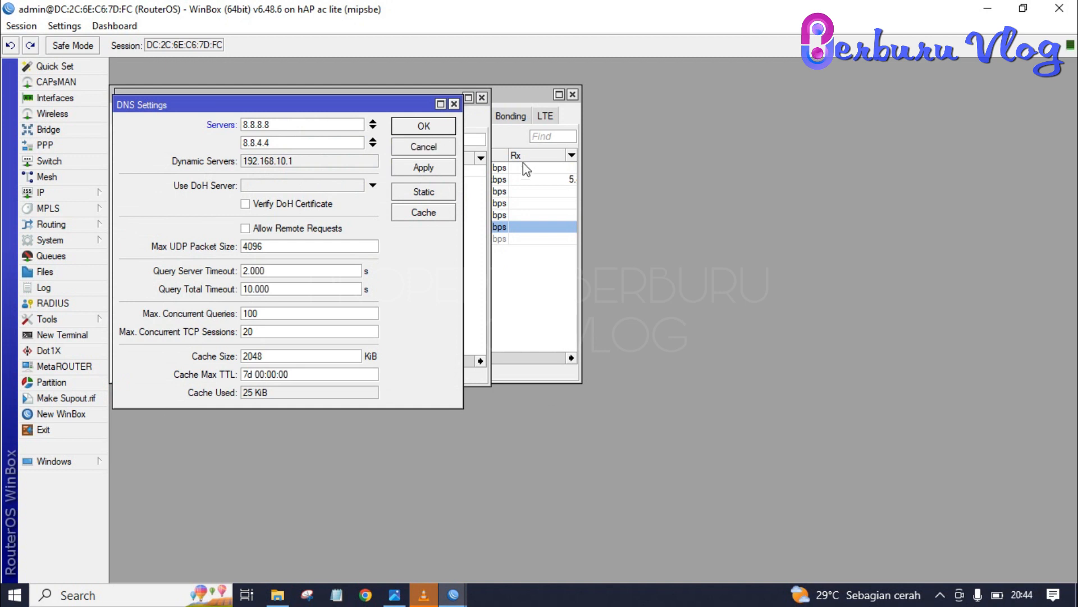
{"action": "left_click", "coordinate": [442, 168]}
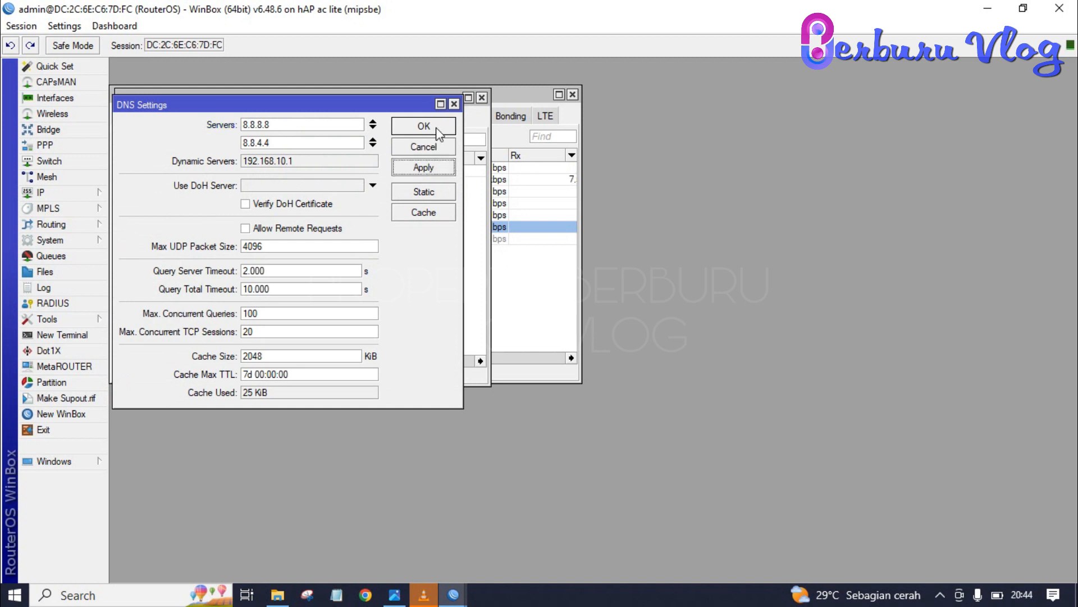
{"action": "left_click", "coordinate": [440, 133]}
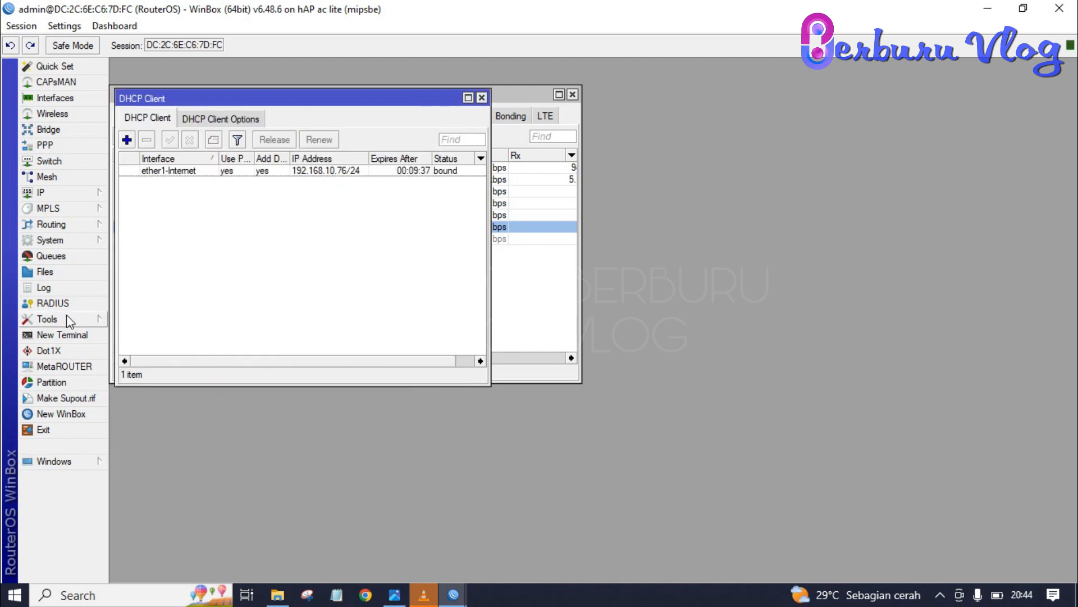
Step: Ping 8.8.8.8 and googl.com from the router terminal, stopping each with Ctrl+C, then close it
{"action": "left_click", "coordinate": [66, 333]}
{"action": "type", "text": "ping 8.8.8.8"}
{"action": "key", "text": "Return"}
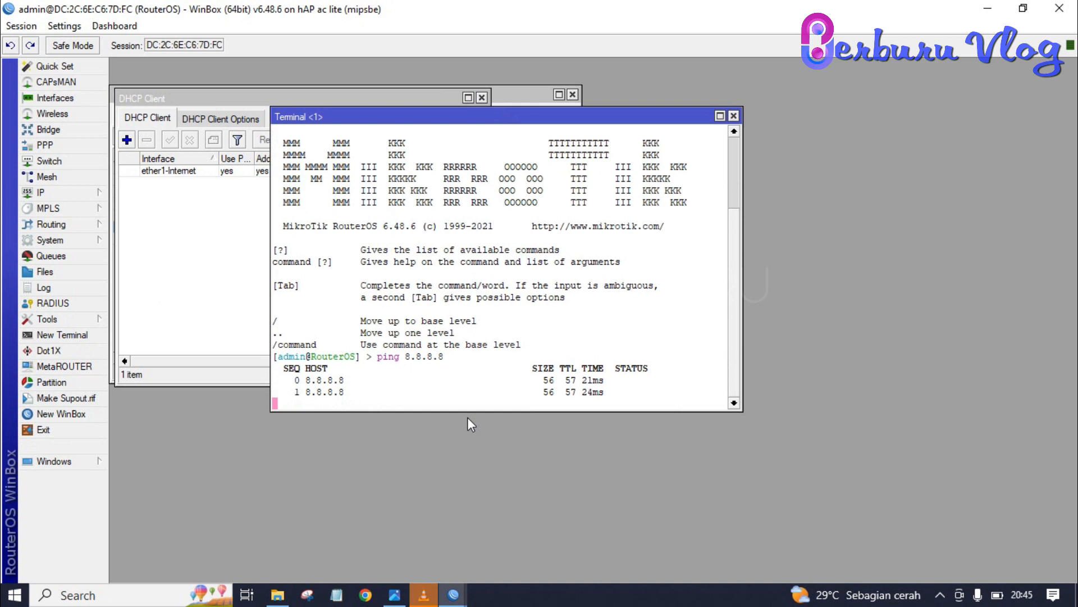
{"action": "key", "text": "ctrl+c"}
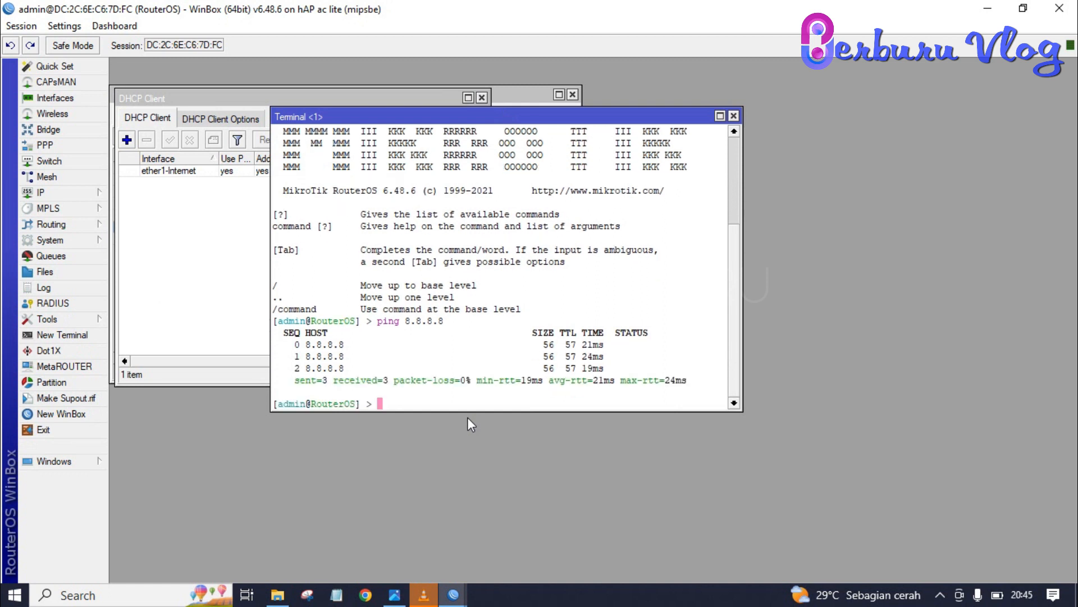
{"action": "type", "text": "ping"}
{"action": "type", "text": " googl"}
{"action": "type", "text": ".com"}
{"action": "key", "text": "Return"}
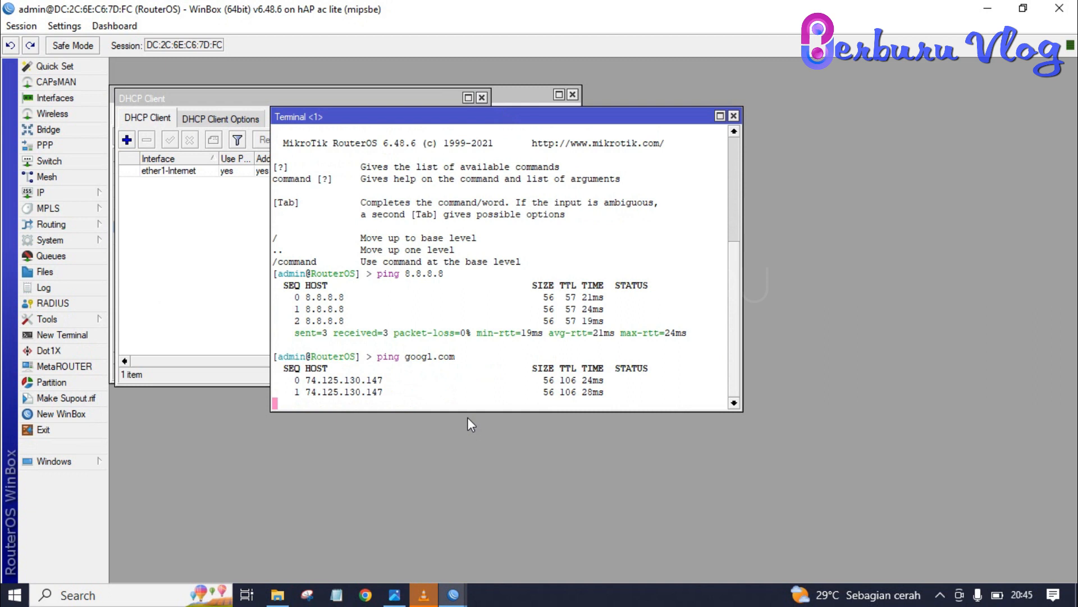
{"action": "key", "text": "ctrl+c"}
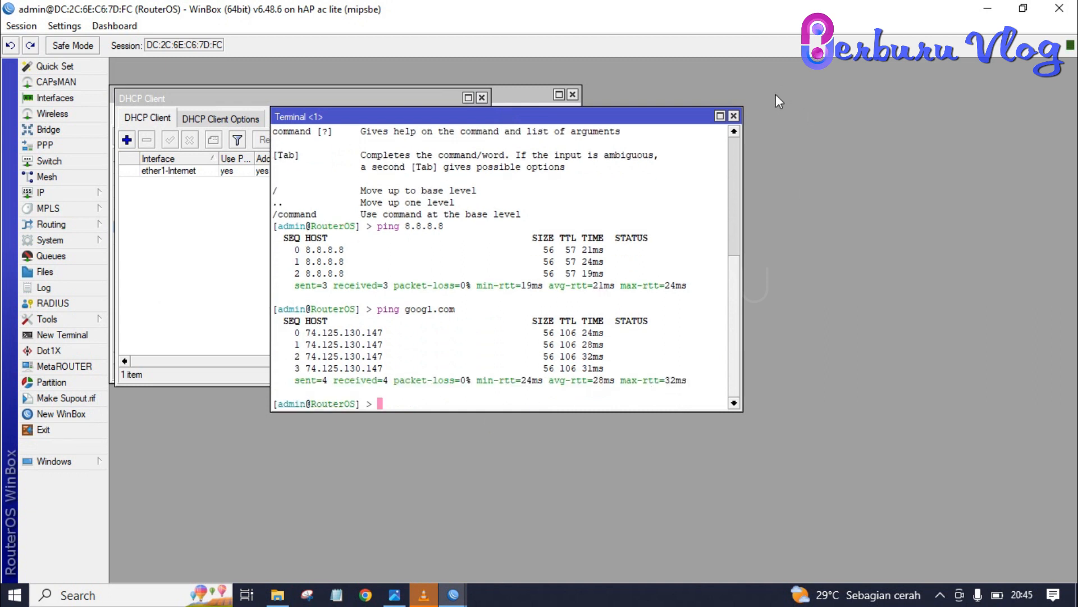
{"action": "left_click", "coordinate": [734, 116]}
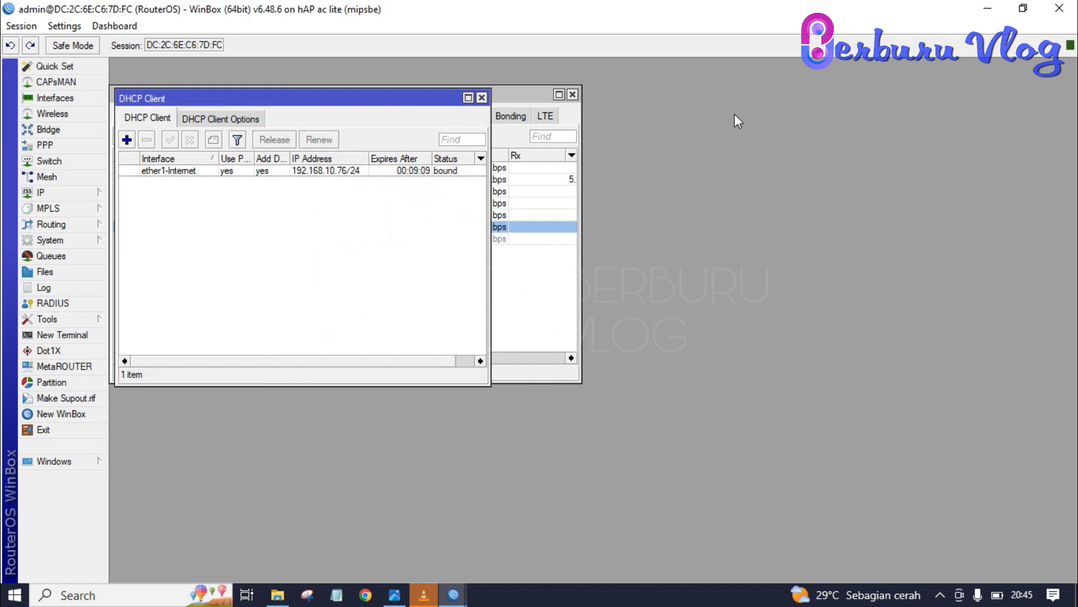
{"action": "mouse_move", "coordinate": [394, 599]}
{"action": "left_click", "coordinate": [394, 596]}
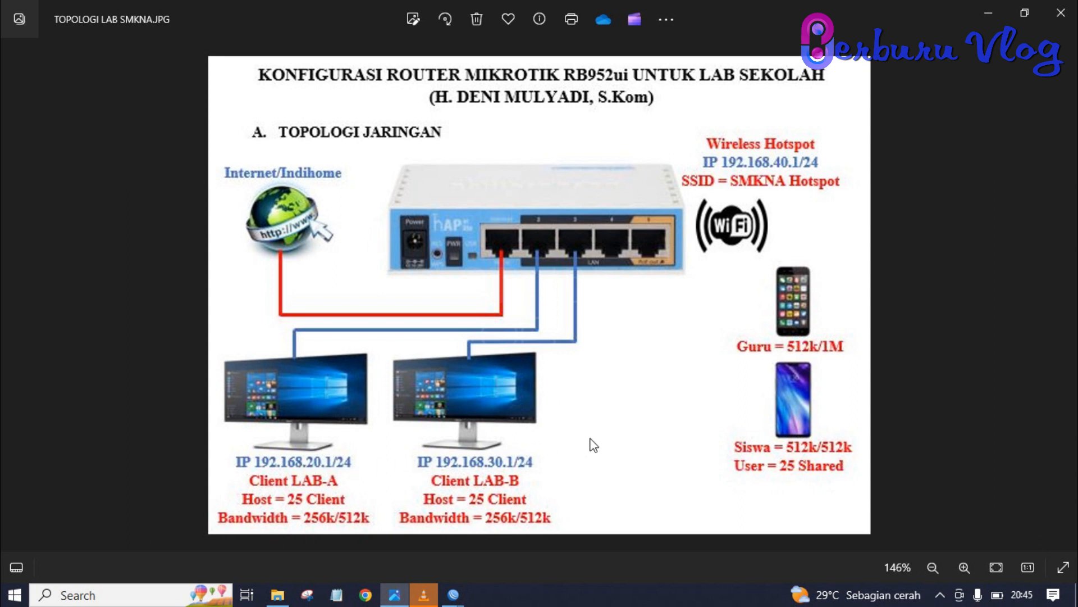
{"action": "key", "text": "alt+Tab"}
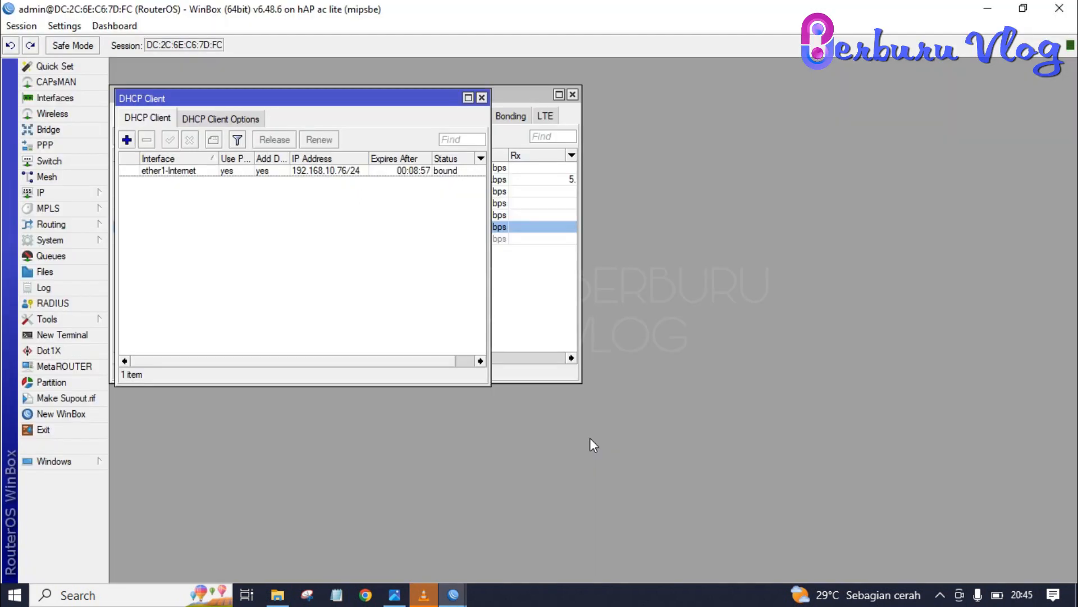
Step: Add address 192.168.20.1/24 on ether2LAB-A
{"action": "left_click", "coordinate": [57, 187]}
{"action": "left_click", "coordinate": [138, 224]}
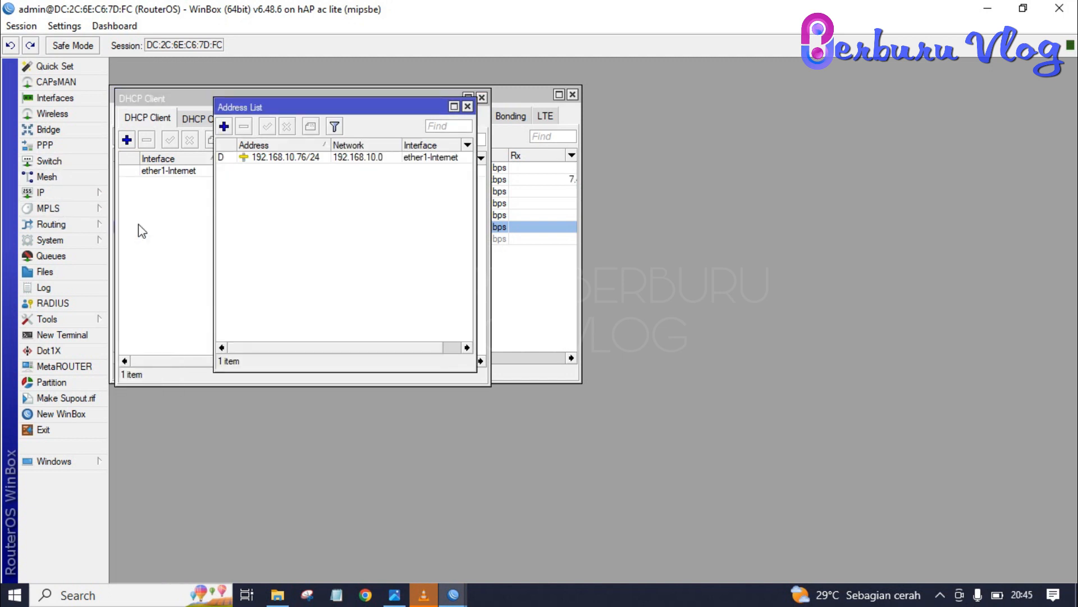
{"action": "left_click", "coordinate": [224, 127]}
{"action": "left_click", "coordinate": [472, 230]}
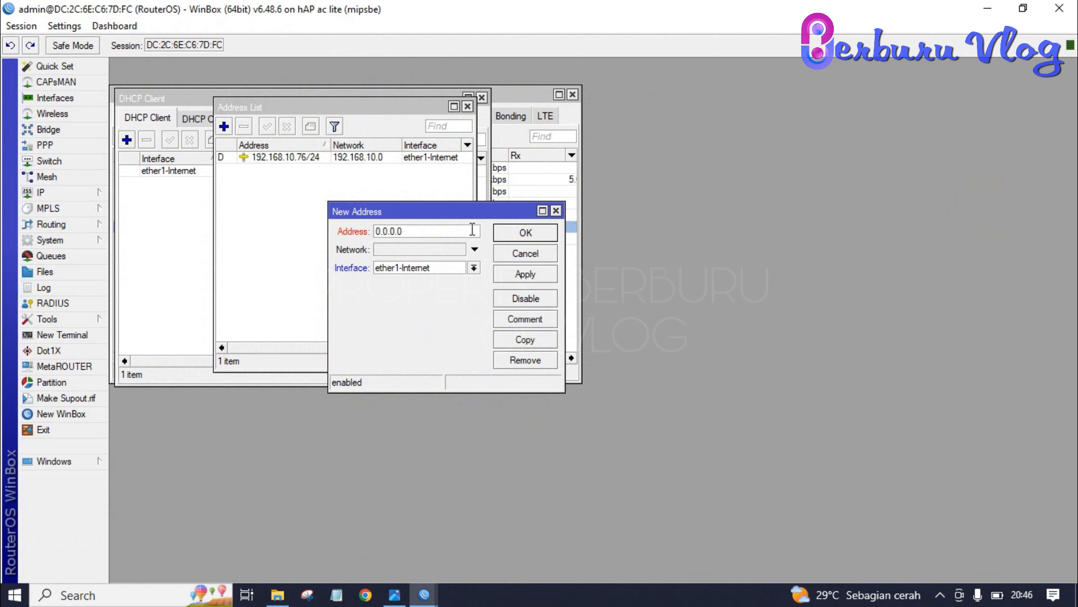
{"action": "key", "text": "BackSpace"}
{"action": "key", "text": "BackSpace"}
{"action": "key", "text": "BackSpace"}
{"action": "key", "text": "BackSpace"}
{"action": "key", "text": "BackSpace"}
{"action": "key", "text": "BackSpace"}
{"action": "key", "text": "BackSpace"}
{"action": "type", "text": "192.168.20.1/24"}
{"action": "key", "text": "Return"}
{"action": "left_click", "coordinate": [475, 269]}
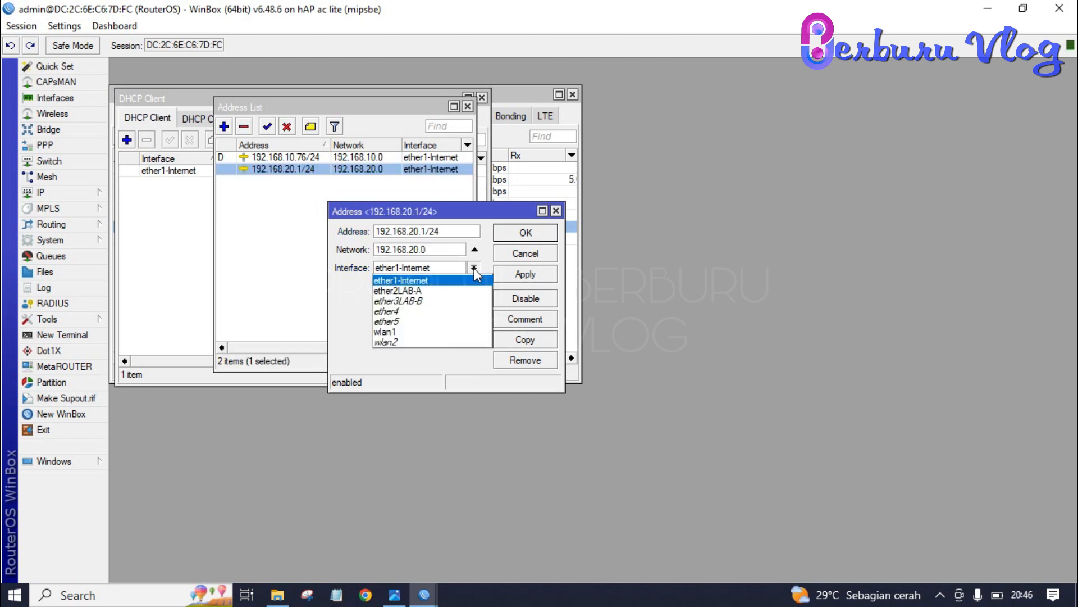
{"action": "left_click", "coordinate": [444, 293]}
{"action": "left_click", "coordinate": [524, 273]}
{"action": "left_click", "coordinate": [526, 232]}
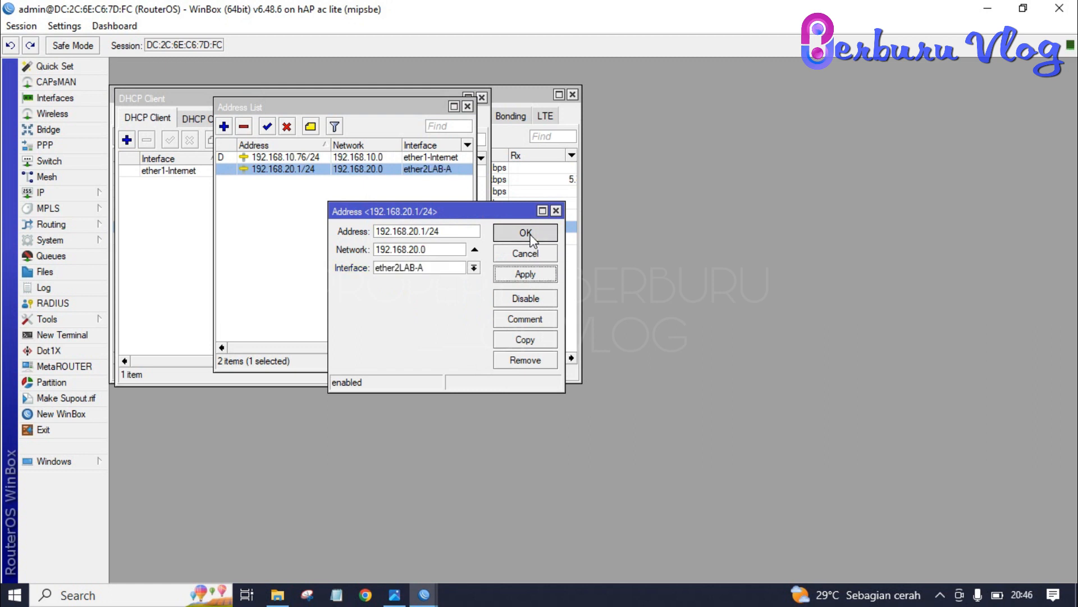
Step: Add address 192.168.30.1/24 on ether3LAB-B
{"action": "left_click", "coordinate": [223, 126]}
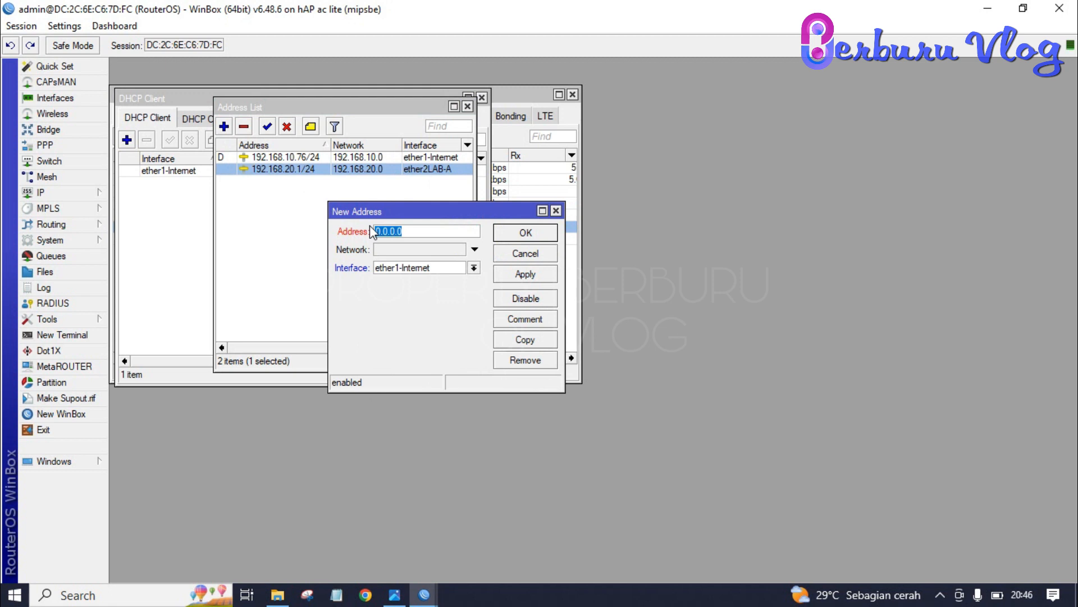
{"action": "type", "text": "192.16"}
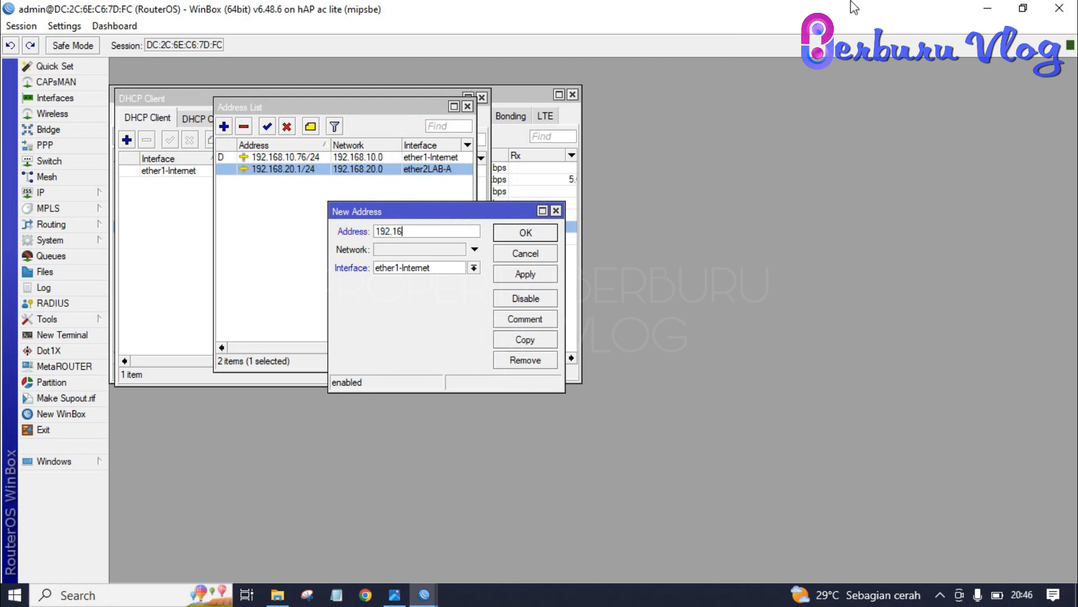
{"action": "type", "text": "8.30.1/24"}
{"action": "key", "text": "Tab"}
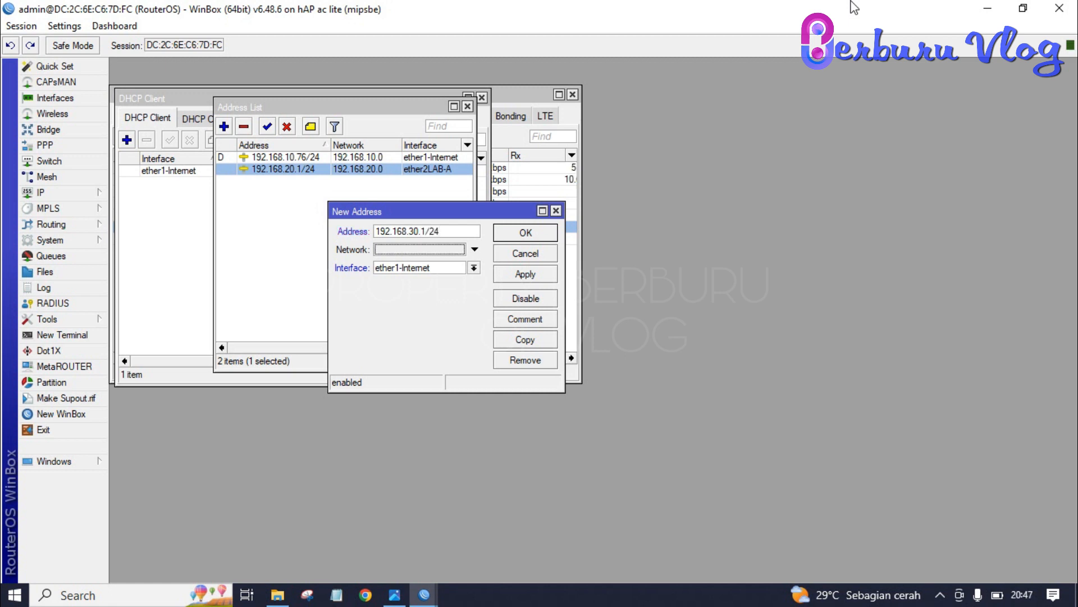
{"action": "left_click", "coordinate": [459, 272]}
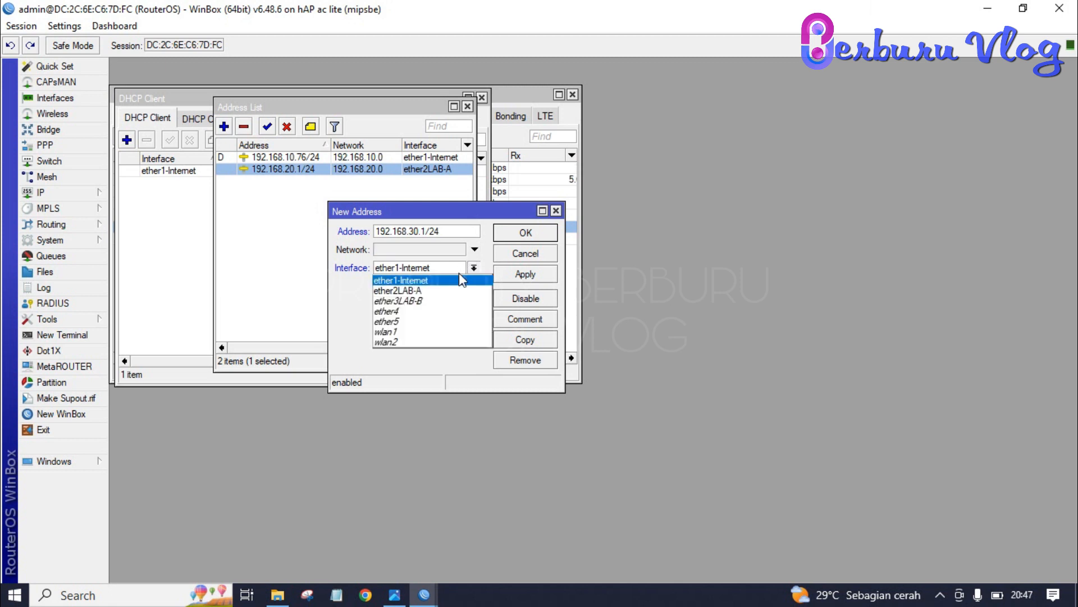
{"action": "left_click", "coordinate": [451, 308]}
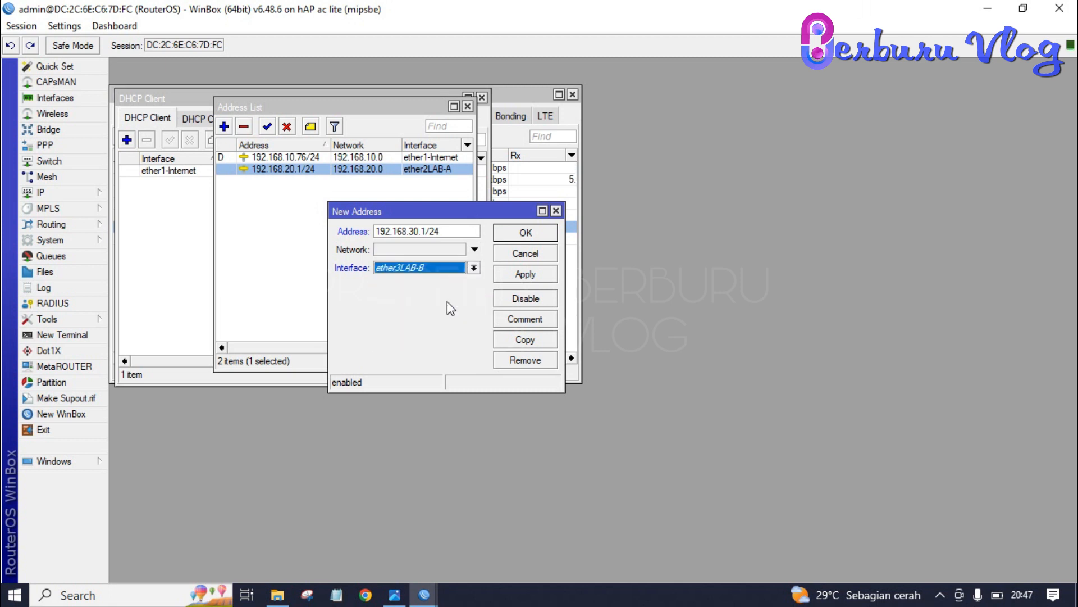
{"action": "left_click", "coordinate": [522, 275]}
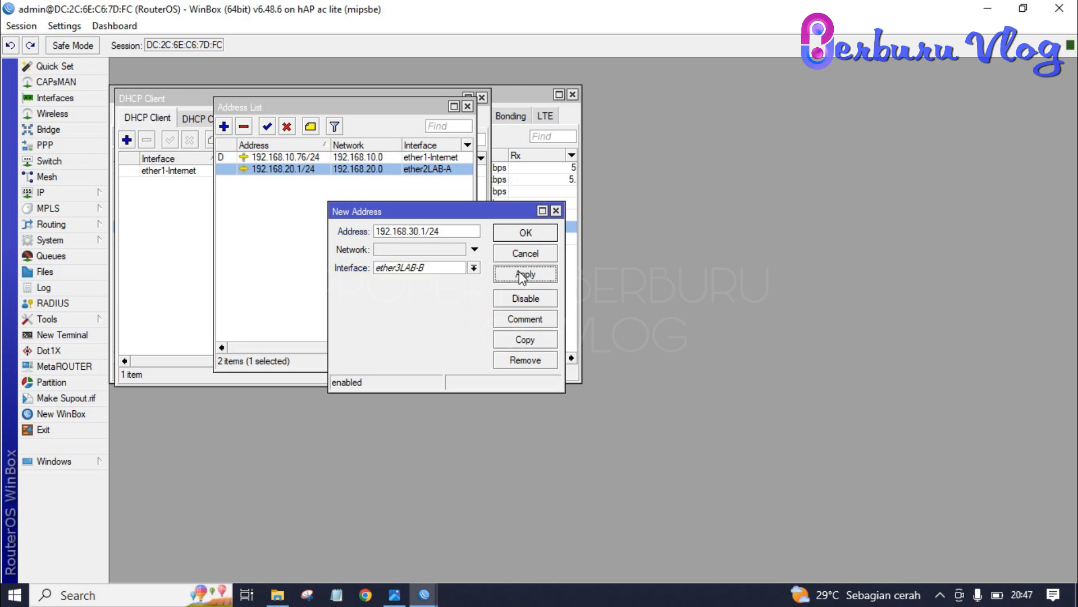
{"action": "left_click", "coordinate": [525, 232]}
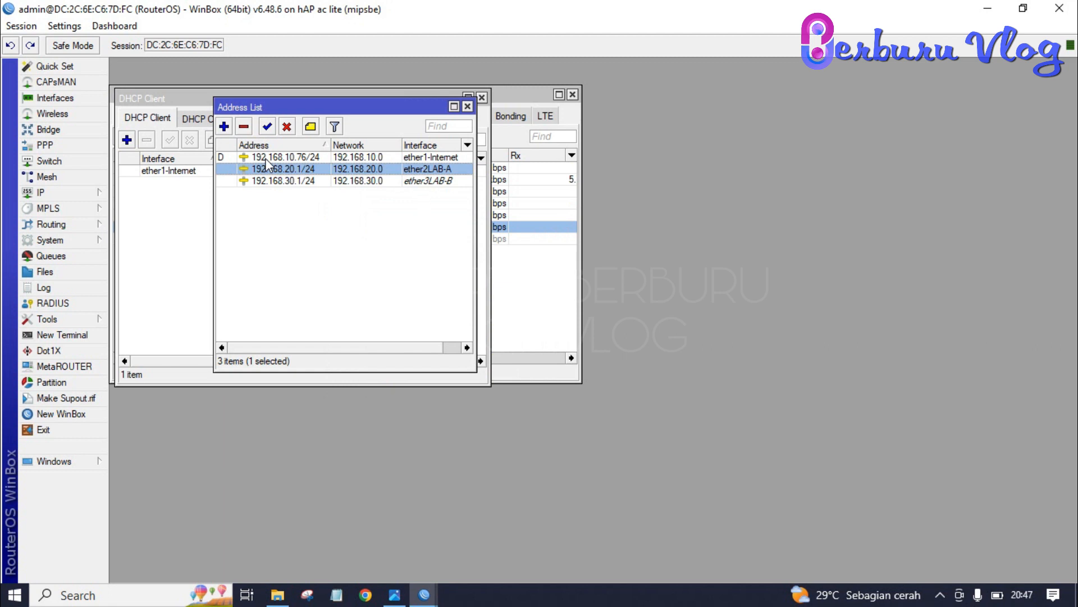
Step: Add address 192.168.40.1/24 on wlan1
{"action": "left_click", "coordinate": [223, 128]}
{"action": "type", "text": "192.16"}
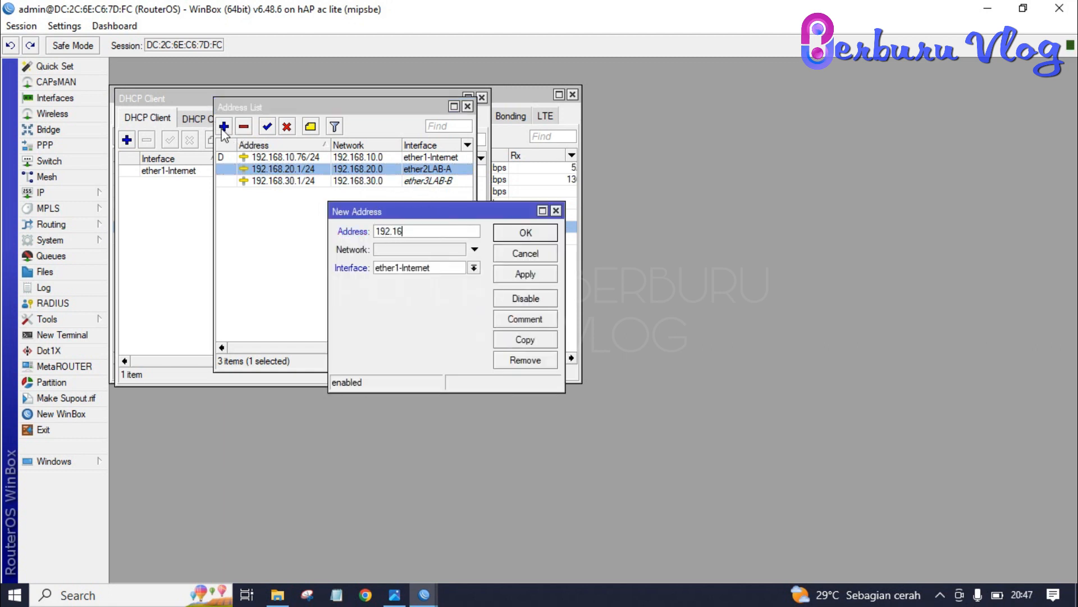
{"action": "type", "text": "8.40.1/24"}
{"action": "left_click", "coordinate": [474, 267]}
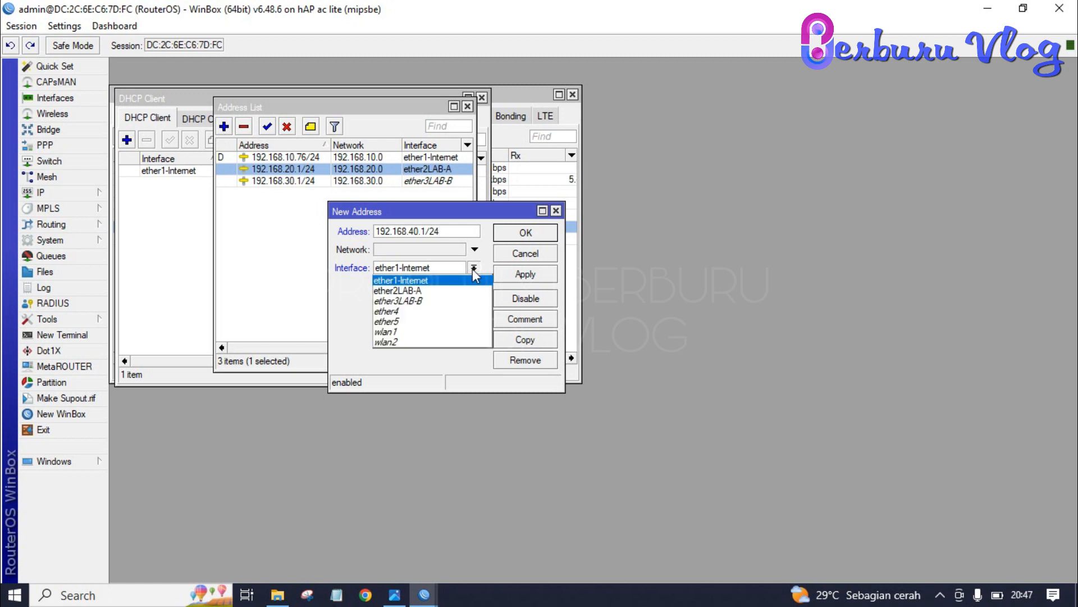
{"action": "left_click", "coordinate": [431, 332]}
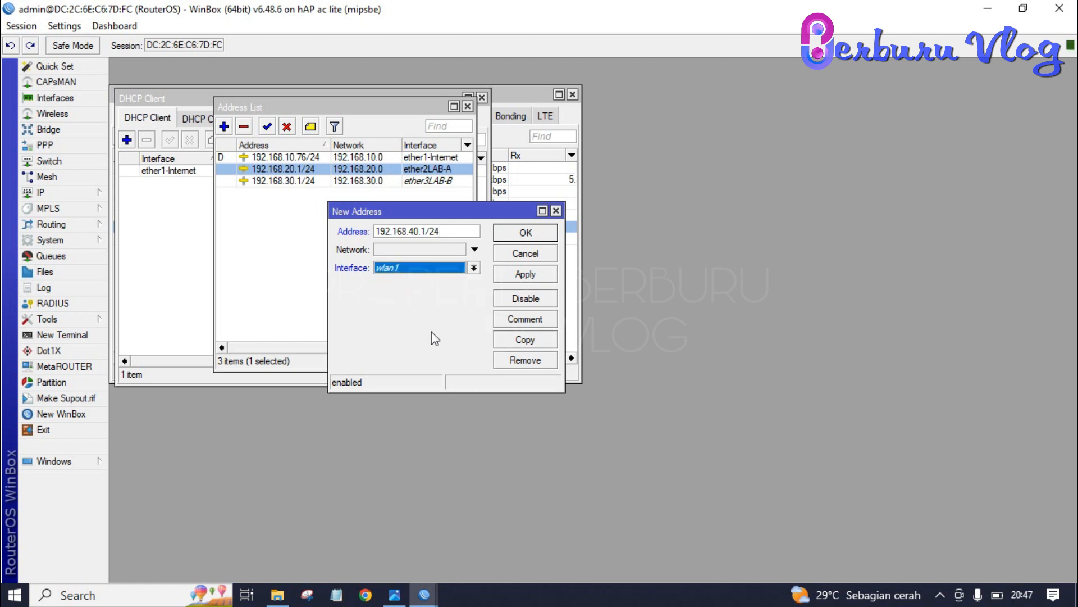
{"action": "left_click", "coordinate": [526, 273]}
{"action": "left_click", "coordinate": [526, 233]}
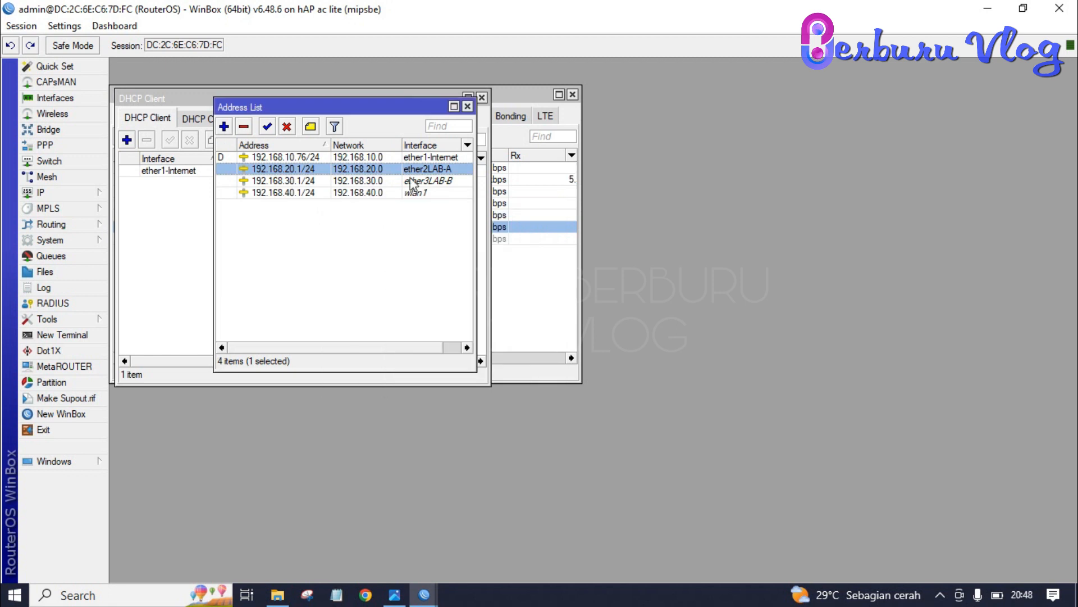
{"action": "left_click", "coordinate": [89, 197]}
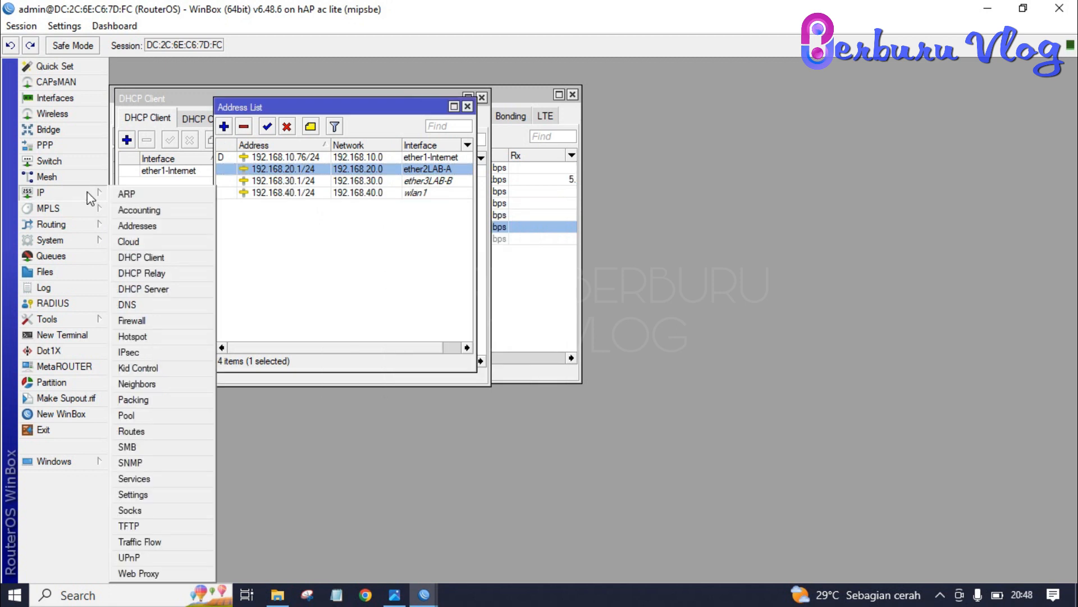
Step: Create a NAT rule: chain srcnat, out-interface ether1-Internet, action masquerade
{"action": "left_click", "coordinate": [143, 321]}
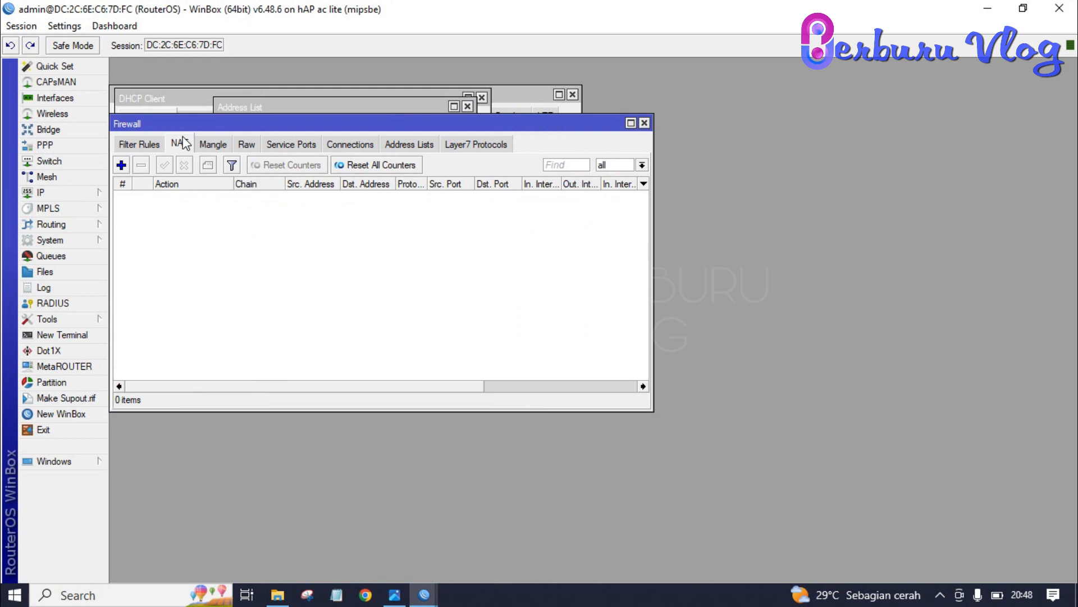
{"action": "left_click", "coordinate": [121, 165]}
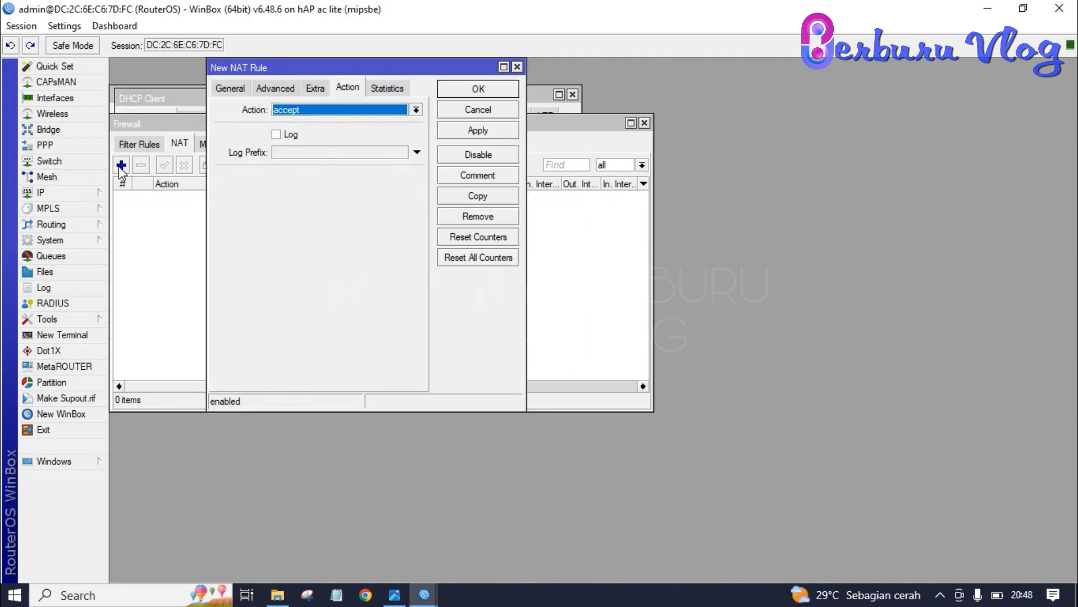
{"action": "left_click", "coordinate": [231, 90]}
{"action": "type", "text": "srcnat"}
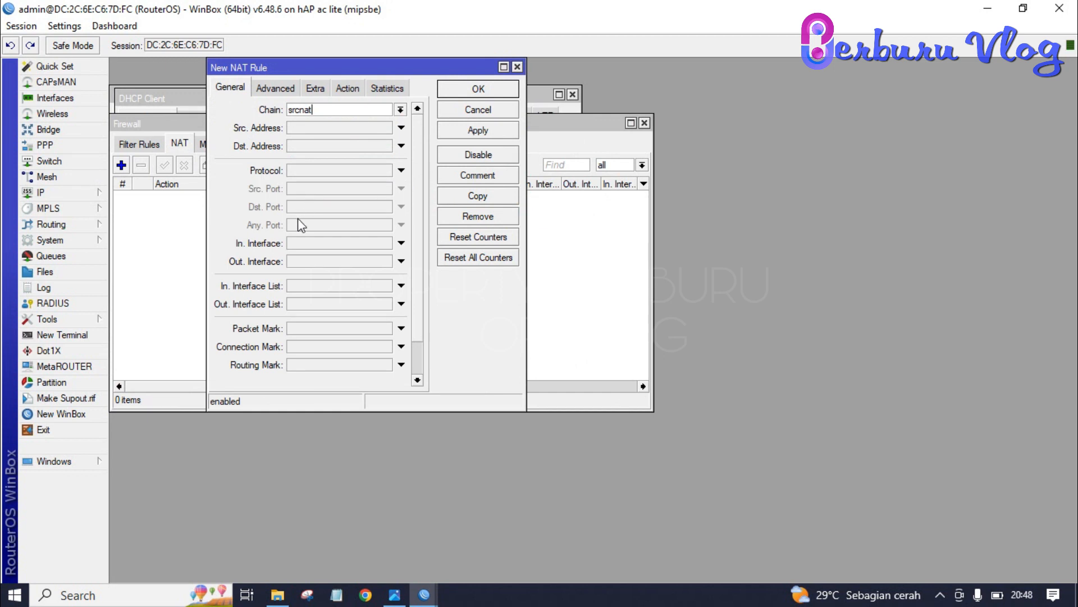
{"action": "left_click", "coordinate": [401, 261]}
{"action": "left_click", "coordinate": [386, 262]}
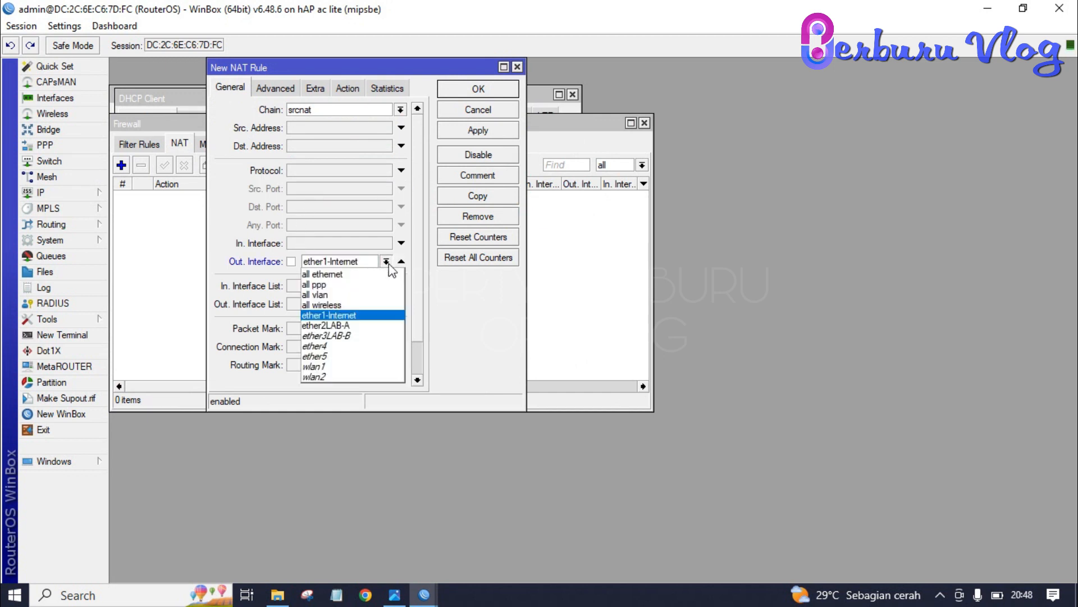
{"action": "left_click", "coordinate": [361, 321]}
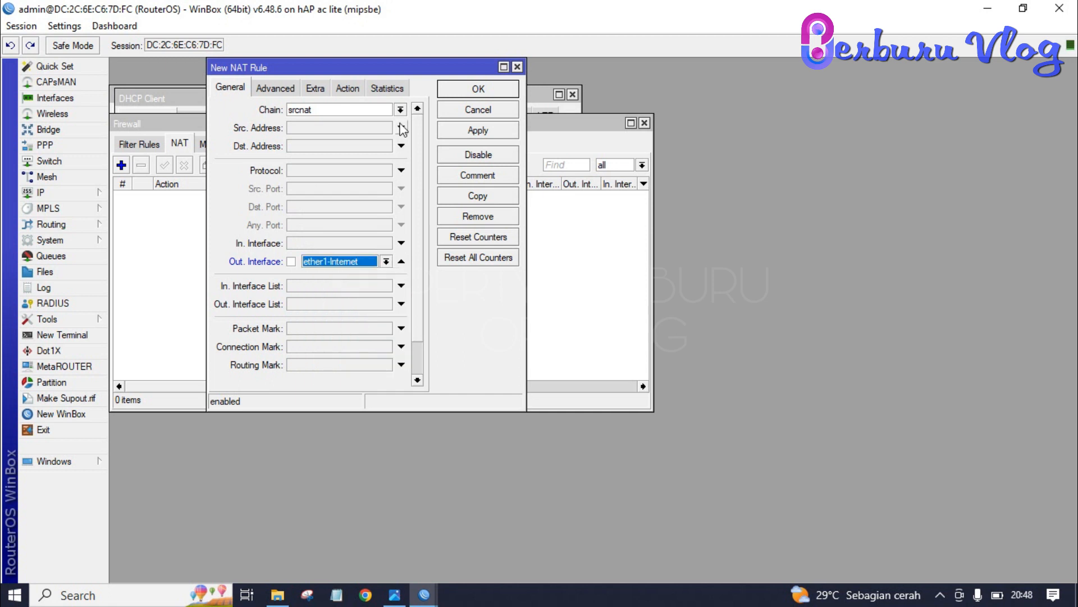
{"action": "left_click", "coordinate": [359, 92]}
{"action": "left_click", "coordinate": [381, 110]}
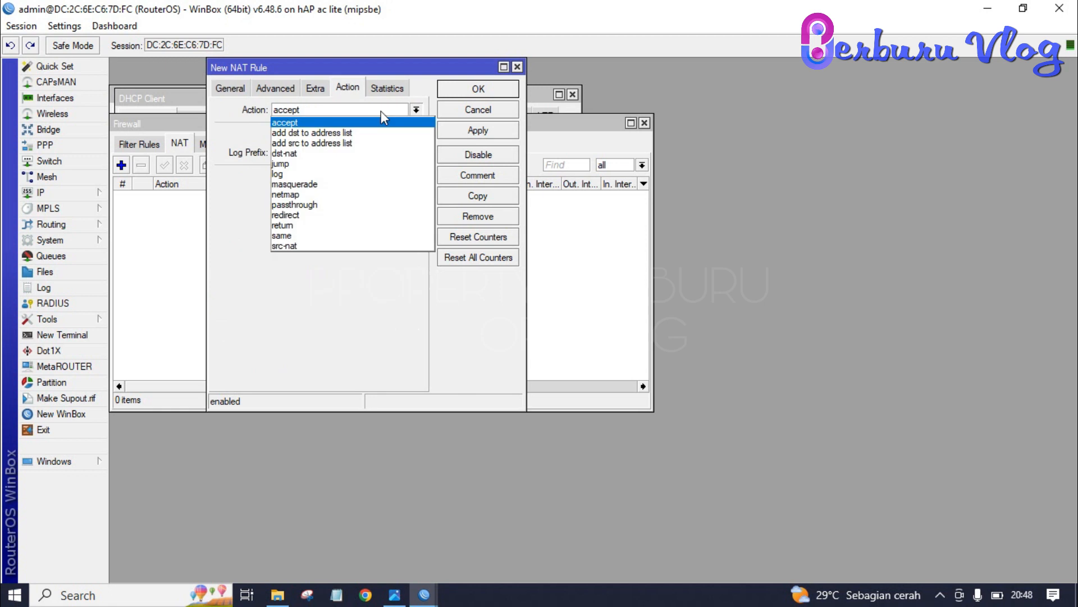
{"action": "left_click", "coordinate": [340, 185]}
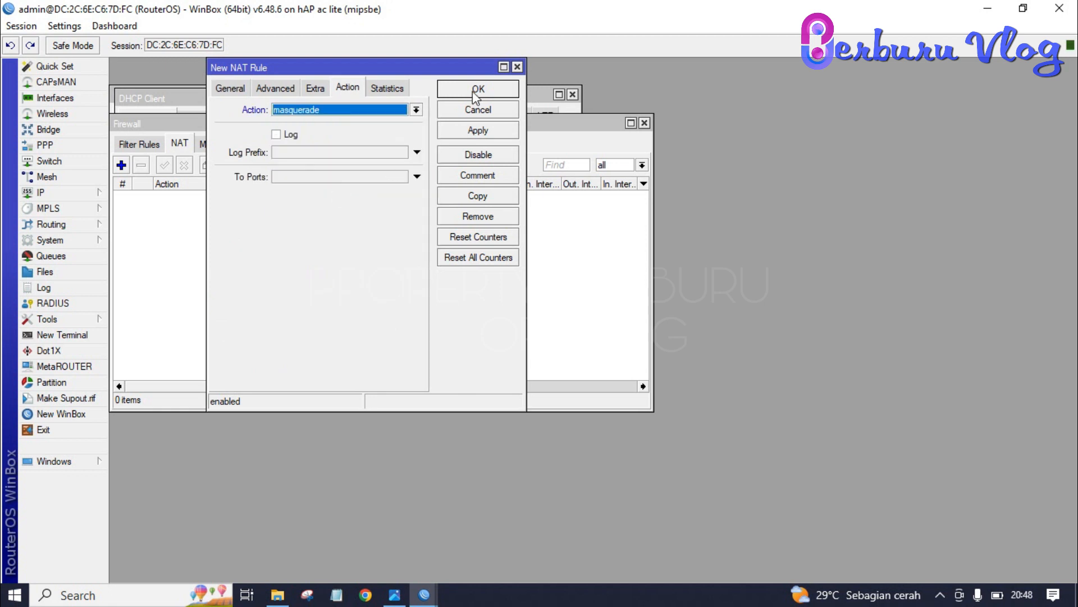
{"action": "left_click", "coordinate": [478, 131]}
{"action": "left_click", "coordinate": [478, 89]}
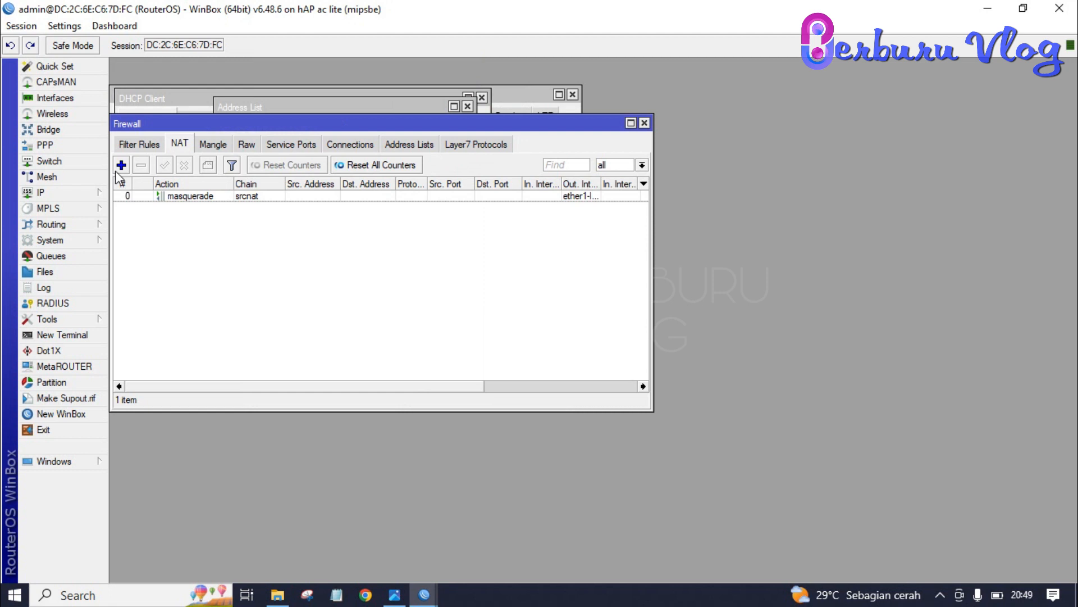
{"action": "left_click", "coordinate": [43, 191]}
Step: Start DHCP Setup on ether2LAB-A, accepting the address space and gateway 192.168.20.1
{"action": "left_click", "coordinate": [166, 289]}
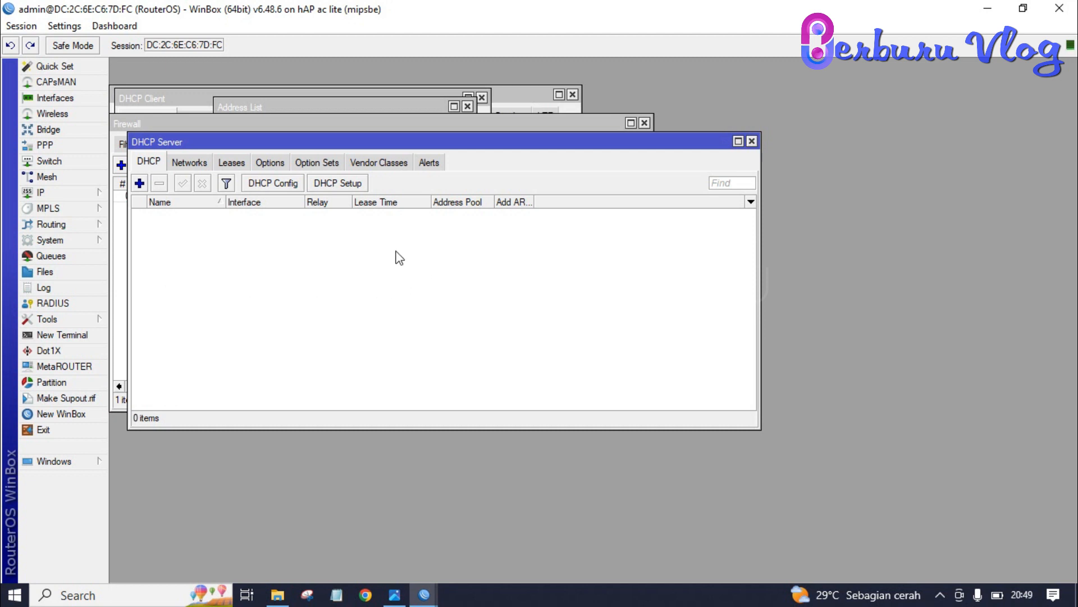
{"action": "left_click", "coordinate": [342, 187]}
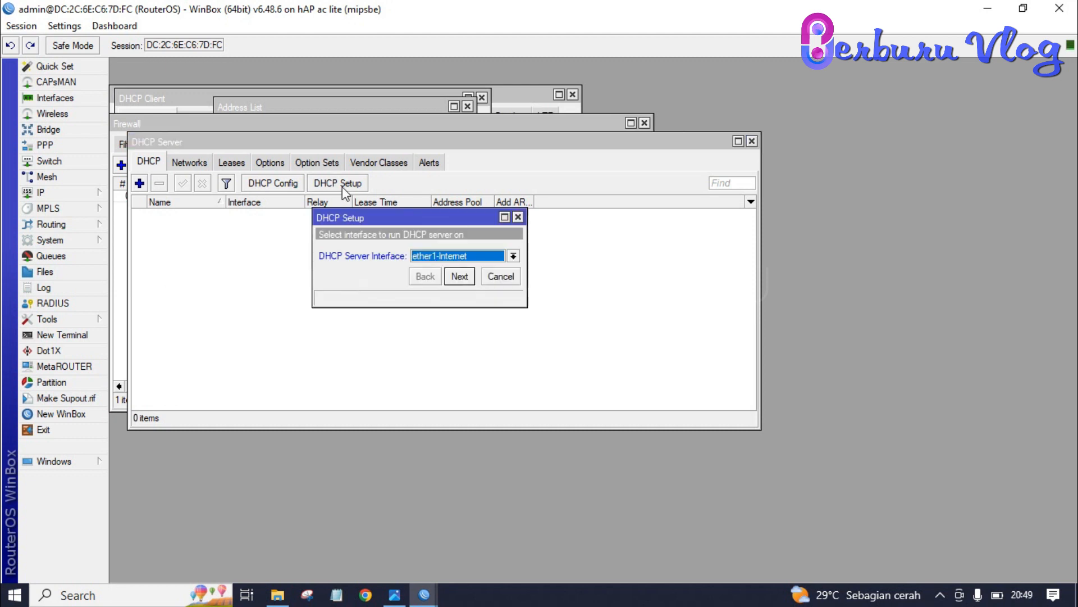
{"action": "left_click", "coordinate": [512, 256]}
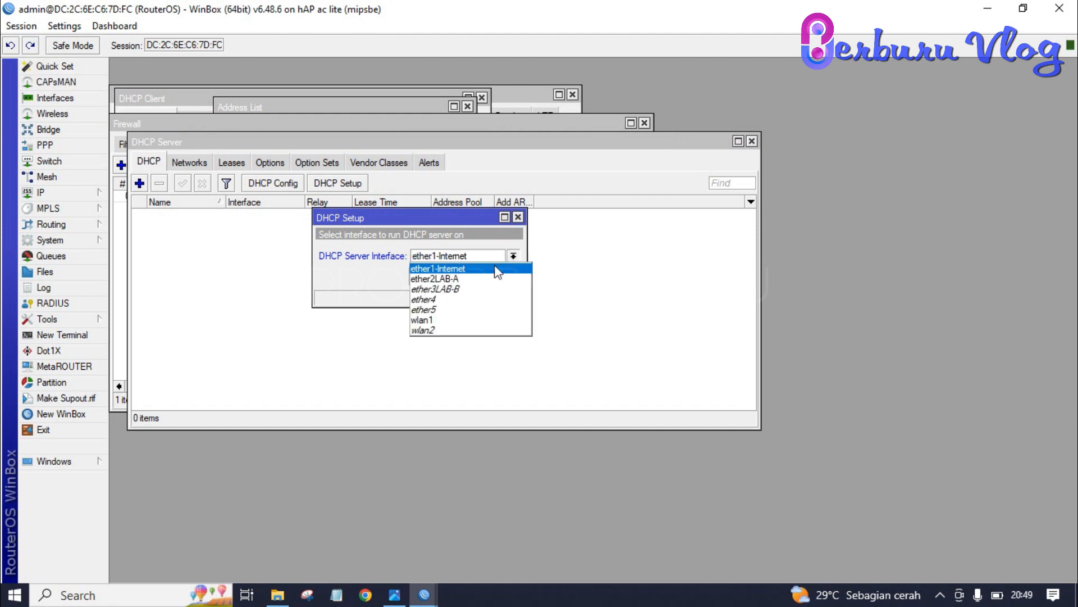
{"action": "left_click", "coordinate": [483, 281]}
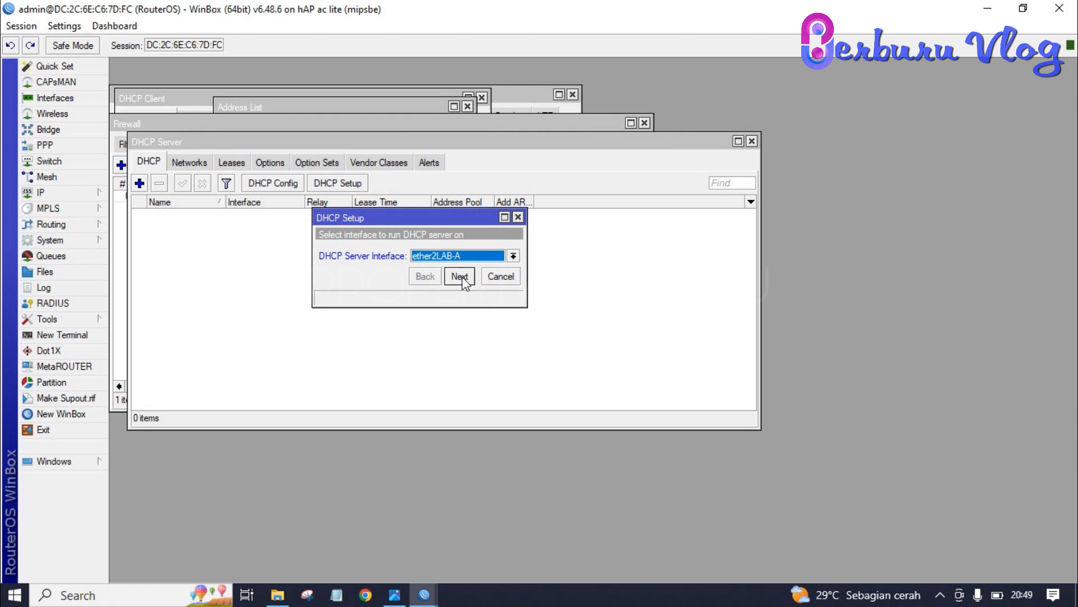
{"action": "left_click", "coordinate": [459, 276]}
{"action": "left_click", "coordinate": [459, 276]}
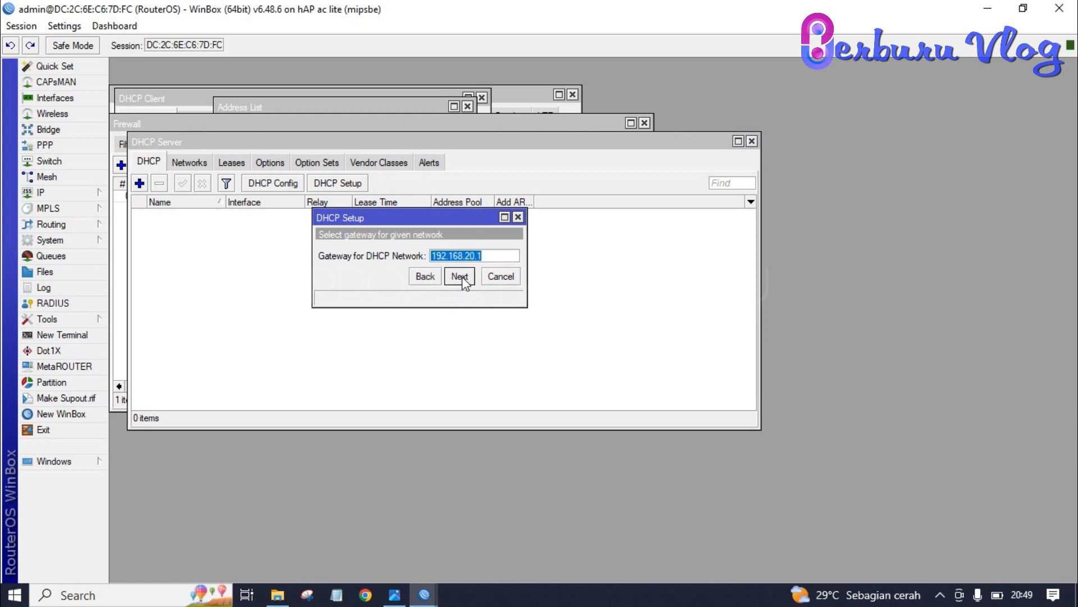
{"action": "left_click", "coordinate": [460, 276]}
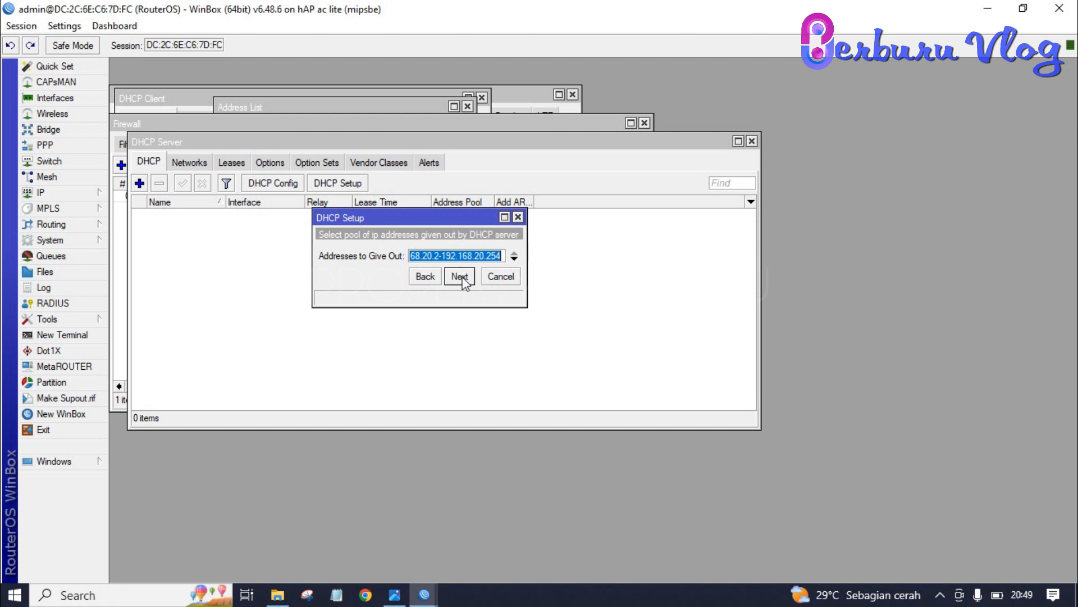
Step: Shorten the end of the 192.168.20.x pool, keep 00:10:00 leases, and finish setup
{"action": "left_click", "coordinate": [502, 254]}
{"action": "key", "text": "BackSpace"}
{"action": "key", "text": "BackSpace"}
{"action": "key", "text": "BackSpace"}
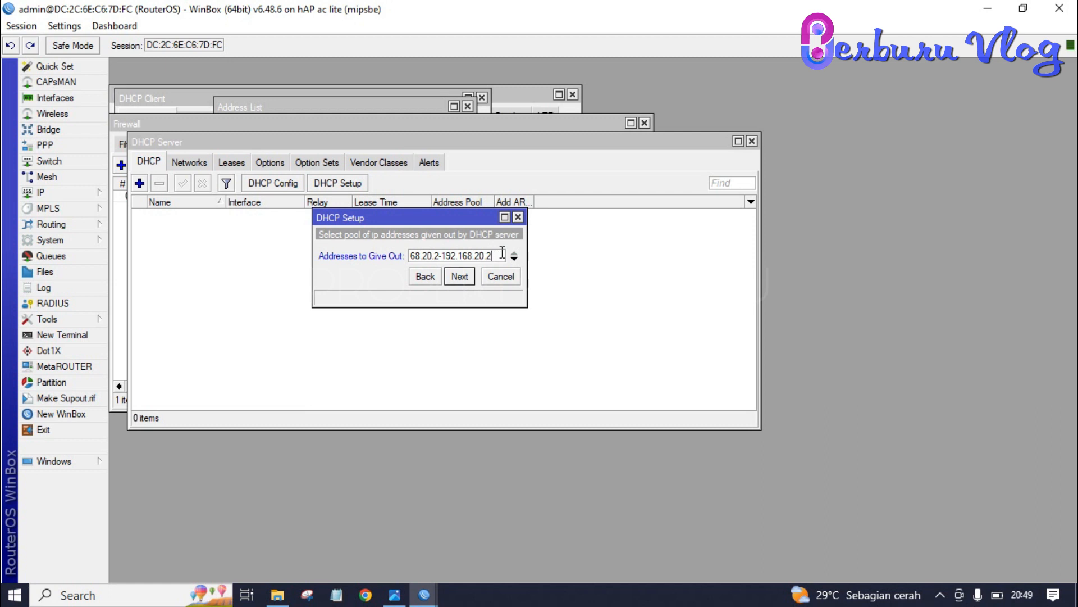
{"action": "type", "text": "50"}
{"action": "left_click", "coordinate": [460, 276]}
{"action": "left_click", "coordinate": [460, 276]}
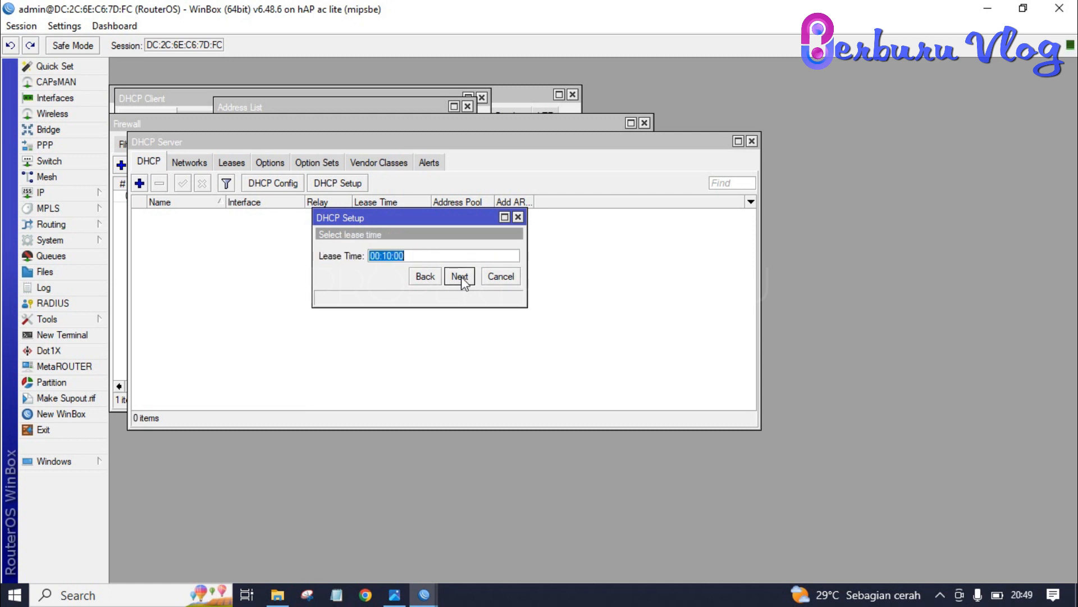
{"action": "left_click", "coordinate": [460, 277]}
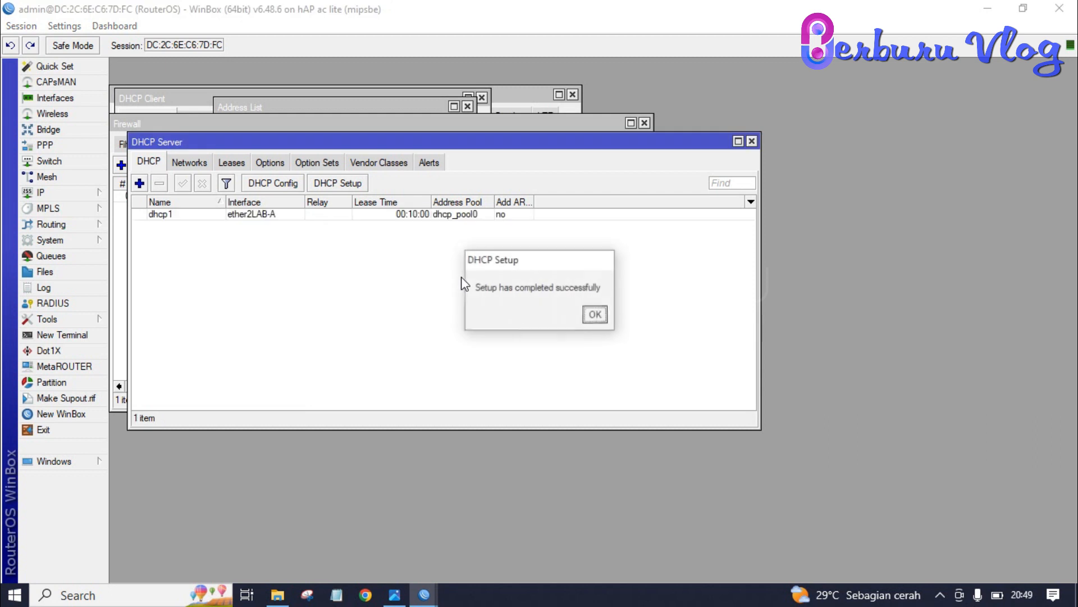
{"action": "left_click", "coordinate": [595, 315]}
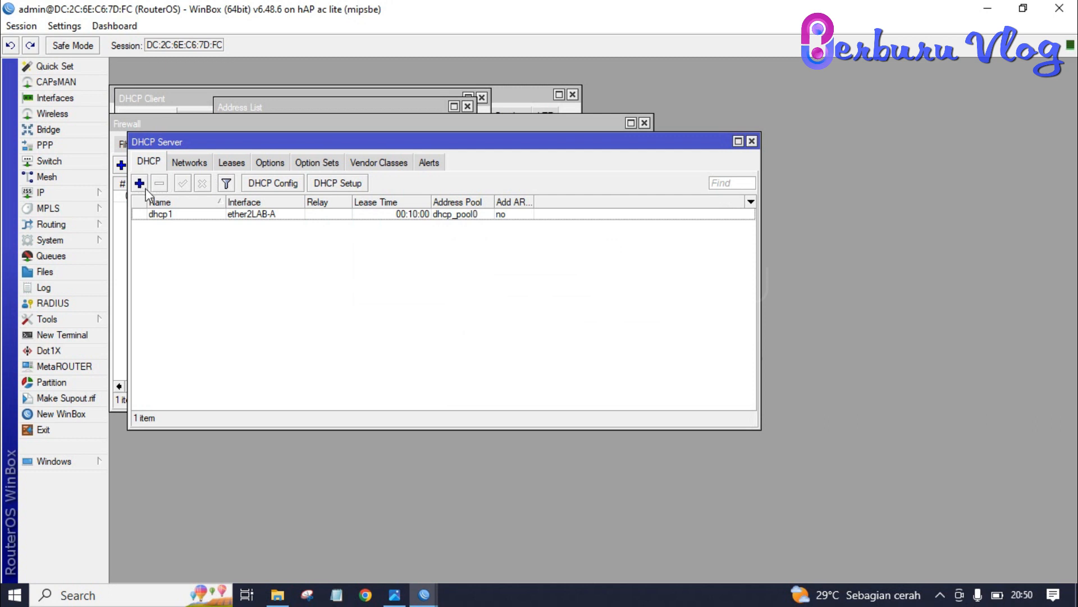
Step: Set up dhcp2 on ether3LAB-B: gateway 192.168.30.1, pool up to 192.168.30.50, 00:10:00 leases
{"action": "left_click", "coordinate": [355, 185]}
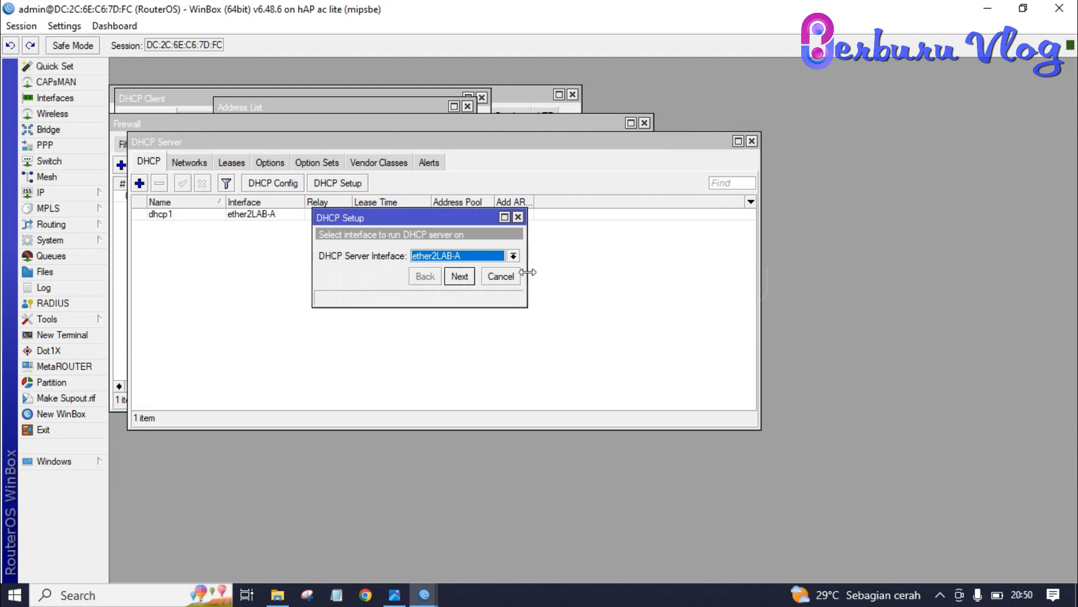
{"action": "left_click", "coordinate": [513, 256]}
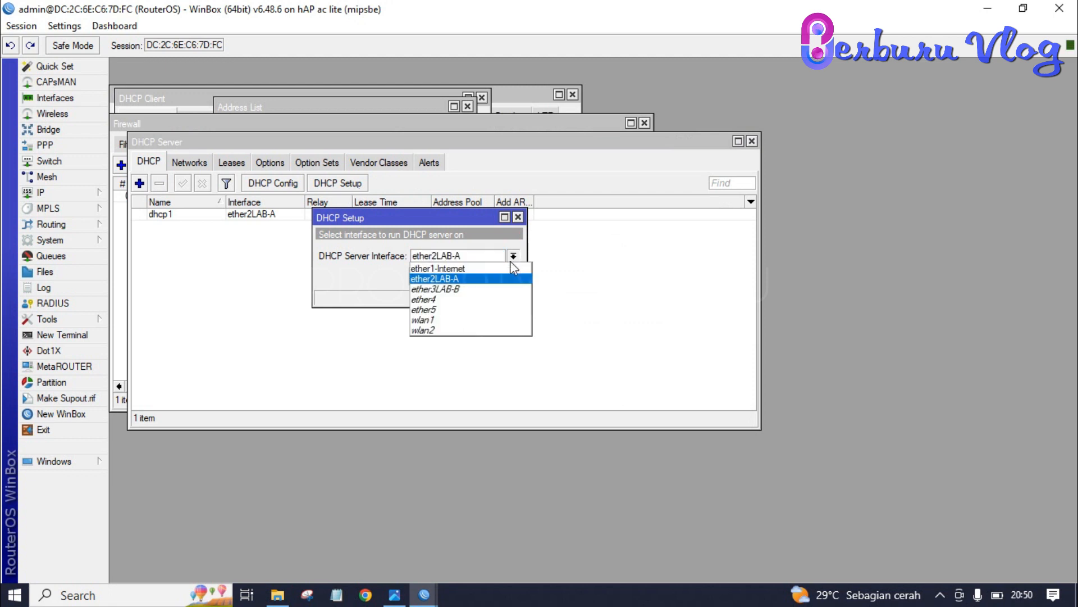
{"action": "left_click", "coordinate": [486, 289]}
{"action": "left_click", "coordinate": [459, 276]}
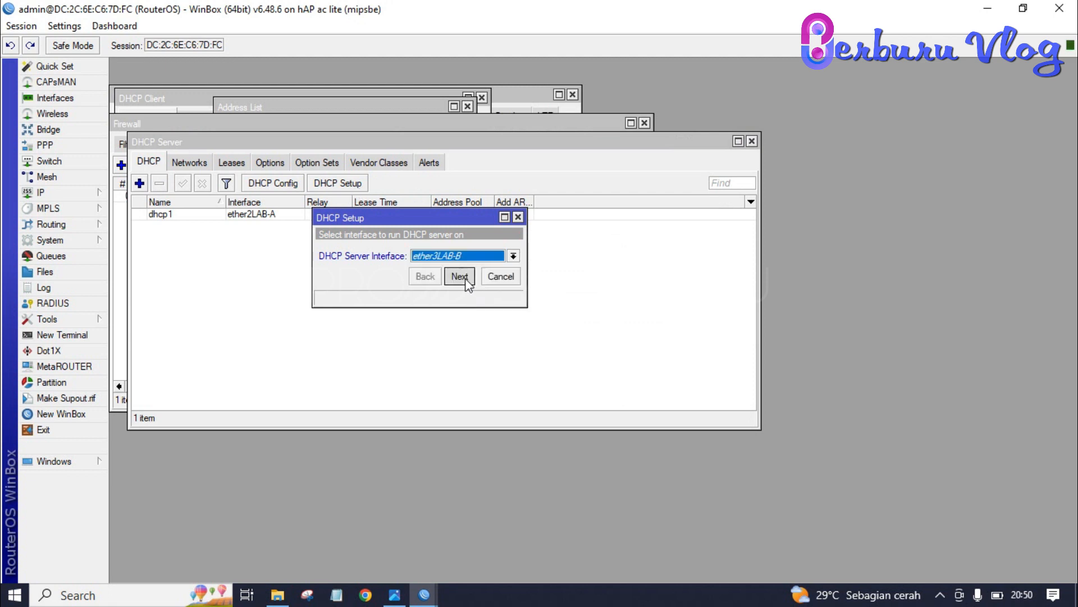
{"action": "left_click", "coordinate": [459, 276]}
{"action": "left_click", "coordinate": [465, 278]}
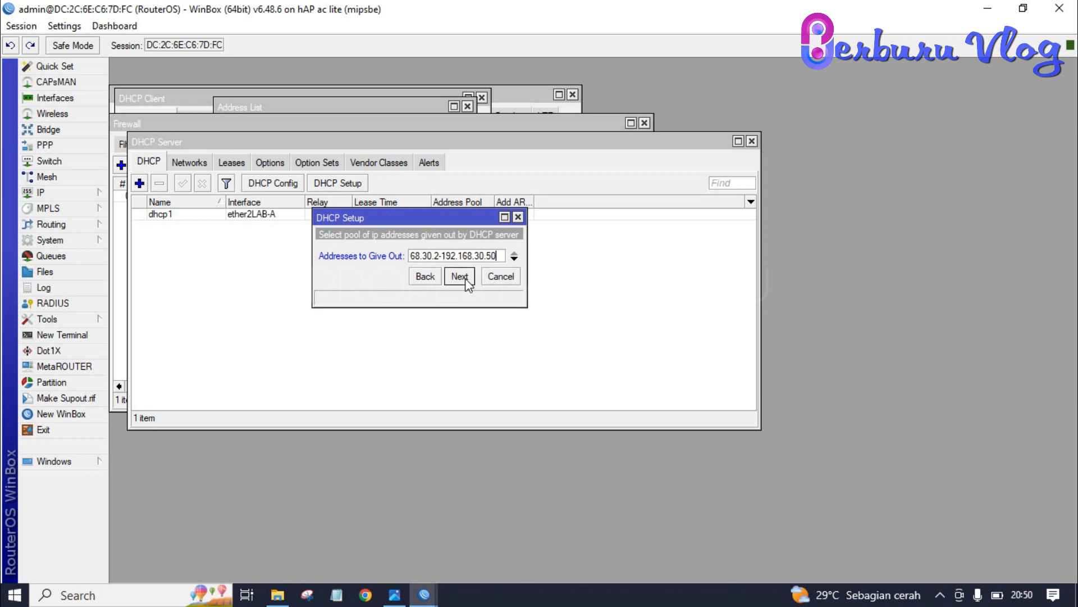
{"action": "left_click", "coordinate": [459, 276]}
{"action": "left_click", "coordinate": [459, 276]}
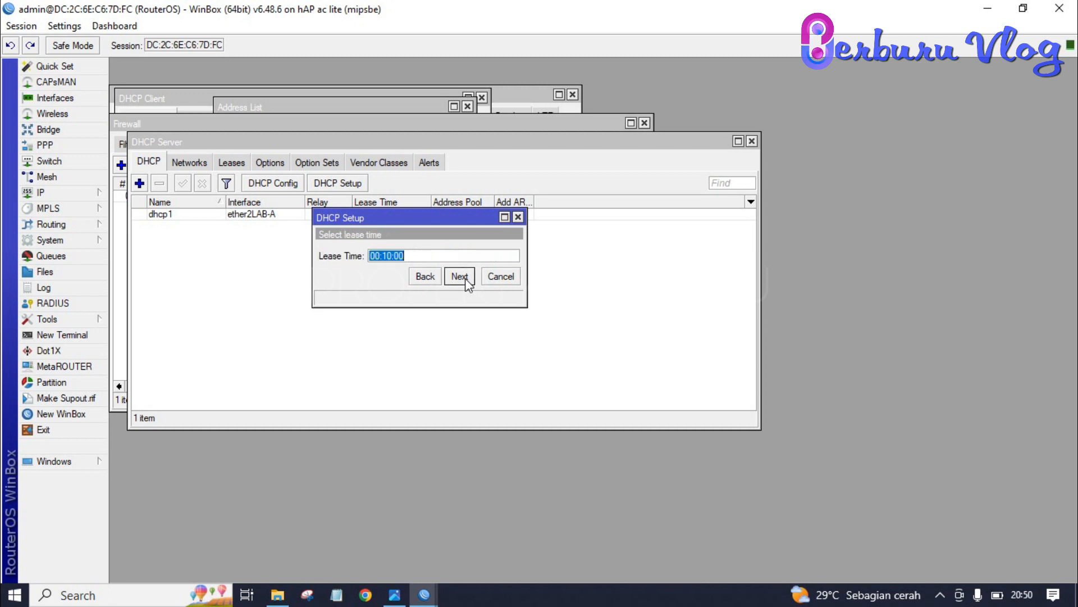
{"action": "left_click", "coordinate": [465, 278]}
{"action": "left_click", "coordinate": [595, 318]}
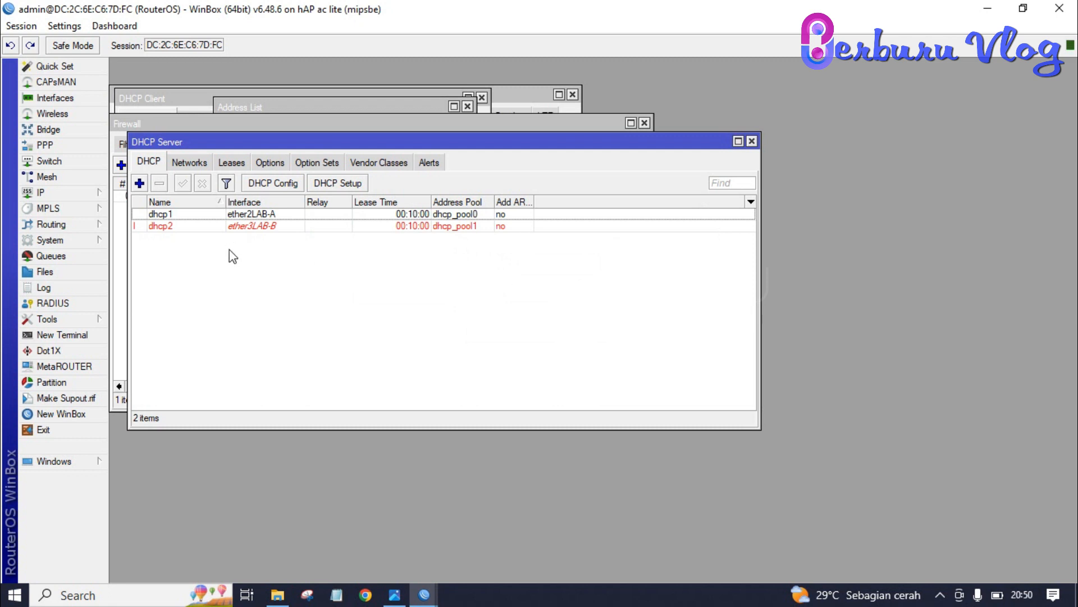
{"action": "left_click", "coordinate": [365, 594]}
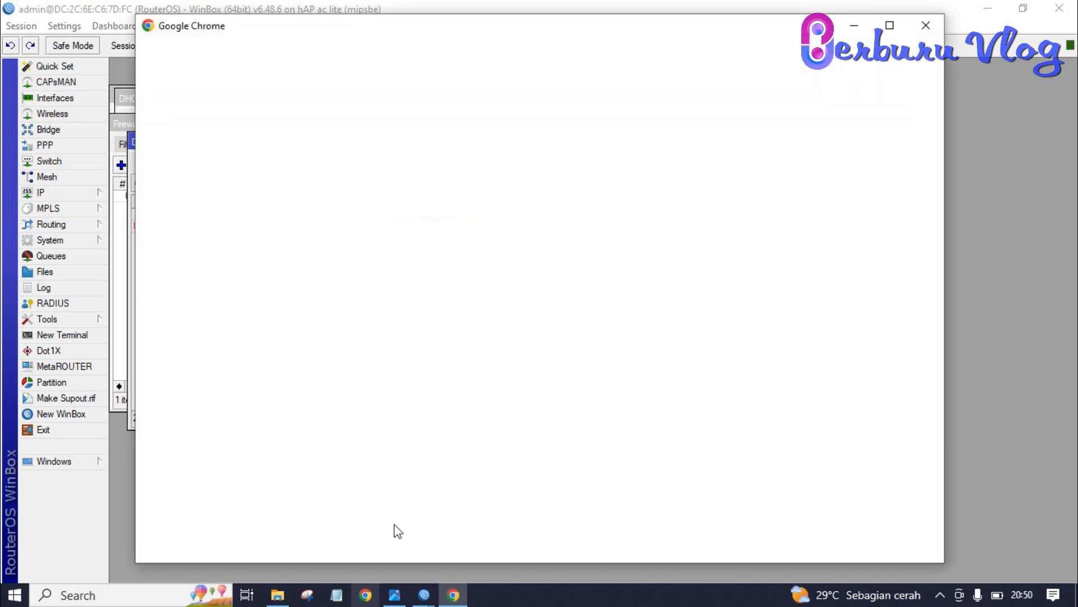
{"action": "left_click", "coordinate": [774, 270]}
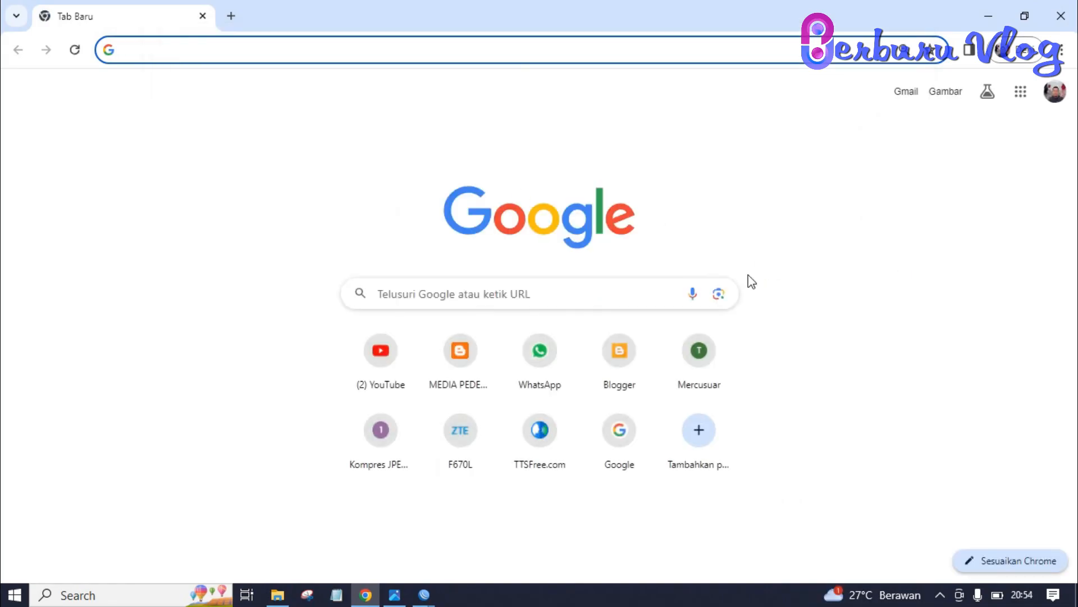
{"action": "type", "text": "www"}
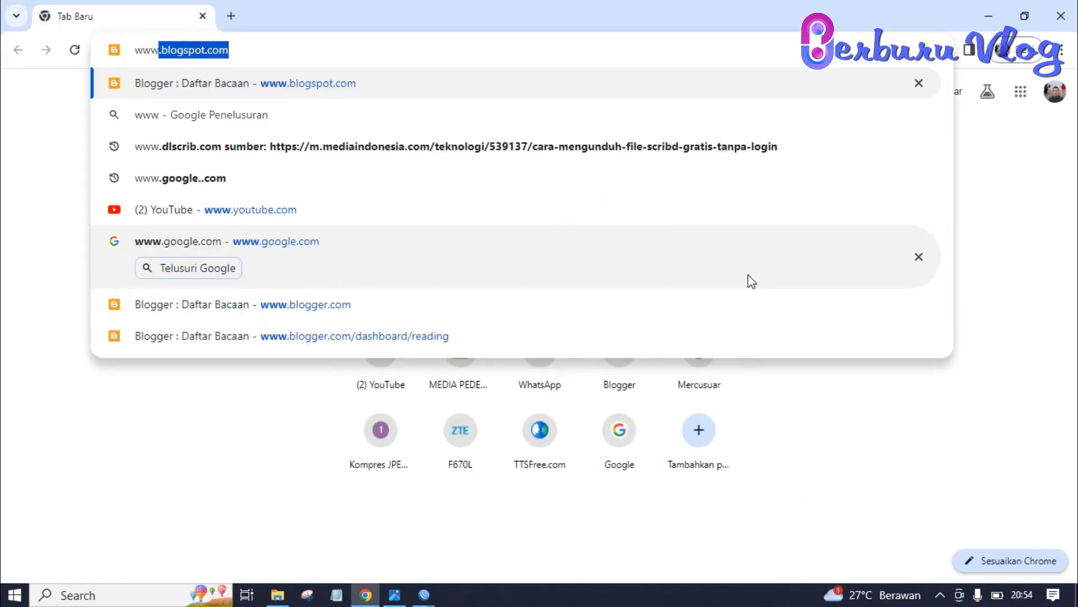
{"action": "key", "text": "BackSpace"}
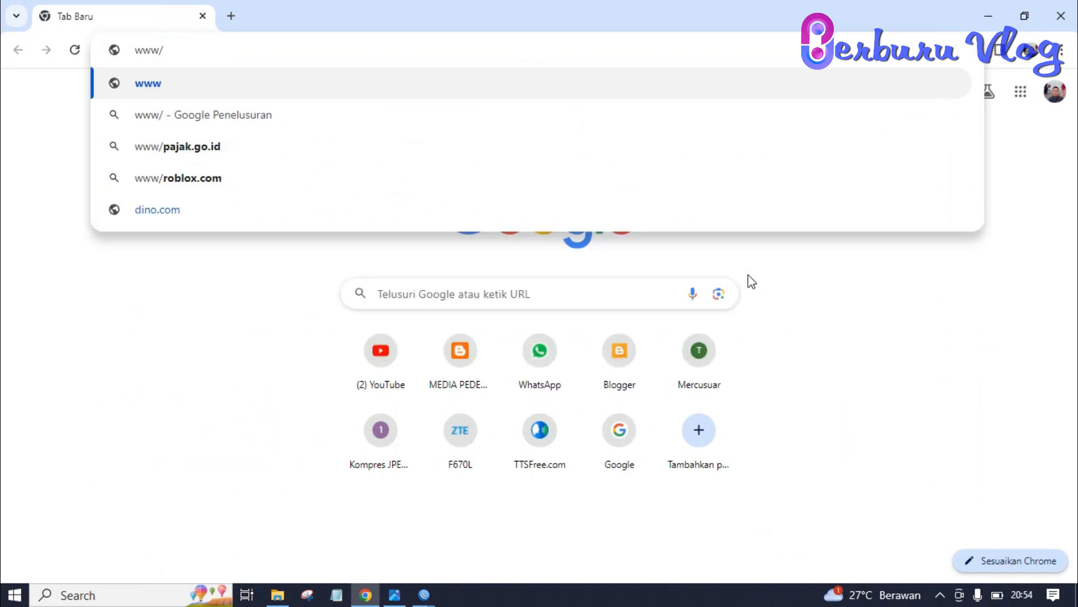
{"action": "type", "text": ".google.com"}
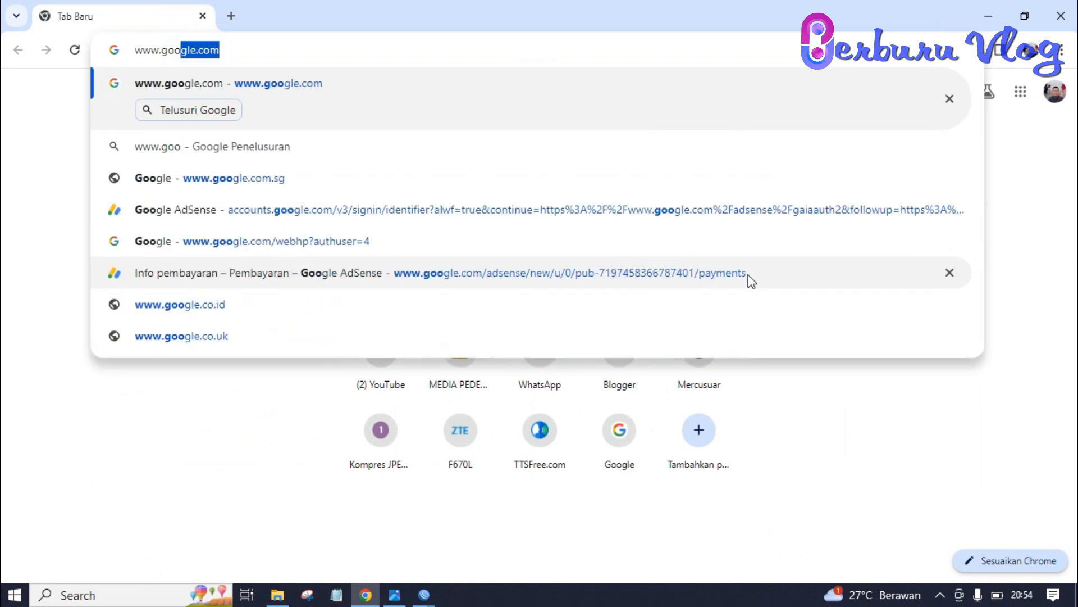
{"action": "key", "text": "Return"}
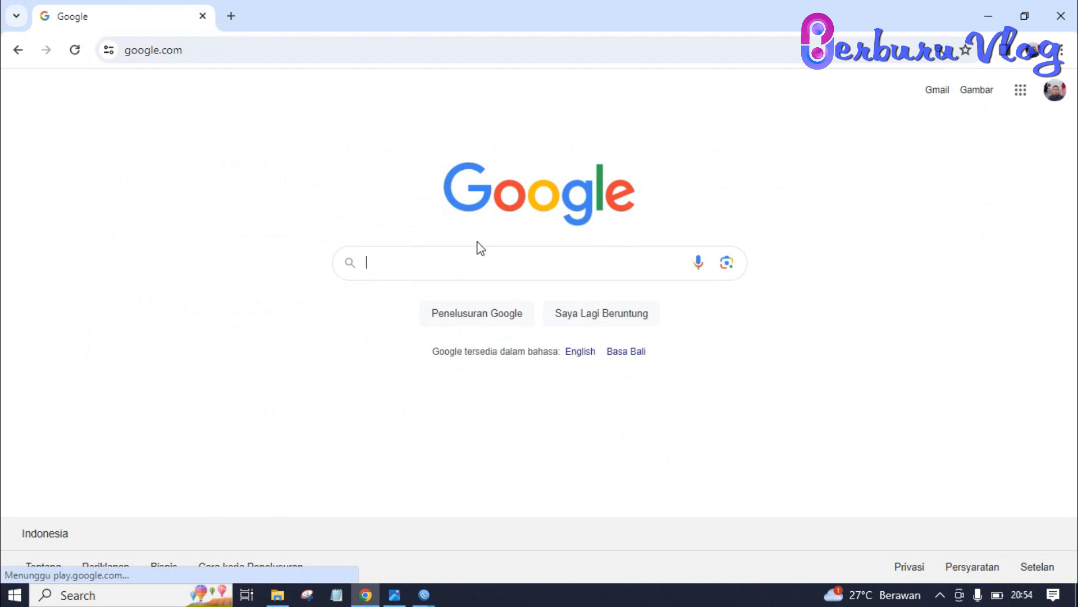
{"action": "left_click", "coordinate": [1061, 16]}
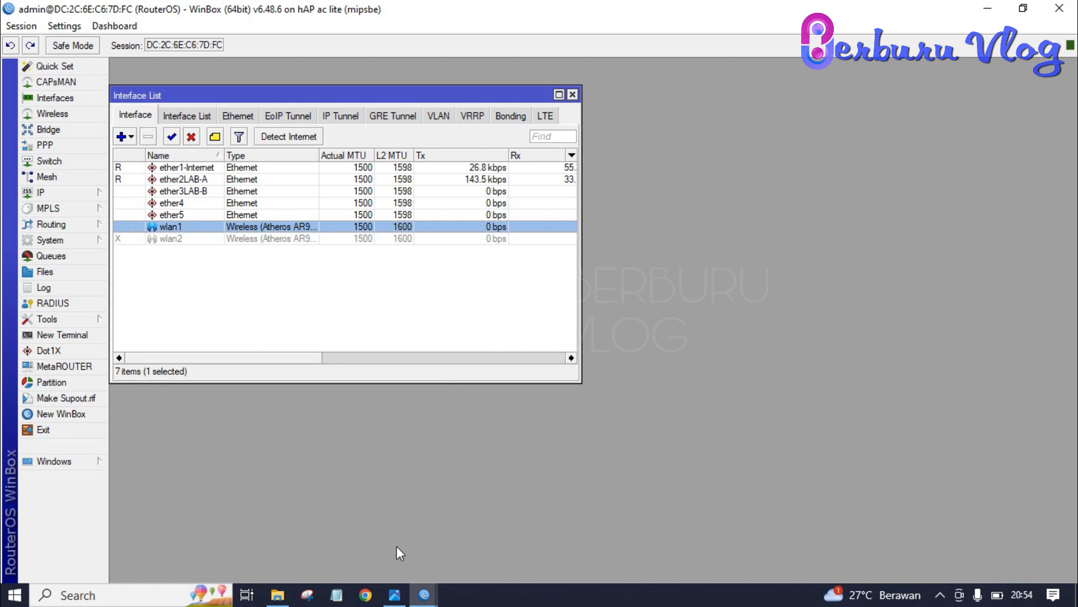
Step: View the lab topology image, return to WinBox, and expand the System menu
{"action": "left_click", "coordinate": [394, 595]}
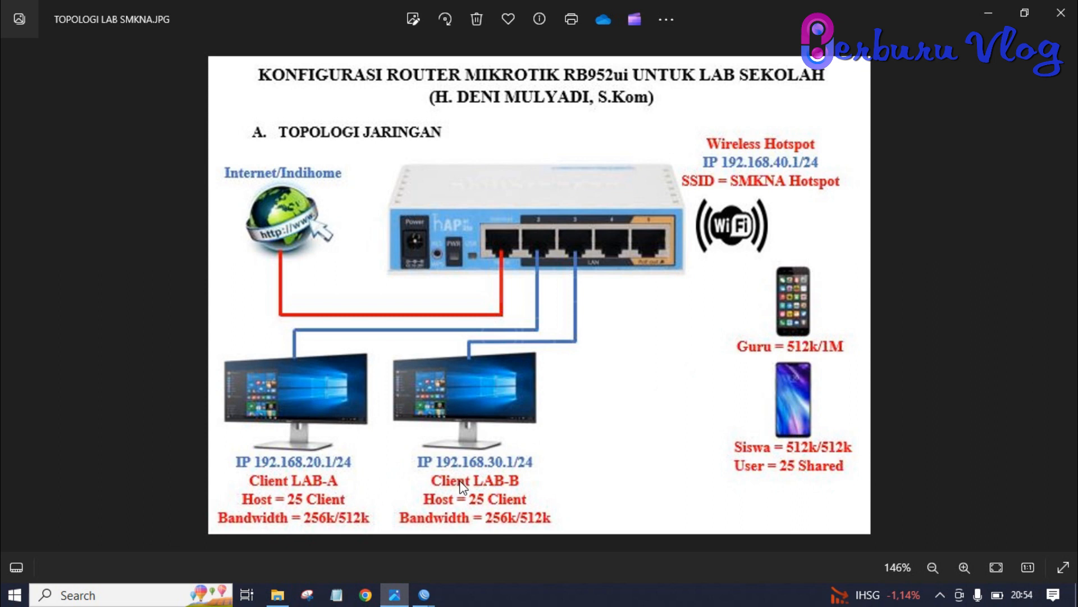
{"action": "key", "text": "alt+Tab"}
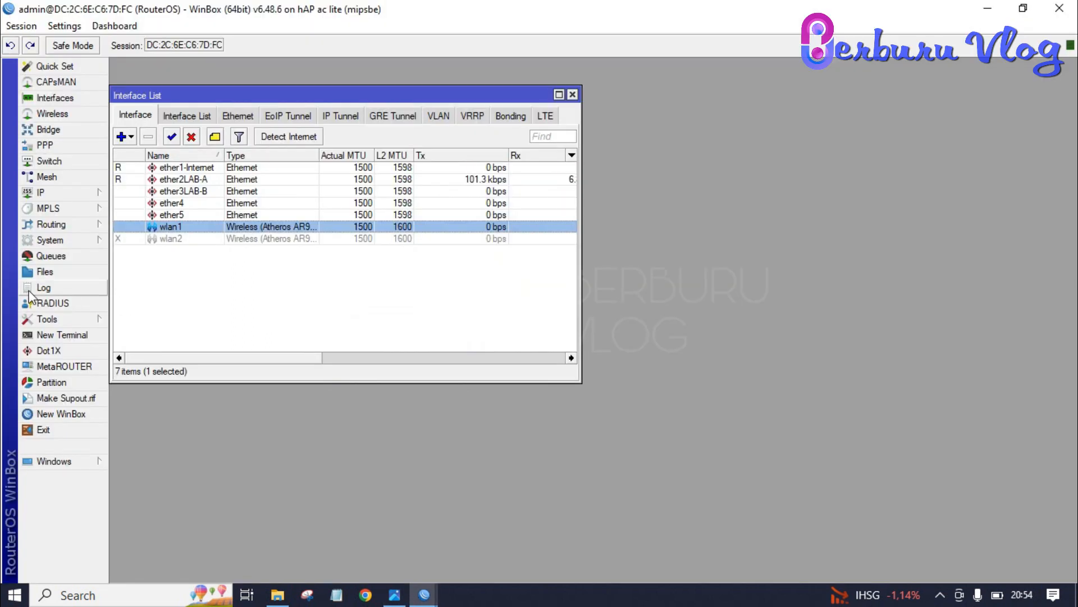
{"action": "left_click", "coordinate": [65, 246]}
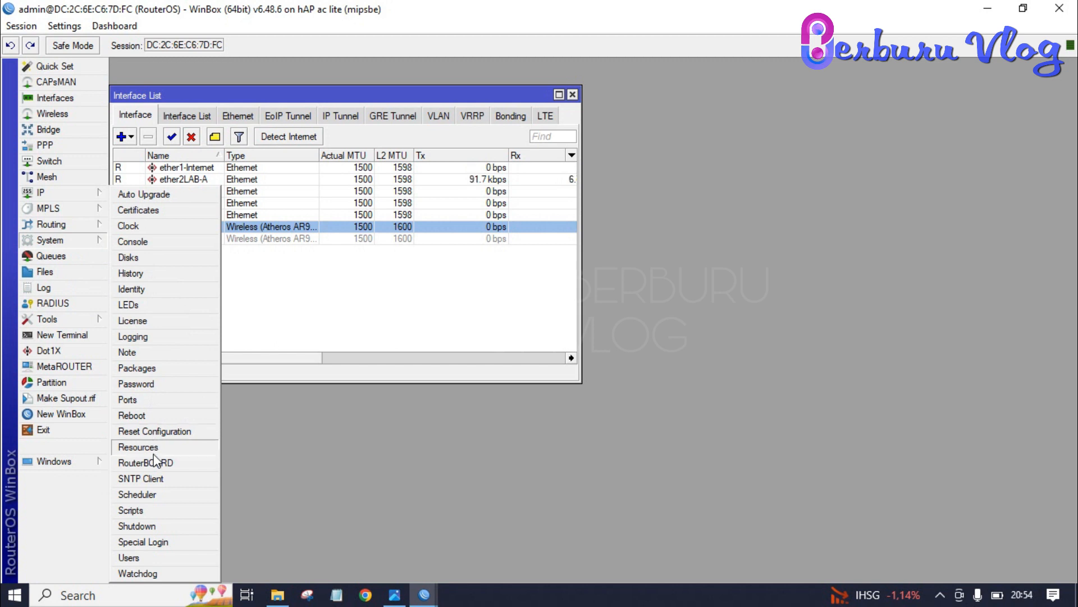
Step: Add a new script named LAB-A and begin its source with ':for x from'
{"action": "left_click", "coordinate": [154, 510]}
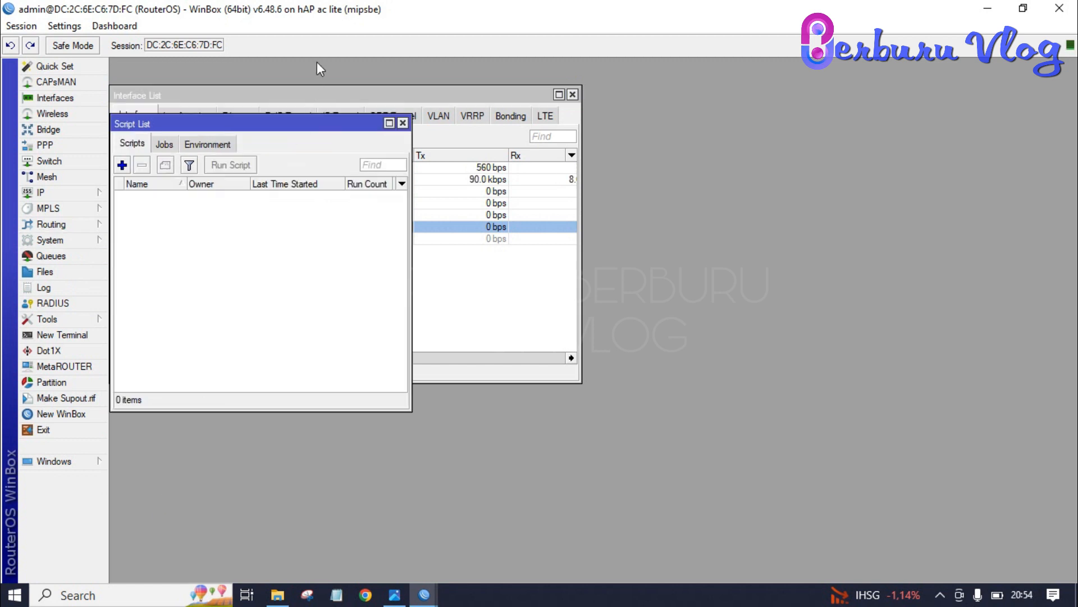
{"action": "left_click", "coordinate": [122, 165]}
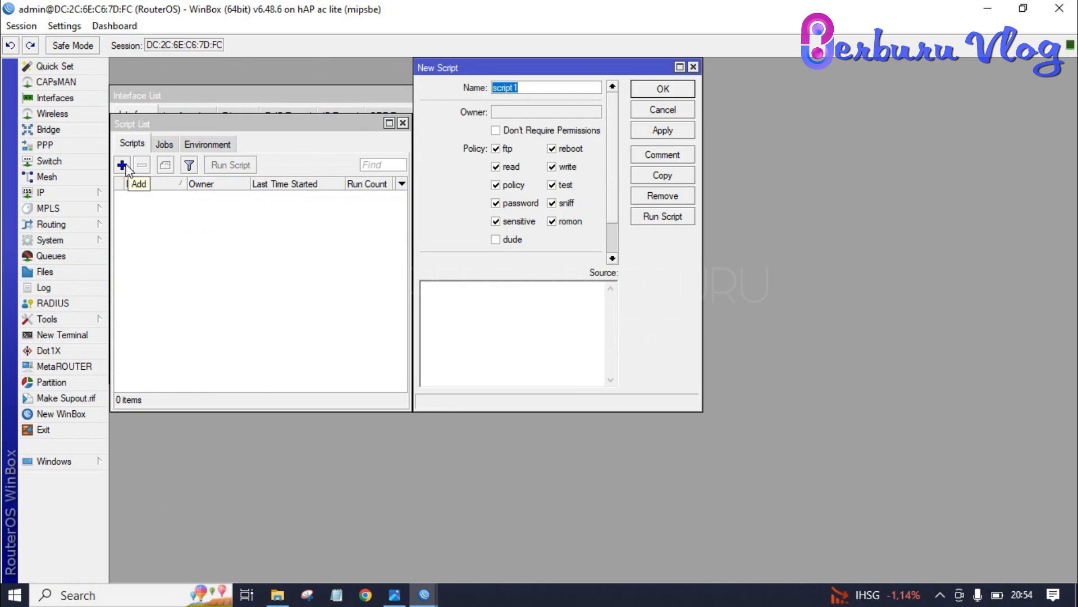
{"action": "key", "text": "Caps_Lock"}
{"action": "type", "text": "LAB-A"}
{"action": "left_click", "coordinate": [438, 298]}
{"action": "key", "text": "Caps_Lock"}
{"action": "type", "text": ":"}
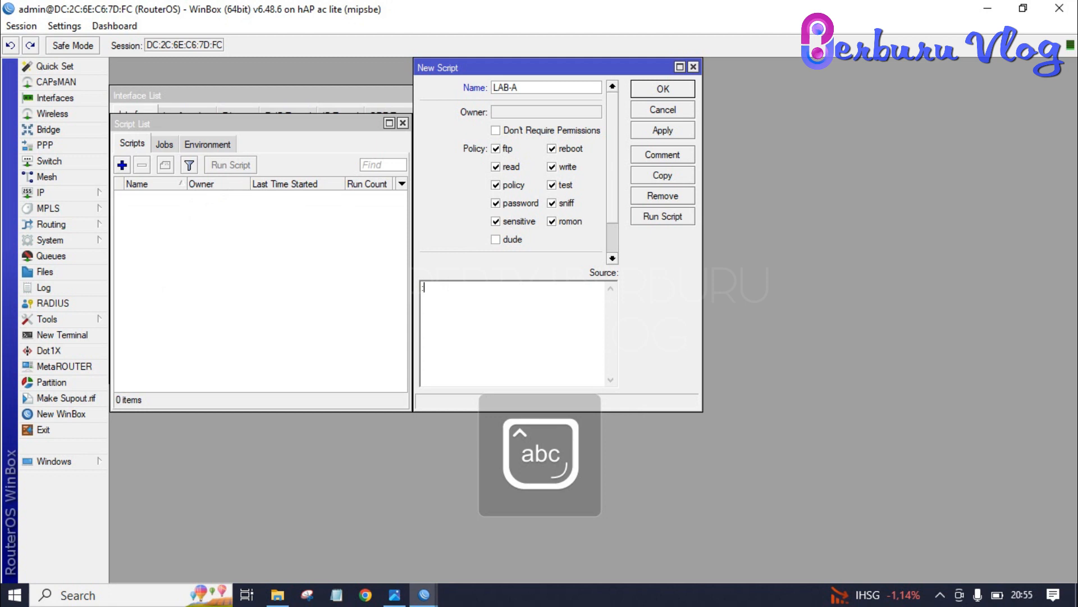
{"action": "type", "text": "for x from"}
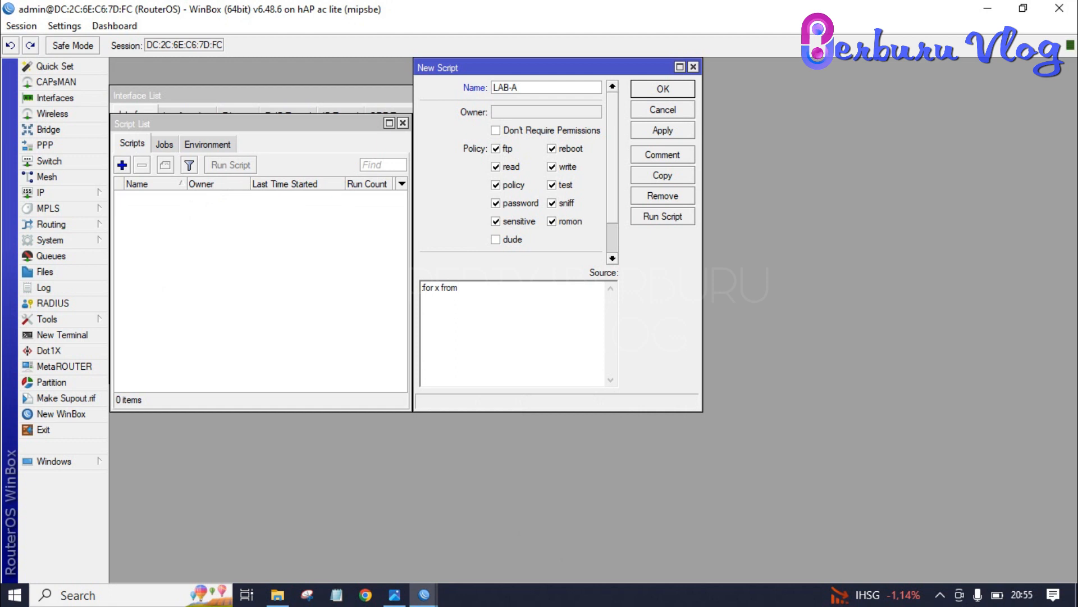
Step: Finish LAB-A's loop for x 2 to 50, adding queues ether2LAB-A-$x at 256k/512k for 192.168.20.$x
{"action": "type", "text": "2 to 50"}
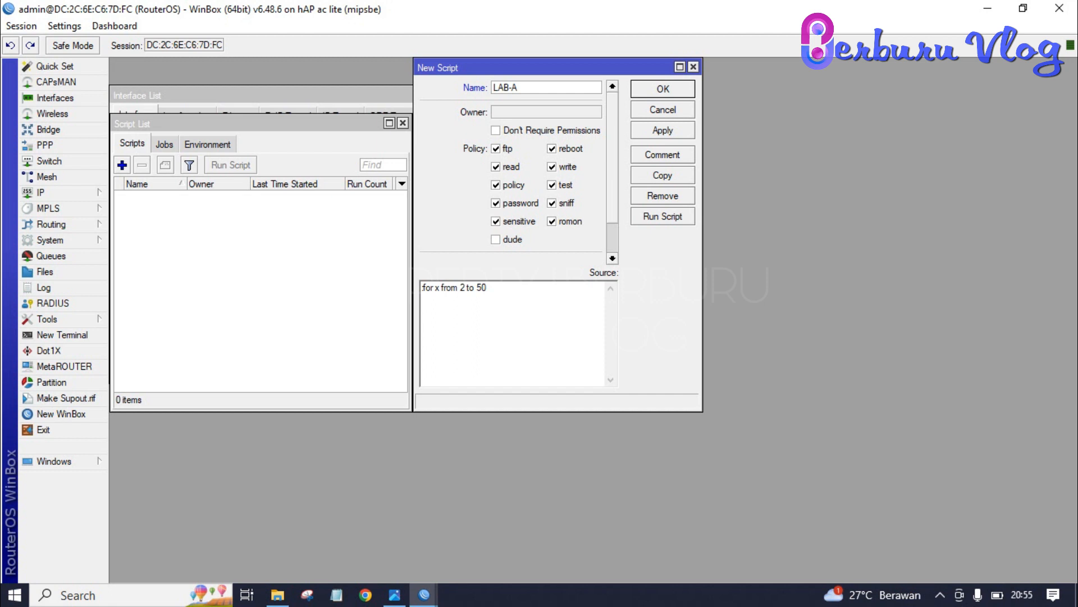
{"action": "type", "text": " do={/queue simple add name=\""}
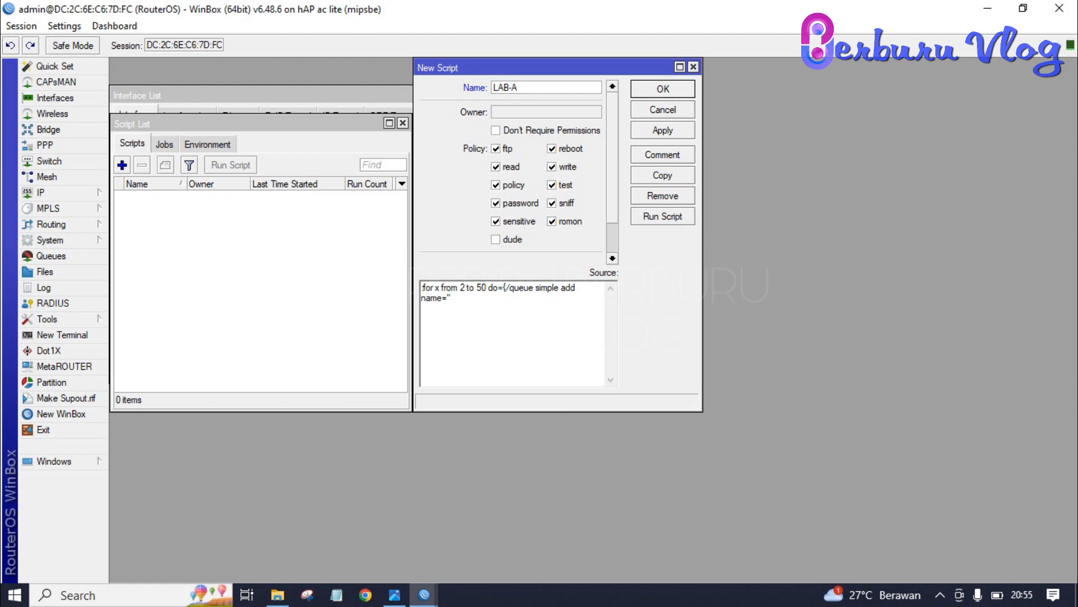
{"action": "type", "text": "ether2LAN"}
{"action": "key", "text": "BackSpace"}
{"action": "type", "text": "B-A-$x\" max-lim"}
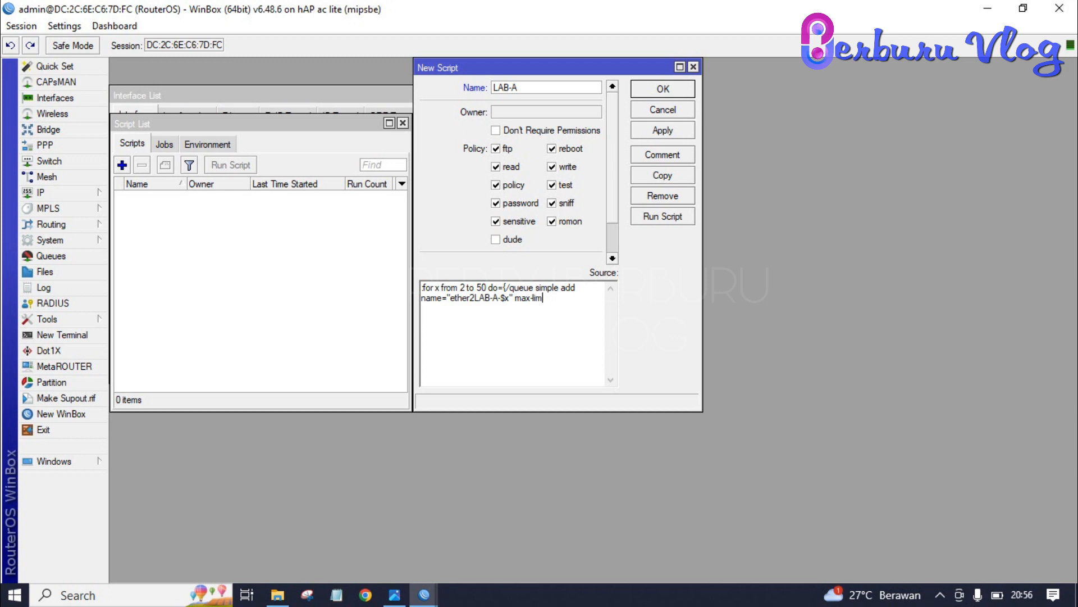
{"action": "type", "text": "it=256k/512"}
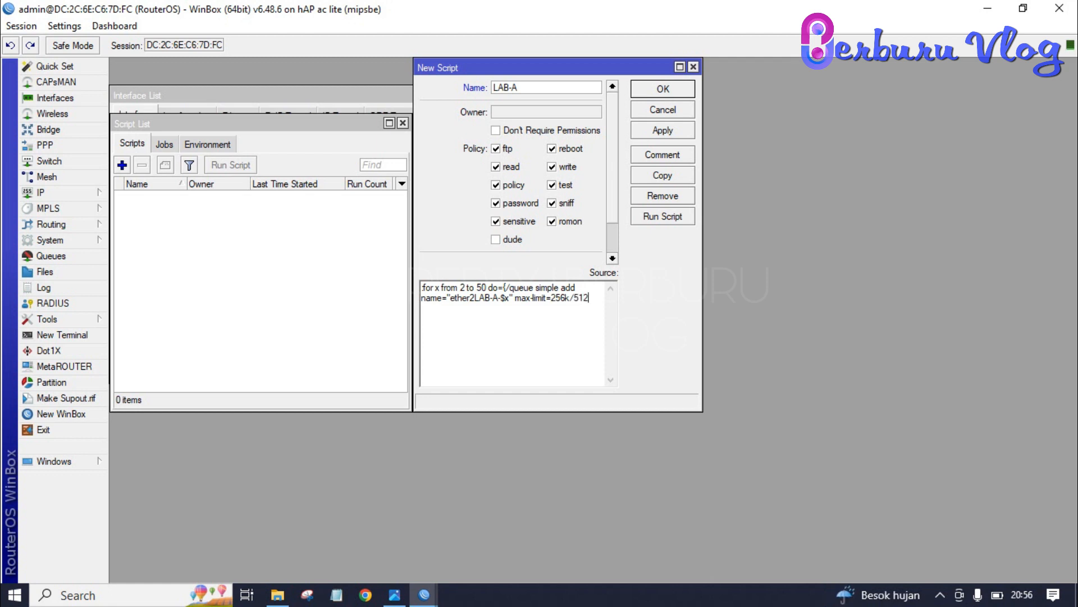
{"action": "type", "text": "k tar"}
{"action": "type", "text": "get="}
{"action": "type", "text": "\""}
{"action": "type", "text": "192"}
{"action": "type", "text": ".168"}
{"action": "type", "text": ".2"}
{"action": "type", "text": "0"}
{"action": "type", "text": "."}
{"action": "type", "text": "$x\""}
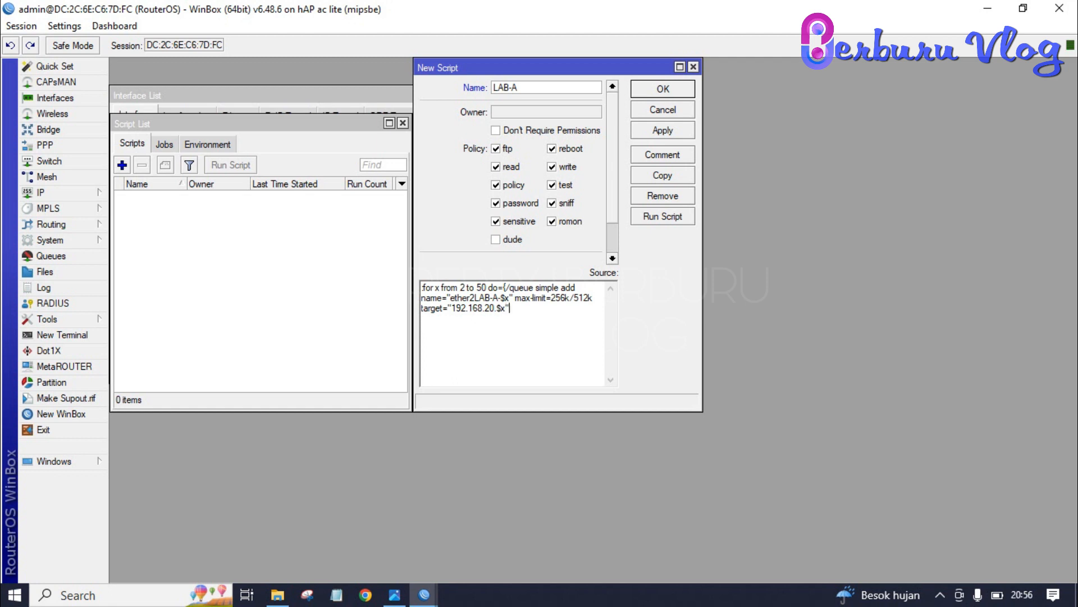
{"action": "type", "text": "}"}
{"action": "key", "text": "ctrl+a"}
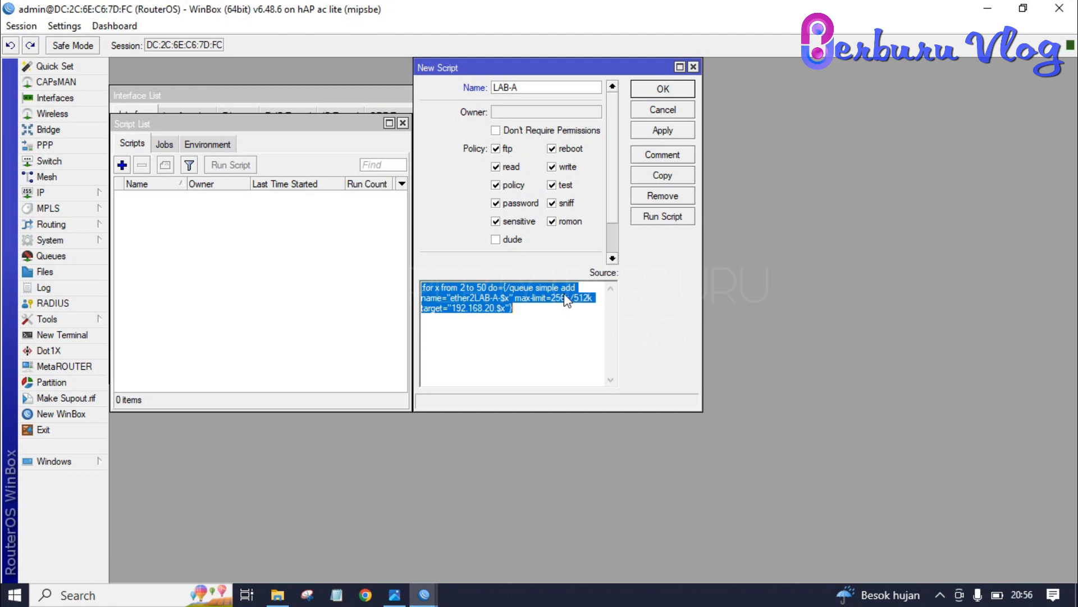
{"action": "left_click", "coordinate": [667, 178]}
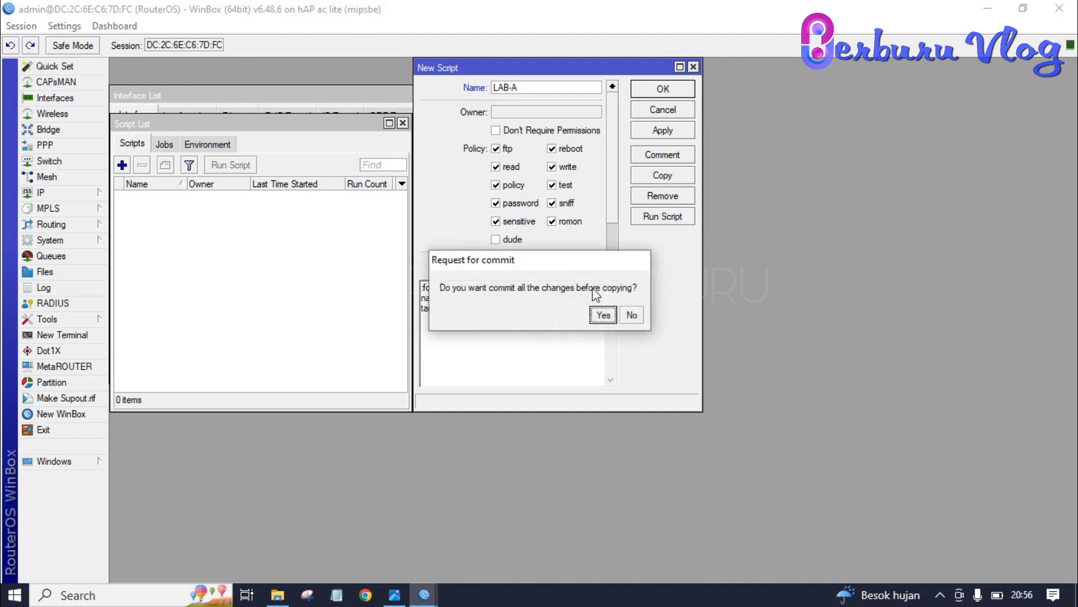
Step: Commit LAB-A and copy it as LAB-B, changing the queue name to LAB-B and the subnet to 192.168.30
{"action": "left_click", "coordinate": [601, 315]}
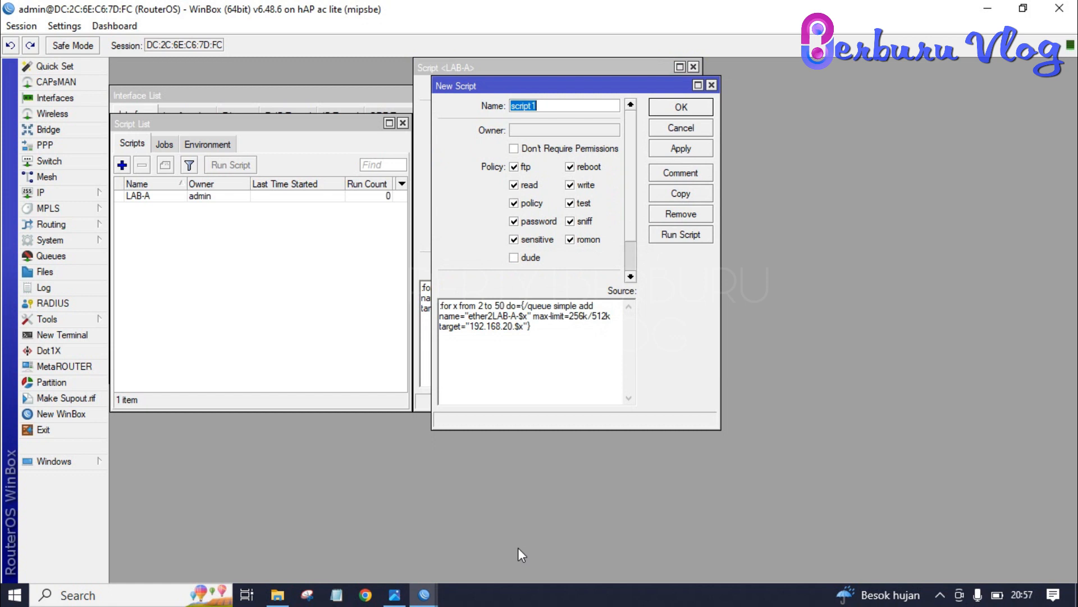
{"action": "type", "text": "LAB-B"}
{"action": "key", "text": "shift+Left"}
{"action": "type", "text": "B"}
{"action": "key", "text": "shift+Left"}
{"action": "type", "text": "3"}
Step: Apply LAB-B, close both script editors, and bring up the simple queue list
{"action": "left_click", "coordinate": [677, 151]}
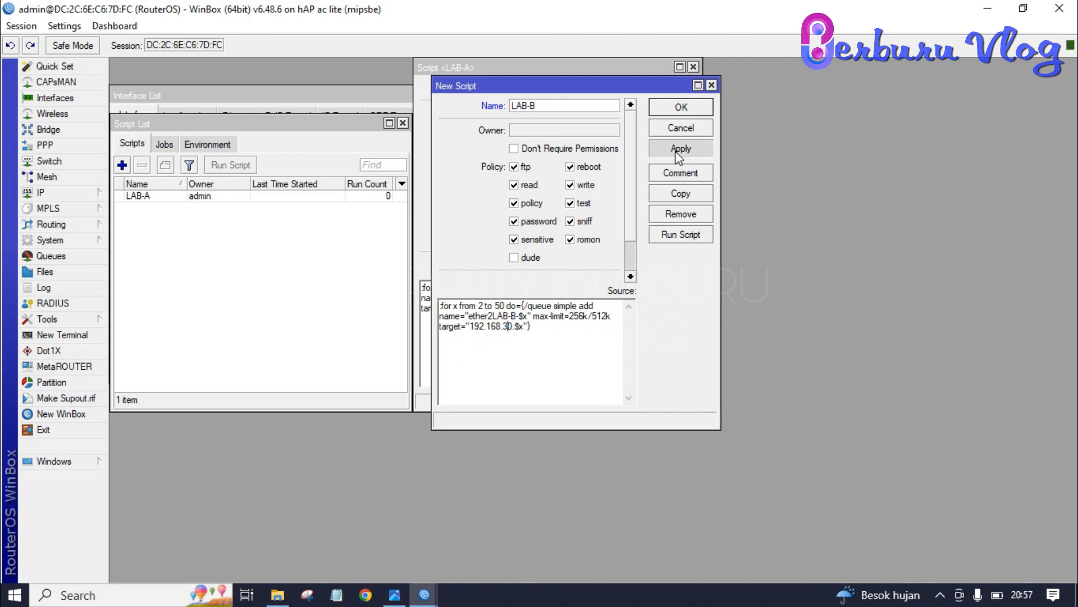
{"action": "left_click", "coordinate": [684, 108]}
{"action": "left_click", "coordinate": [674, 88]}
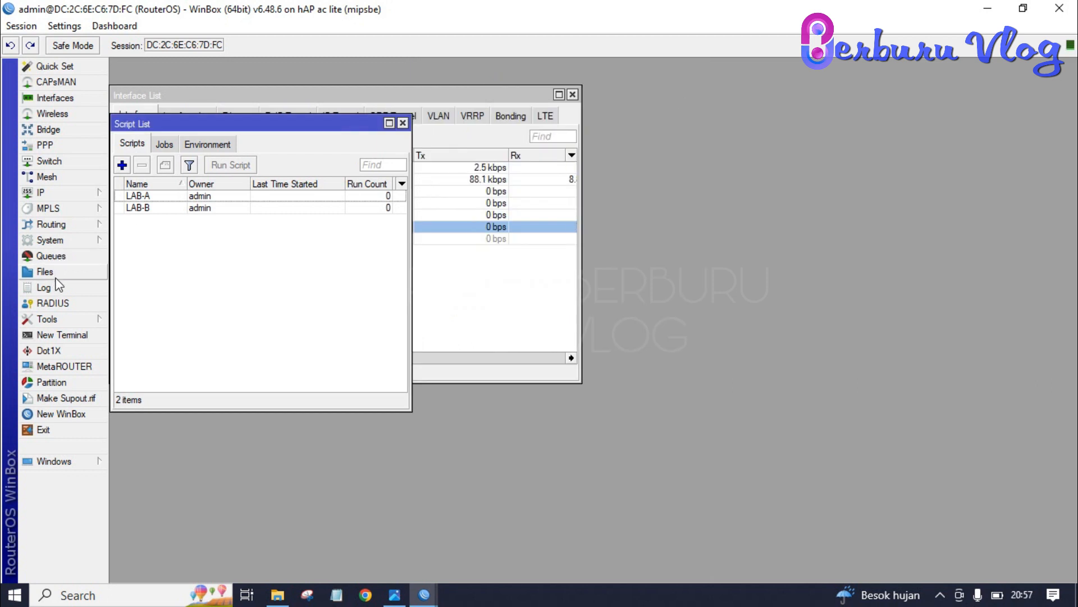
{"action": "left_click", "coordinate": [64, 257]}
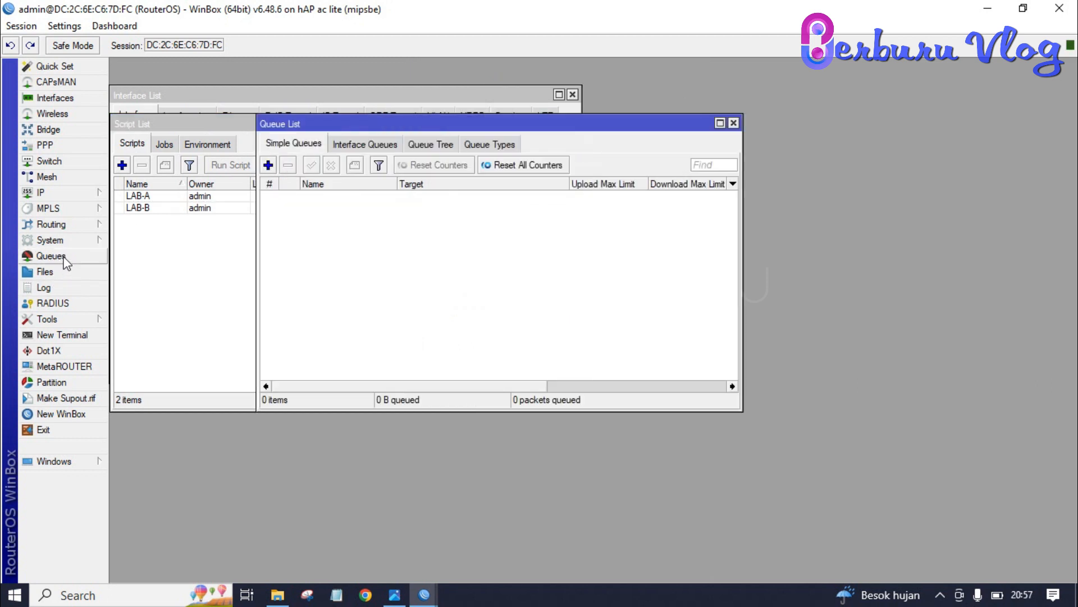
Step: Run scripts LAB-A and LAB-B once each, then reopen the simple queue list
{"action": "left_click", "coordinate": [733, 123]}
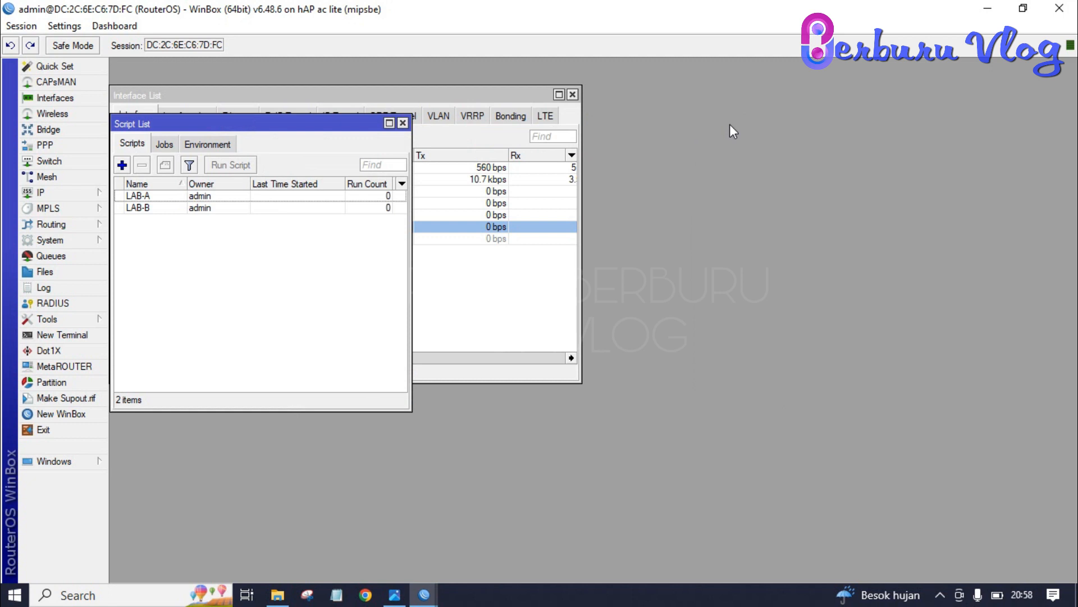
{"action": "double_click", "coordinate": [172, 197]}
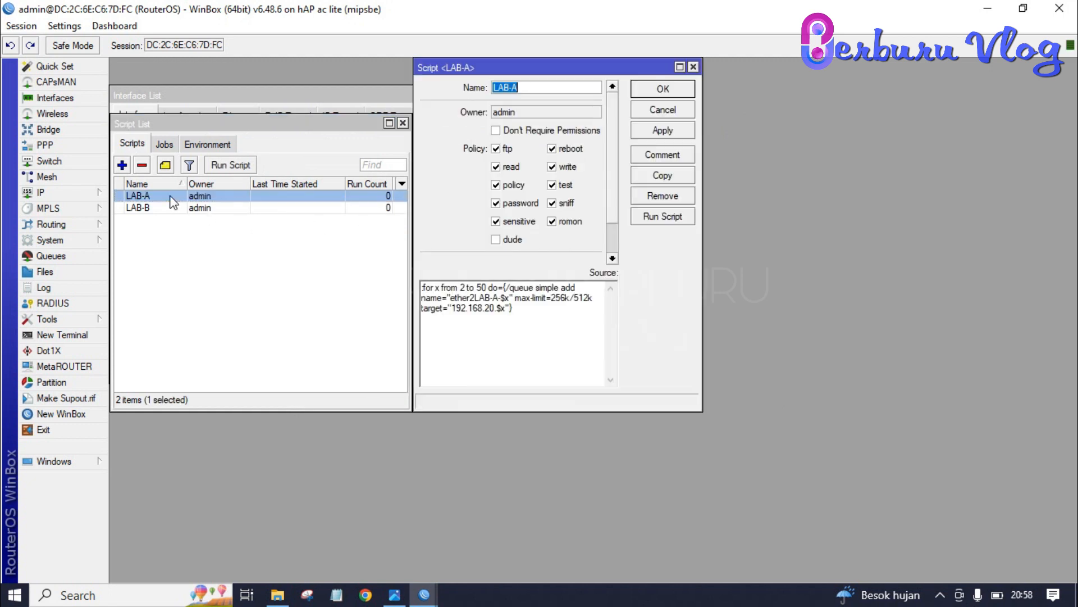
{"action": "left_click", "coordinate": [645, 219]}
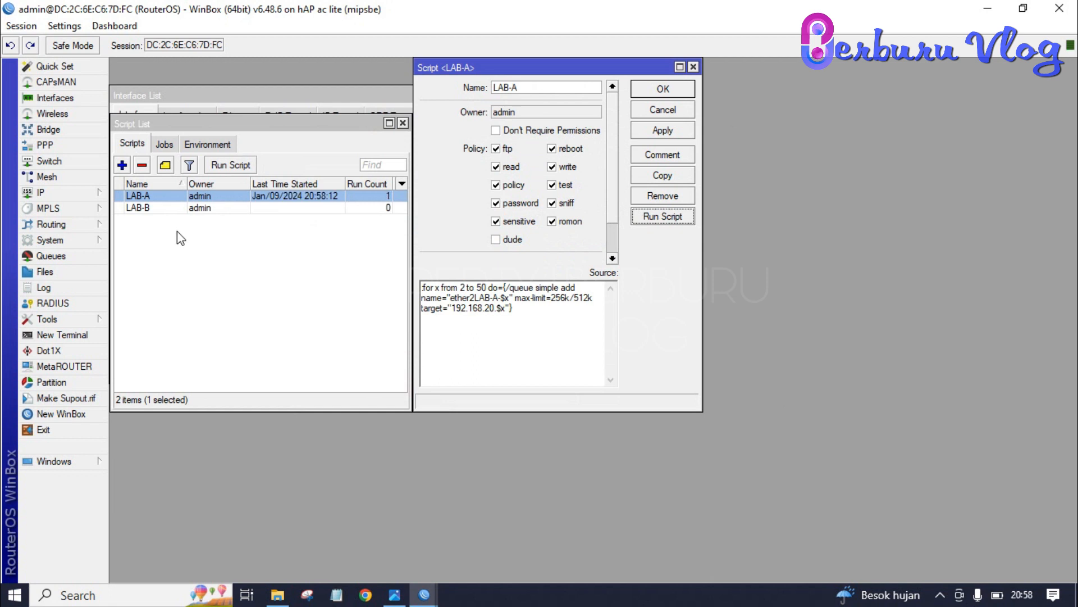
{"action": "double_click", "coordinate": [159, 207]}
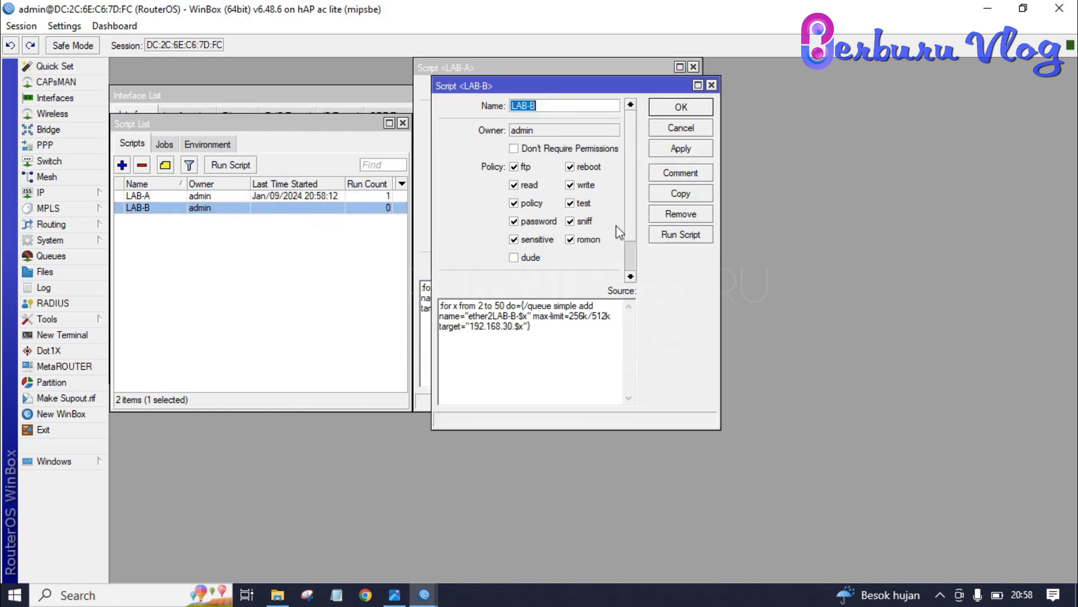
{"action": "left_click", "coordinate": [665, 236]}
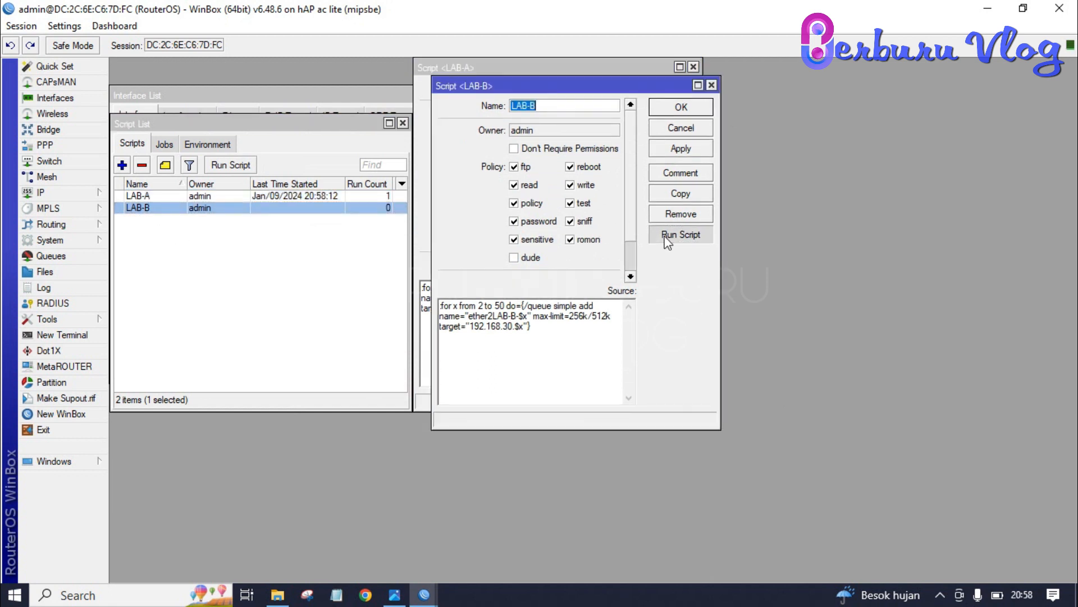
{"action": "left_click", "coordinate": [690, 110]}
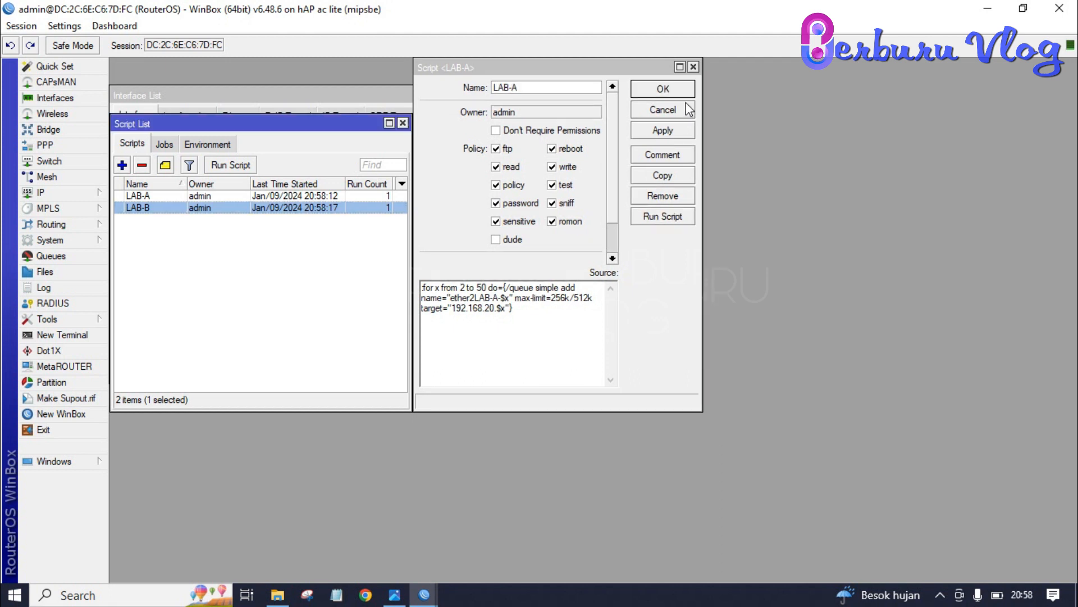
{"action": "left_click", "coordinate": [683, 94]}
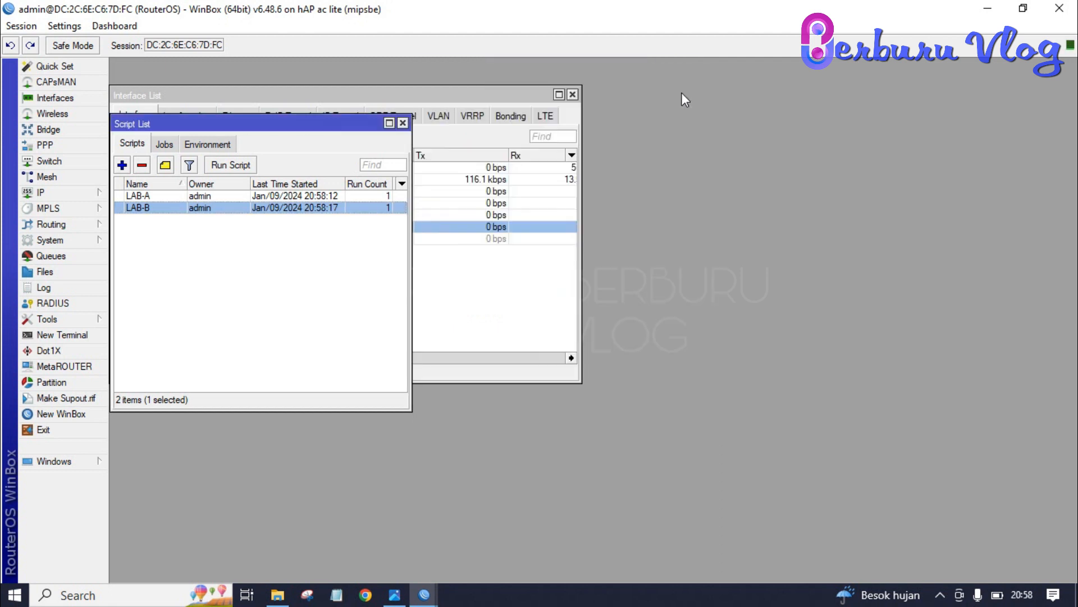
{"action": "left_click", "coordinate": [87, 260]}
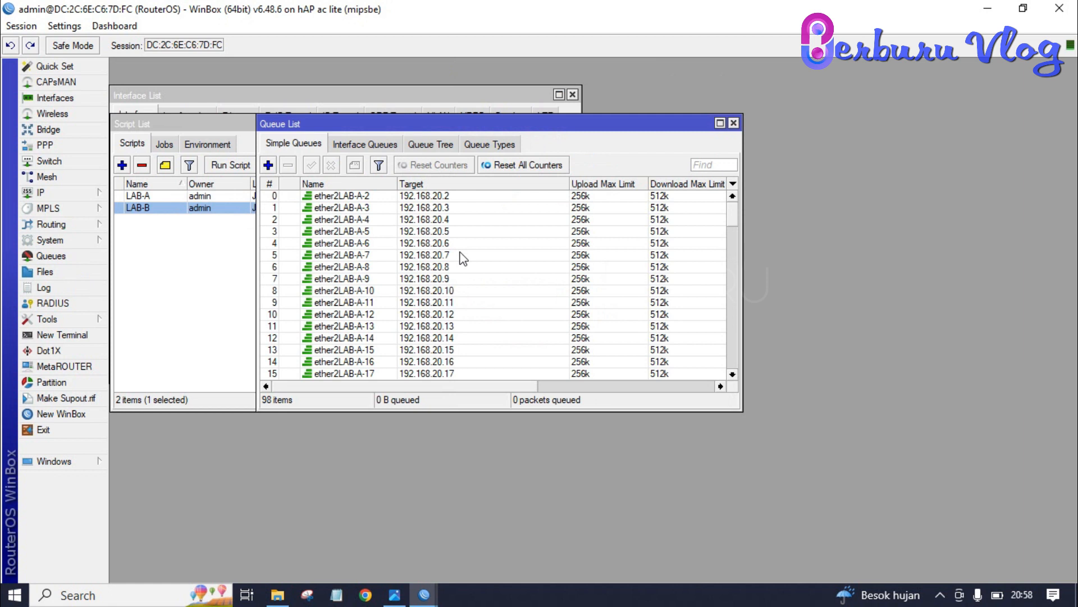
Step: Scroll down to the last queue ether2LAB-B-50 and start a new simple queue named LimitAB-A
{"action": "scroll", "coordinate": [462, 257], "scroll_direction": "down", "scroll_amount": 9}
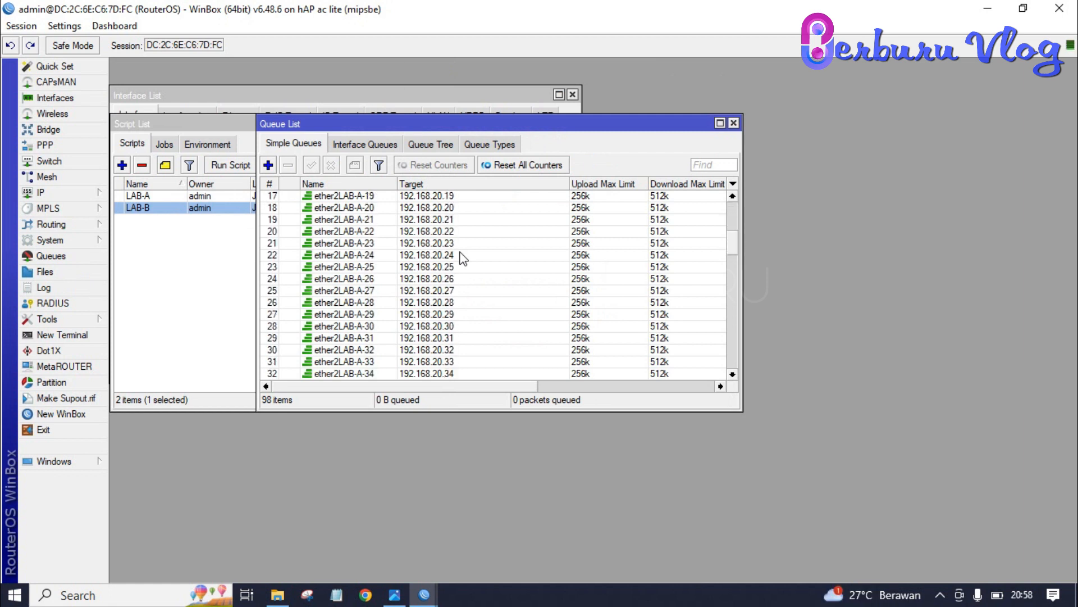
{"action": "scroll", "coordinate": [461, 257], "scroll_direction": "down", "scroll_amount": 19}
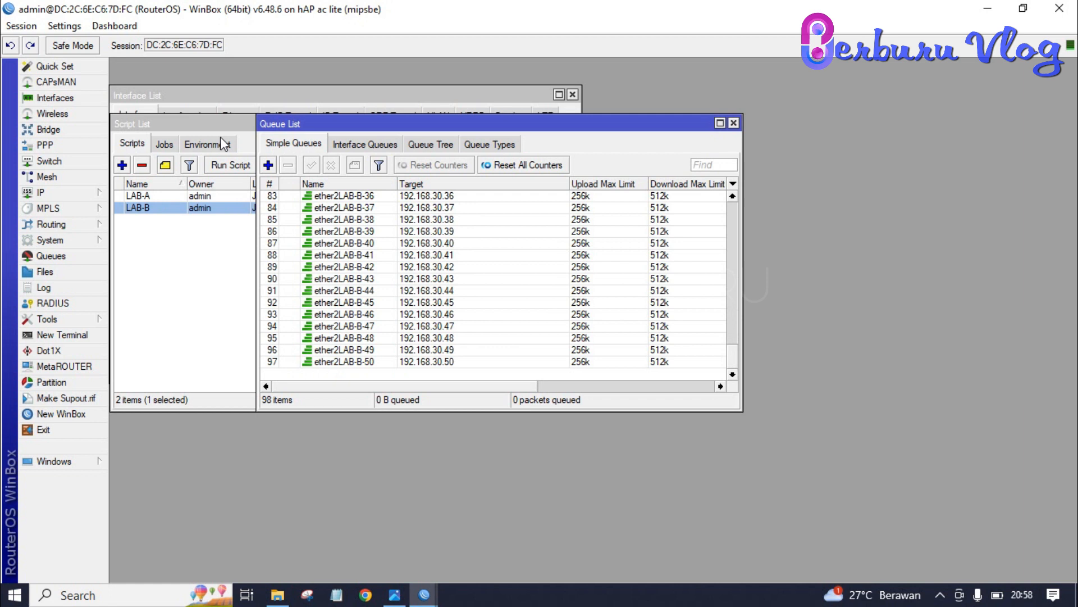
{"action": "left_click", "coordinate": [268, 165]}
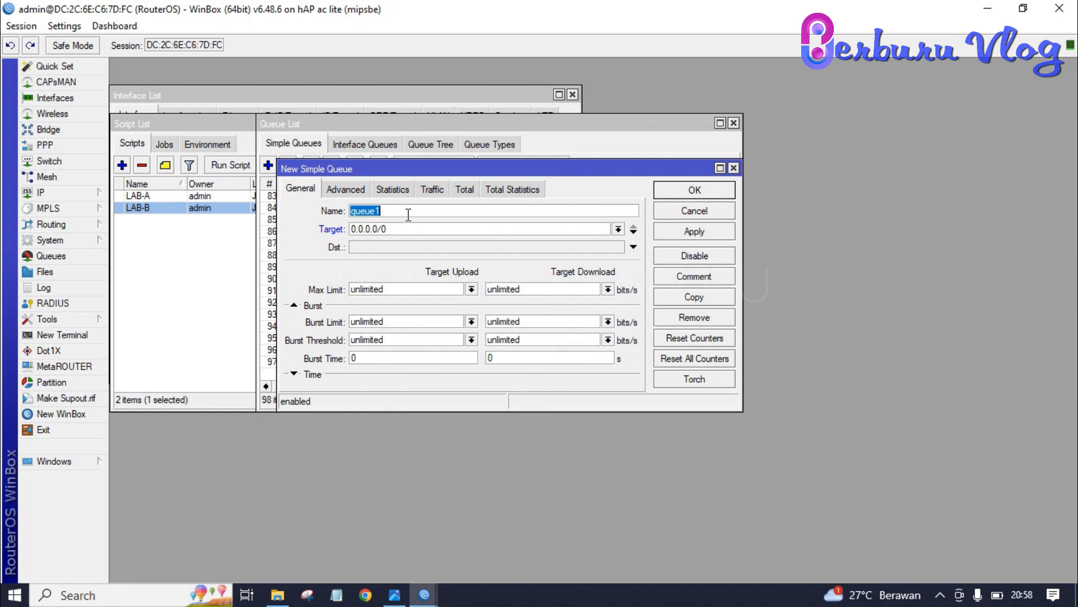
{"action": "type", "text": "LimitAB-A"}
Step: Draft LimitAB-A for 192.168.20.0/24 at 256k upload and 512k download, then close it unsaved
{"action": "left_click", "coordinate": [412, 225]}
{"action": "key", "text": "BackSpace"}
{"action": "key", "text": "BackSpace"}
{"action": "key", "text": "BackSpace"}
{"action": "key", "text": "BackSpace"}
{"action": "key", "text": "BackSpace"}
{"action": "key", "text": "BackSpace"}
{"action": "key", "text": "BackSpace"}
{"action": "key", "text": "BackSpace"}
{"action": "key", "text": "BackSpace"}
{"action": "type", "text": "192.1"}
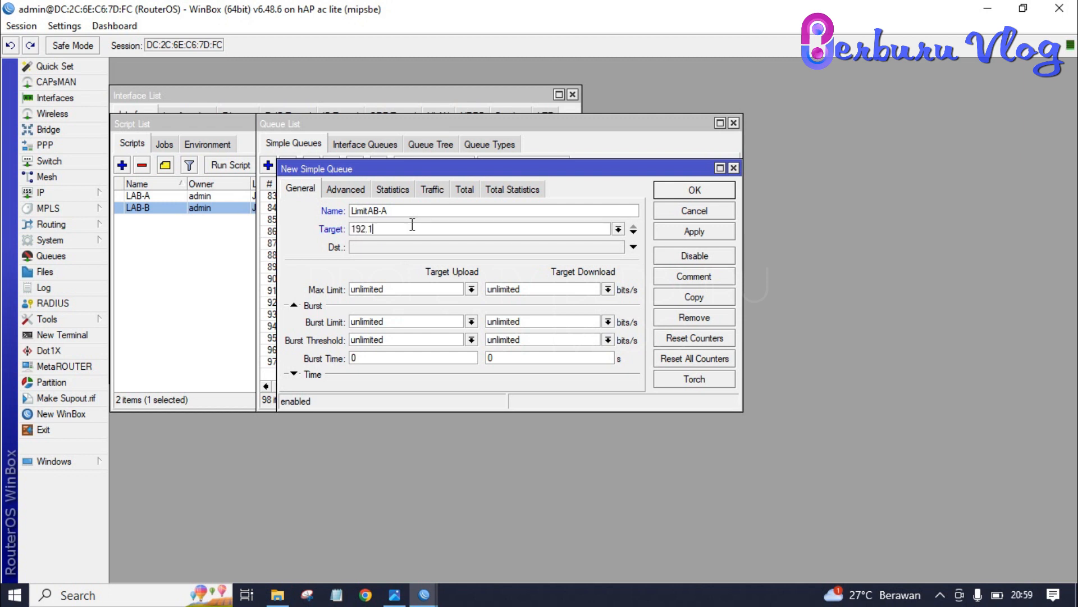
{"action": "type", "text": "68.20.0/24"}
{"action": "left_click", "coordinate": [470, 289]}
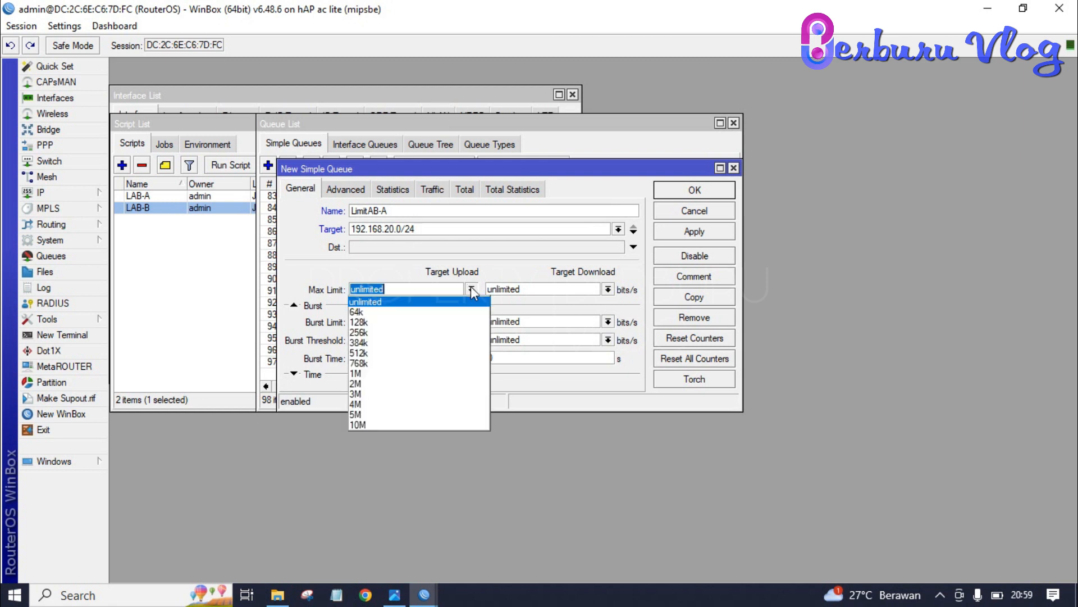
{"action": "left_click", "coordinate": [398, 332]}
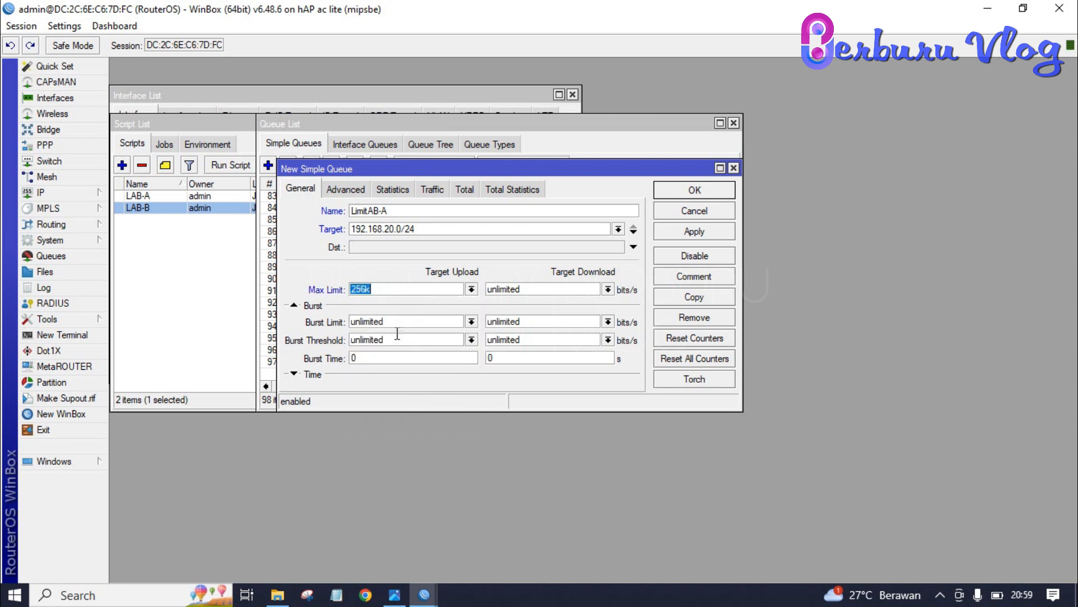
{"action": "left_click", "coordinate": [607, 288]}
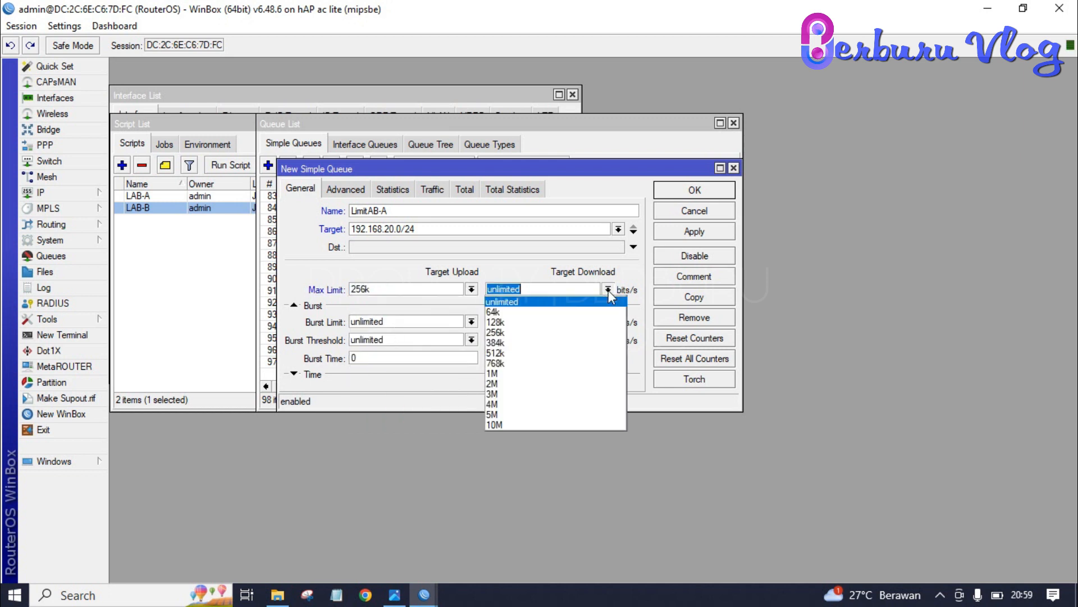
{"action": "left_click", "coordinate": [538, 353]}
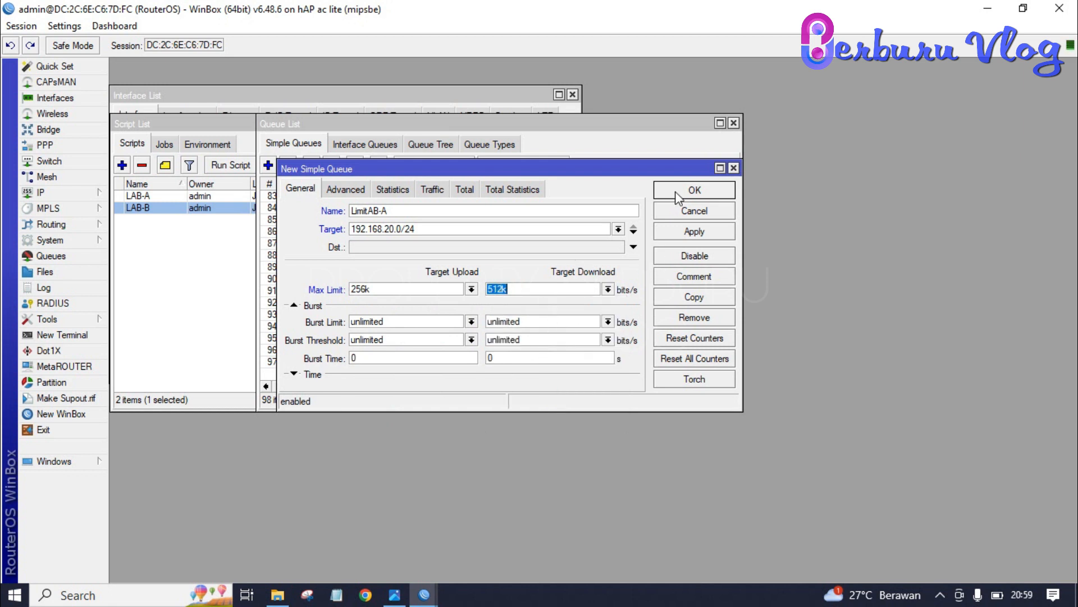
{"action": "left_click", "coordinate": [734, 168]}
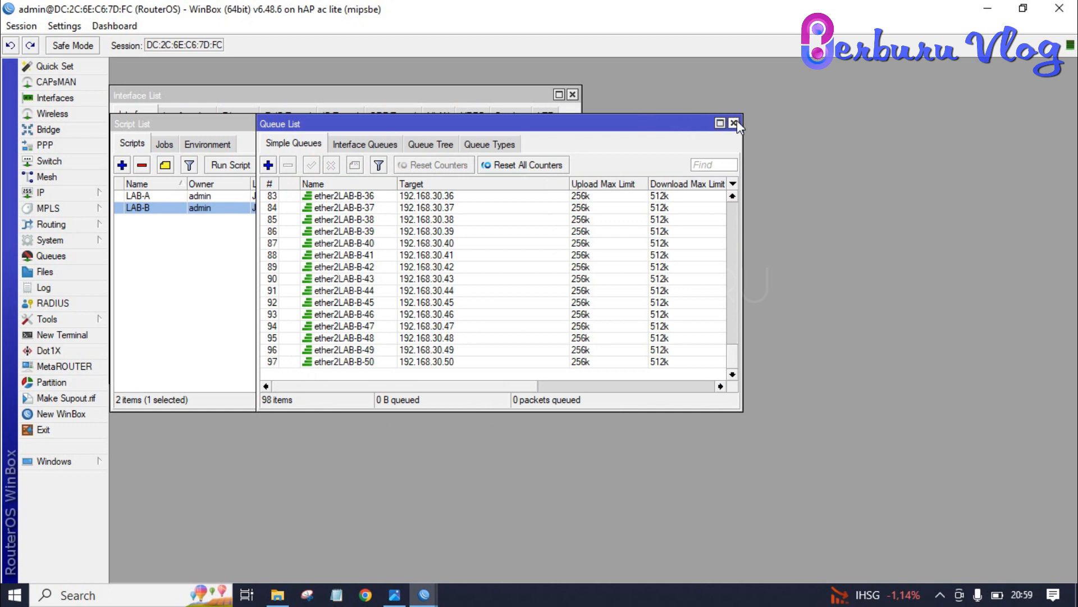
{"action": "left_click", "coordinate": [351, 253]}
Step: Step through the LAB-B and LAB-A queue entries, then close the queue list
{"action": "key", "text": "Down"}
{"action": "key", "text": "Down"}
{"action": "key", "text": "Down"}
{"action": "key", "text": "Down"}
{"action": "key", "text": "Down"}
{"action": "key", "text": "Down"}
{"action": "key", "text": "Down"}
{"action": "key", "text": "Down"}
{"action": "key", "text": "Down"}
{"action": "key", "text": "Up"}
{"action": "key", "text": "Up"}
{"action": "key", "text": "Up"}
{"action": "key", "text": "Up"}
{"action": "key", "text": "Up"}
{"action": "key", "text": "Up"}
{"action": "key", "text": "Up"}
{"action": "key", "text": "Up"}
{"action": "key", "text": "Up"}
{"action": "key", "text": "Up"}
{"action": "key", "text": "Up"}
{"action": "key", "text": "Up"}
{"action": "key", "text": "Up"}
{"action": "key", "text": "Up"}
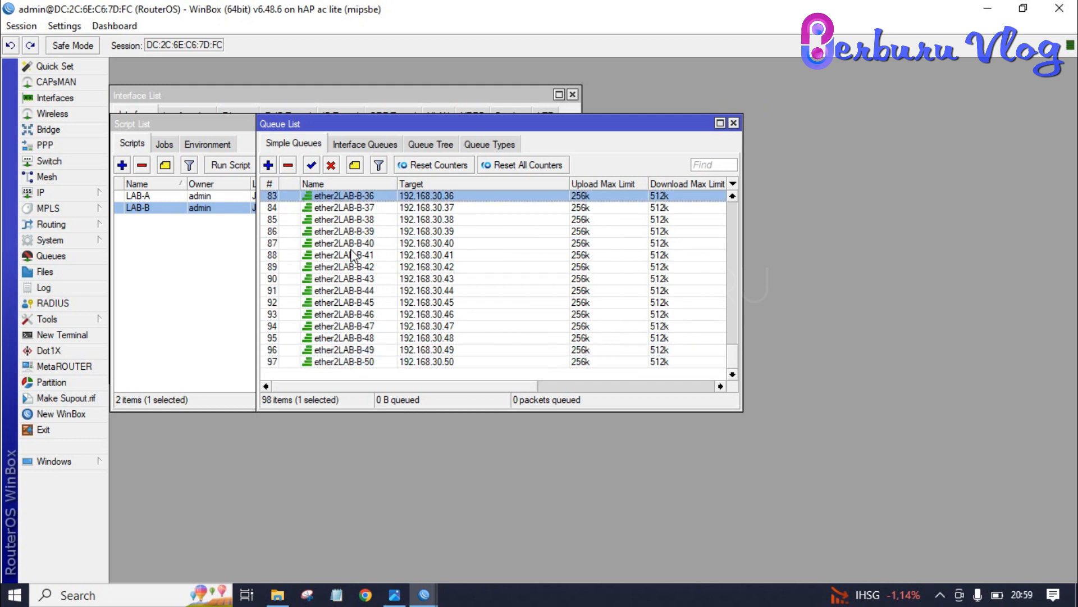
{"action": "key", "text": "Up"}
{"action": "key", "text": "Up"}
{"action": "key", "text": "Up"}
{"action": "key", "text": "Up"}
{"action": "key", "text": "Up"}
{"action": "key", "text": "Up"}
{"action": "key", "text": "Up"}
{"action": "key", "text": "Up"}
{"action": "key", "text": "Up"}
{"action": "key", "text": "Up"}
{"action": "key", "text": "Up"}
{"action": "key", "text": "Up"}
{"action": "key", "text": "Up"}
{"action": "key", "text": "Up"}
{"action": "key", "text": "Up"}
{"action": "key", "text": "Up"}
{"action": "key", "text": "Up"}
{"action": "key", "text": "Up"}
{"action": "key", "text": "Up"}
{"action": "key", "text": "Up"}
{"action": "key", "text": "Up"}
{"action": "key", "text": "Up"}
{"action": "key", "text": "Up"}
{"action": "key", "text": "Up"}
{"action": "key", "text": "Up"}
{"action": "key", "text": "Up"}
{"action": "key", "text": "Up"}
{"action": "key", "text": "Up"}
{"action": "key", "text": "Up"}
{"action": "key", "text": "Up"}
{"action": "key", "text": "Up"}
{"action": "key", "text": "Up"}
{"action": "key", "text": "Up"}
{"action": "key", "text": "Up"}
{"action": "key", "text": "Up"}
{"action": "key", "text": "Up"}
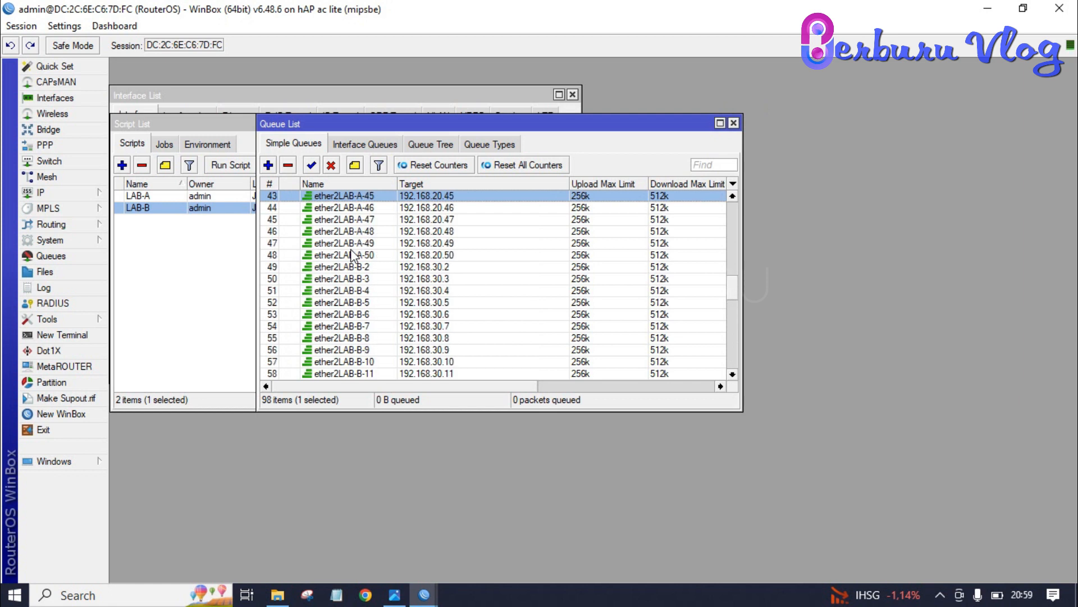
{"action": "key", "text": "Up"}
{"action": "key", "text": "Down"}
{"action": "key", "text": "Down"}
{"action": "key", "text": "Down"}
{"action": "key", "text": "Down"}
{"action": "key", "text": "Down"}
{"action": "key", "text": "Down"}
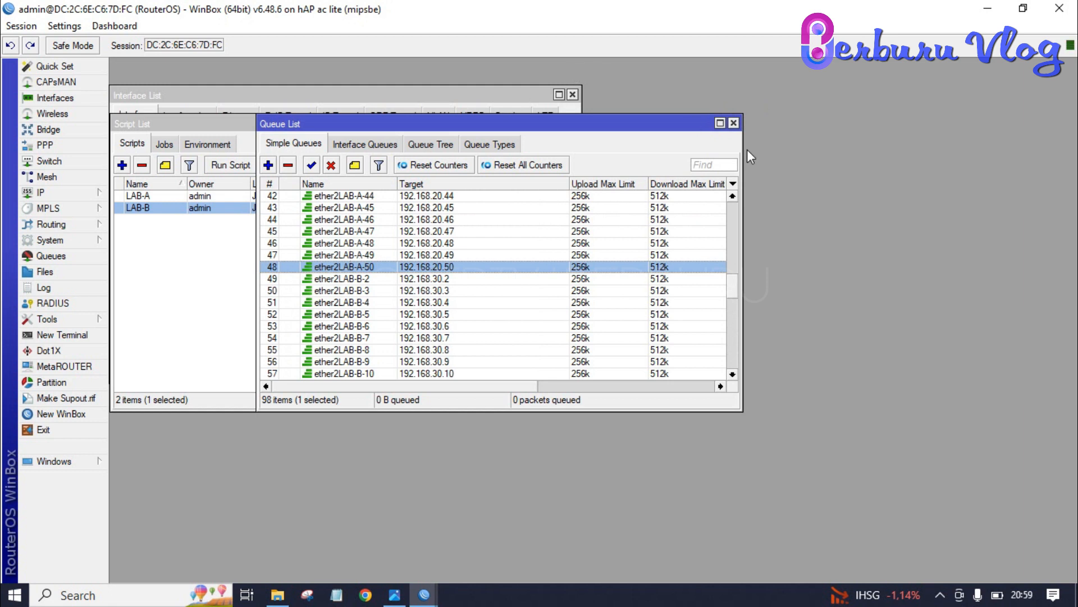
{"action": "left_click", "coordinate": [731, 122]}
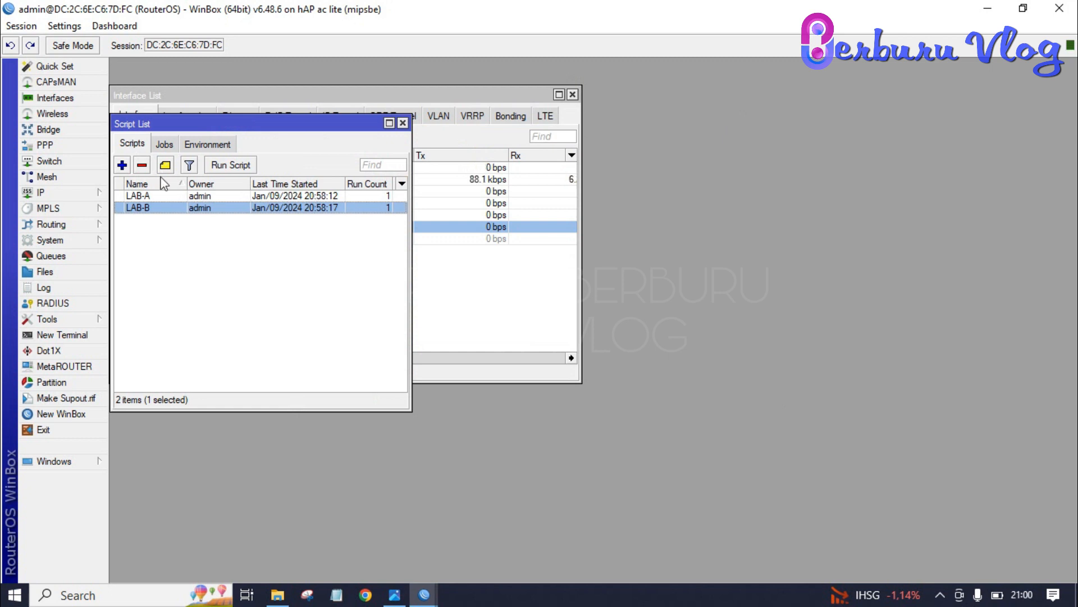
Step: Run Hotspot Setup on wlan1 with address 192.168.40.1/24 and a pool ending at 192.168.40.100
{"action": "left_click", "coordinate": [64, 194]}
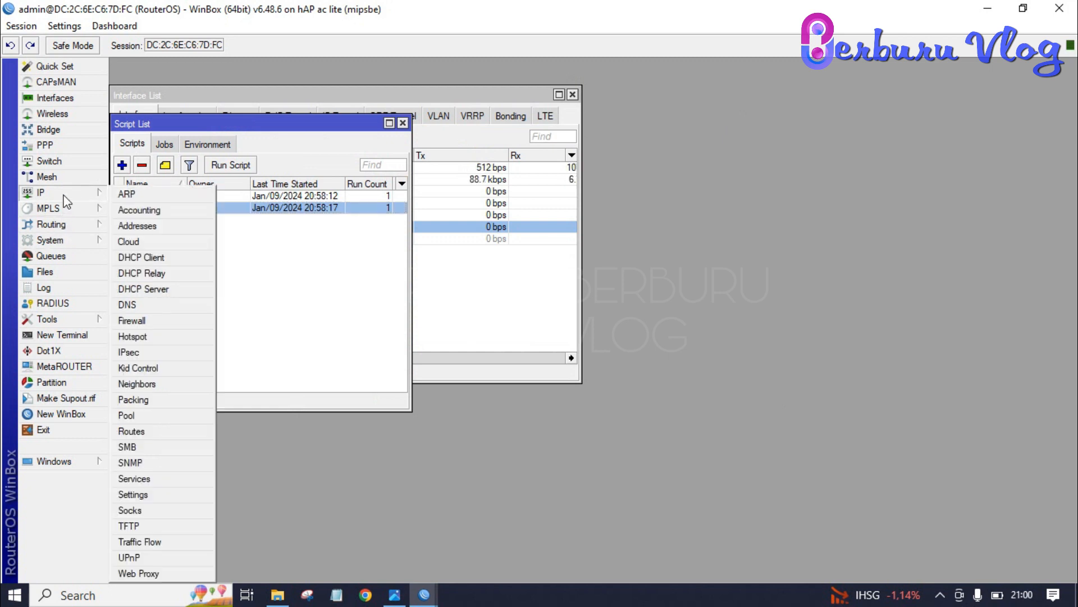
{"action": "left_click", "coordinate": [164, 339]}
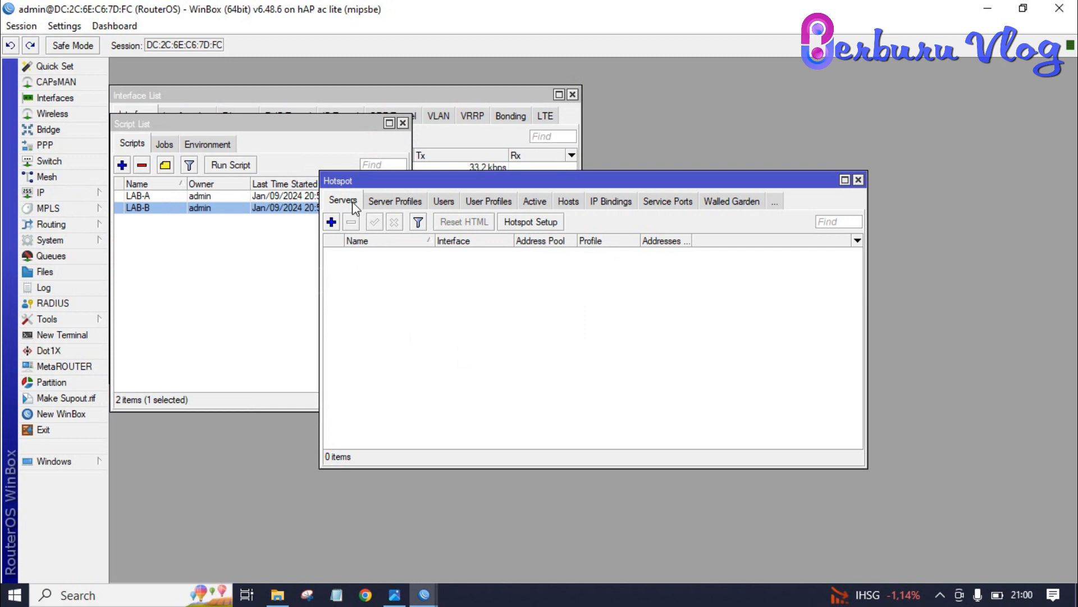
{"action": "left_click", "coordinate": [551, 223]}
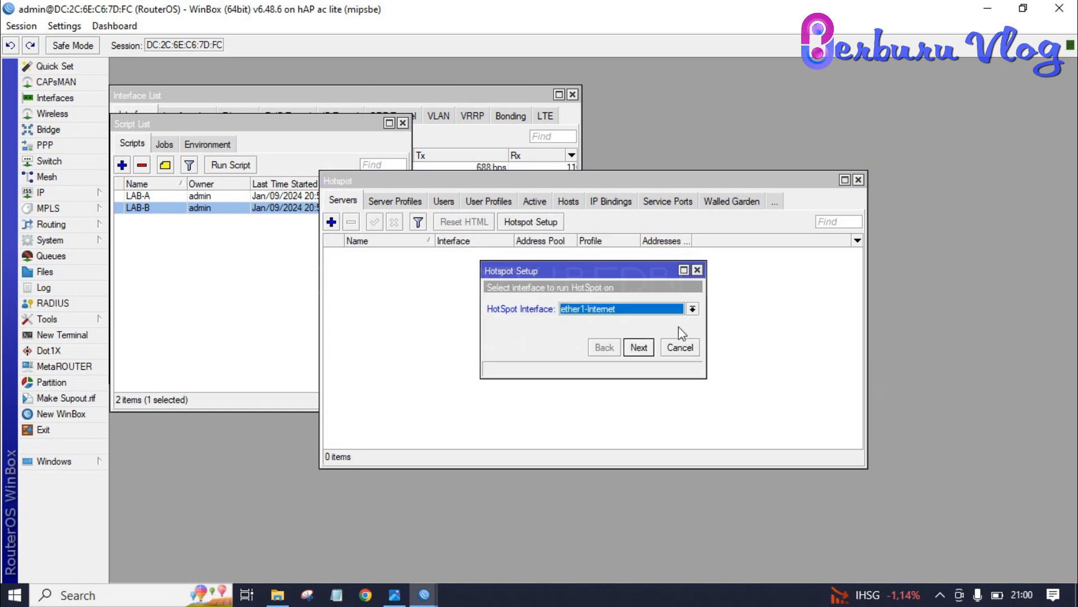
{"action": "left_click", "coordinate": [691, 308]}
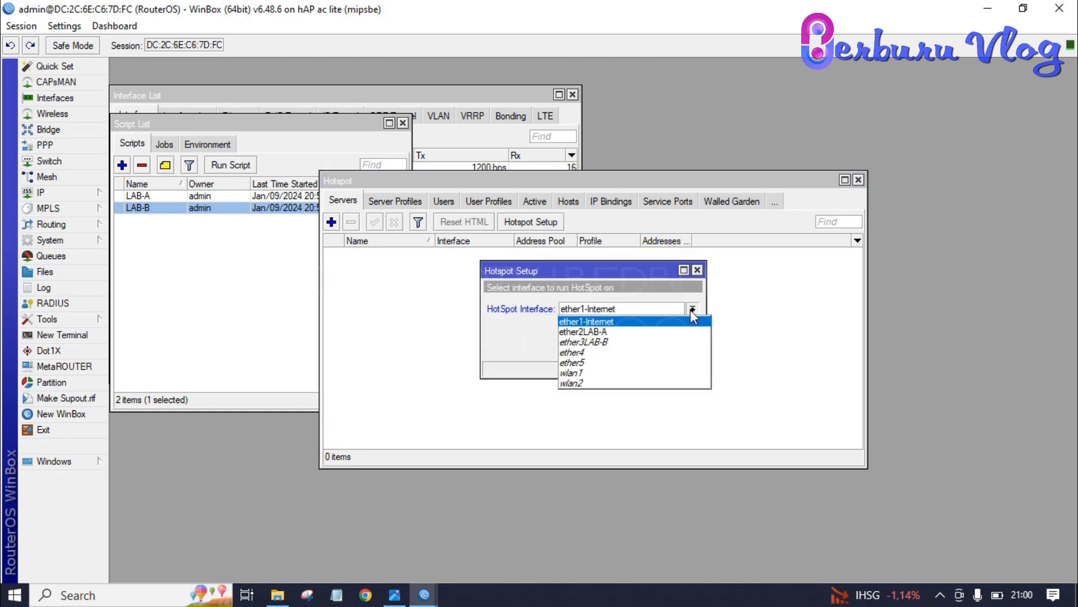
{"action": "left_click", "coordinate": [617, 374]}
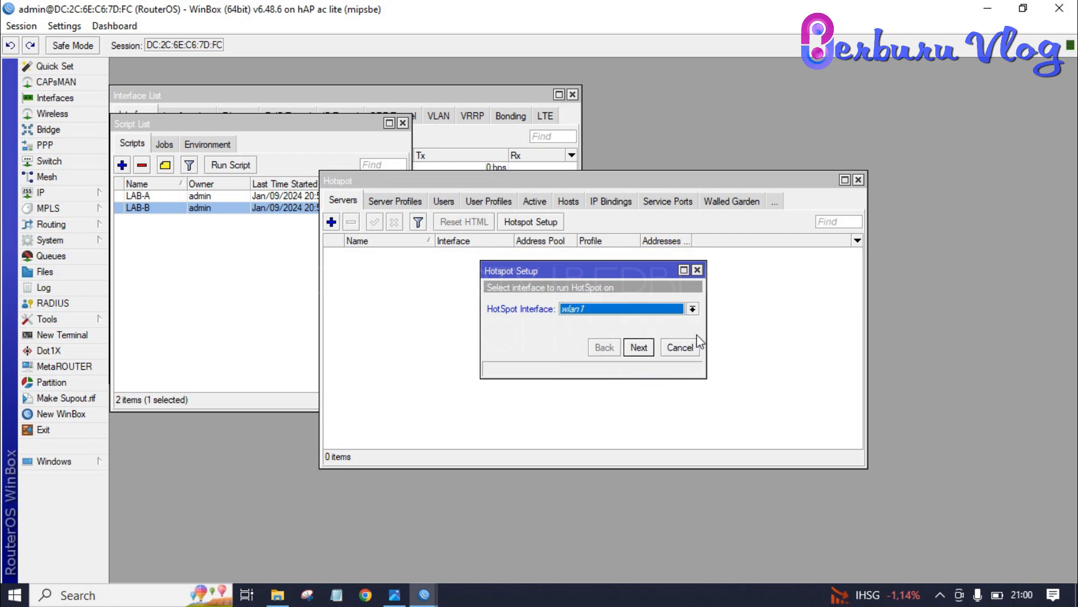
{"action": "left_click", "coordinate": [639, 349]}
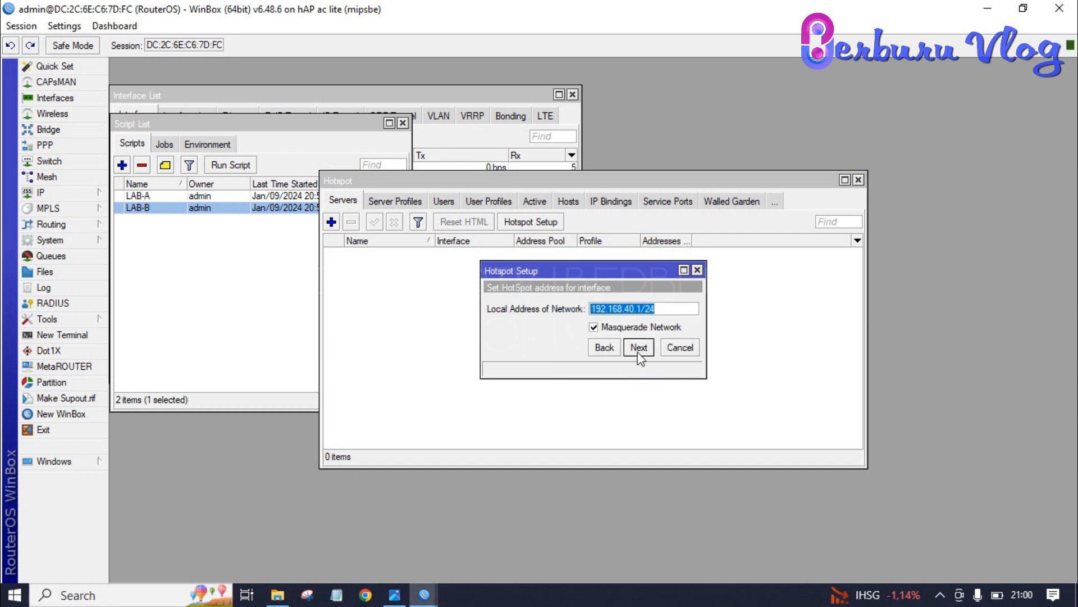
{"action": "left_click", "coordinate": [639, 348]}
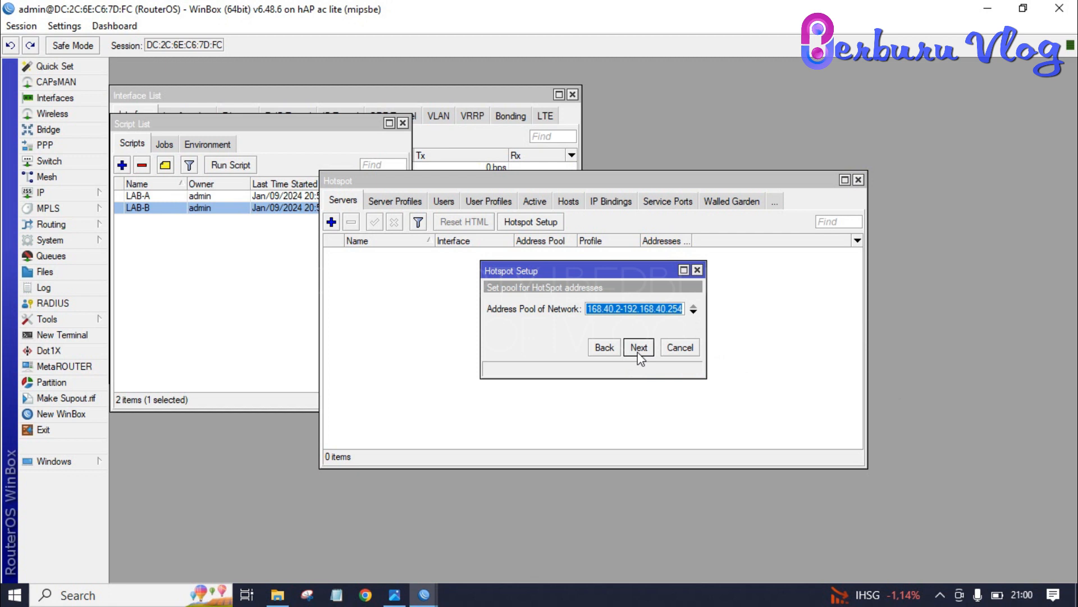
{"action": "left_click", "coordinate": [638, 352]}
{"action": "key", "text": "BackSpace"}
{"action": "key", "text": "BackSpace"}
{"action": "key", "text": "BackSpace"}
{"action": "type", "text": "100"}
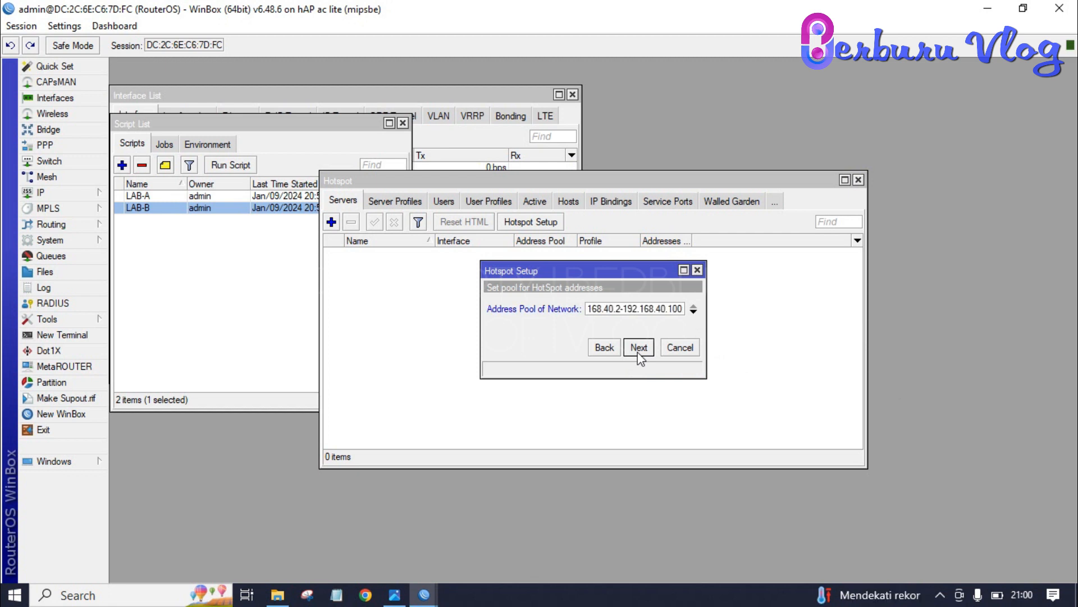
{"action": "left_click", "coordinate": [639, 353]}
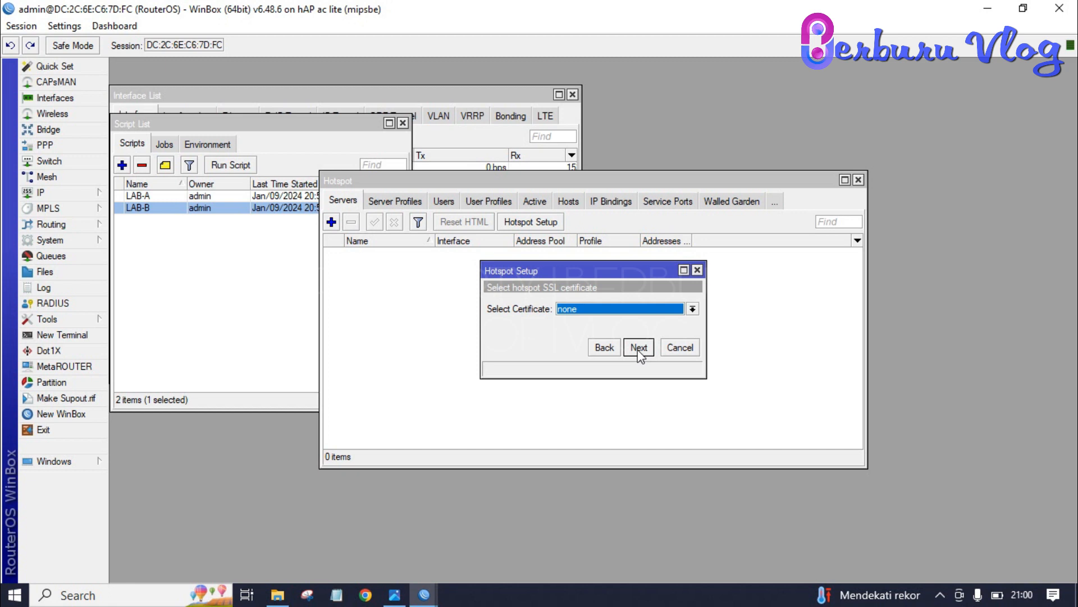
{"action": "left_click", "coordinate": [639, 348]}
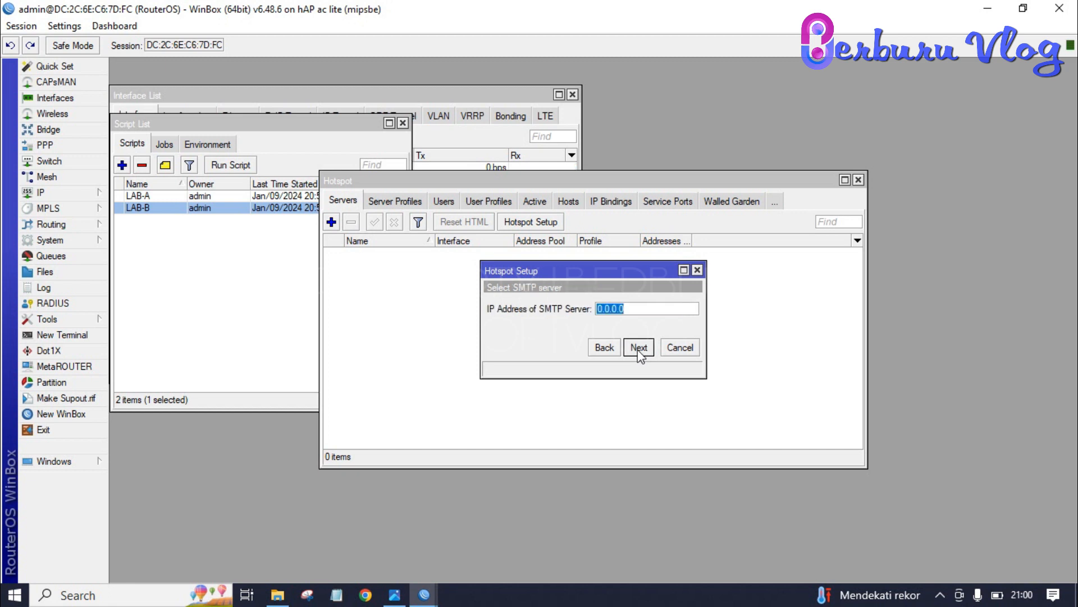
{"action": "left_click", "coordinate": [638, 349]}
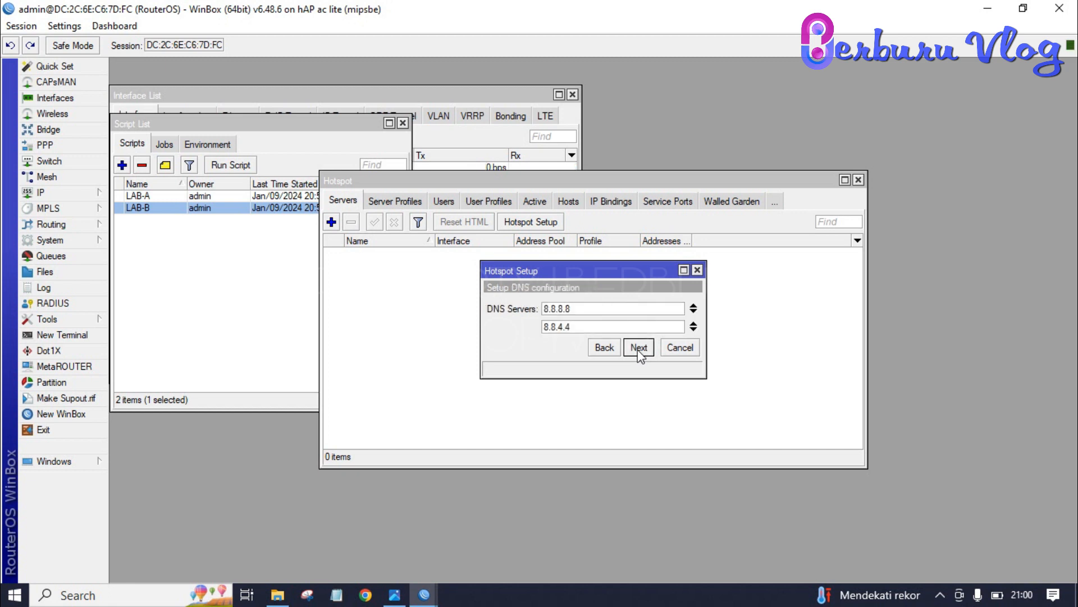
{"action": "left_click", "coordinate": [639, 348]}
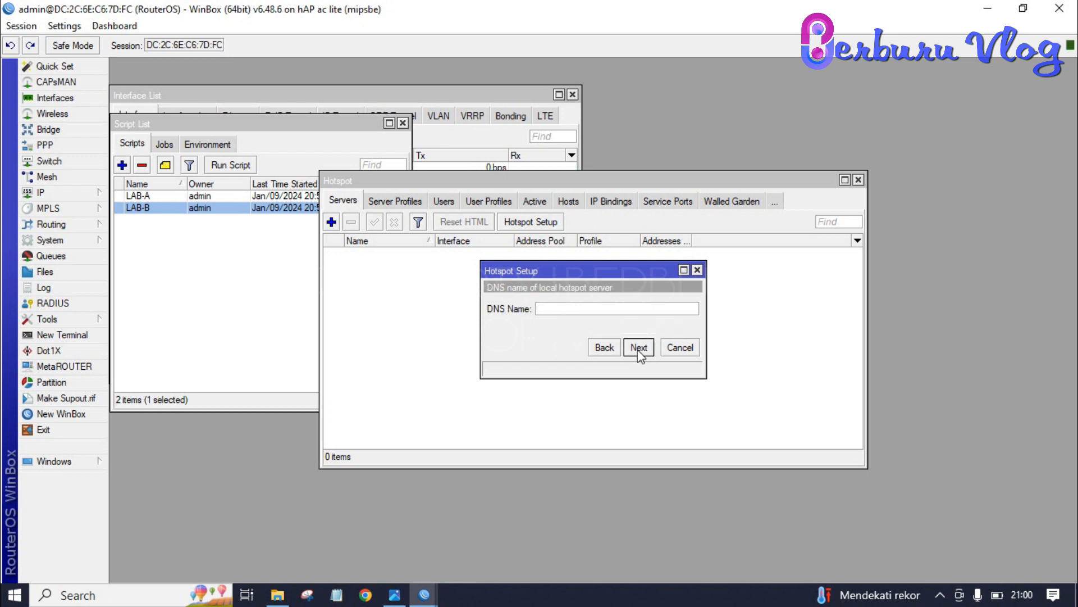
{"action": "type", "text": "www.smkna.sch.id"}
{"action": "left_click", "coordinate": [638, 347]}
{"action": "left_click", "coordinate": [633, 328]}
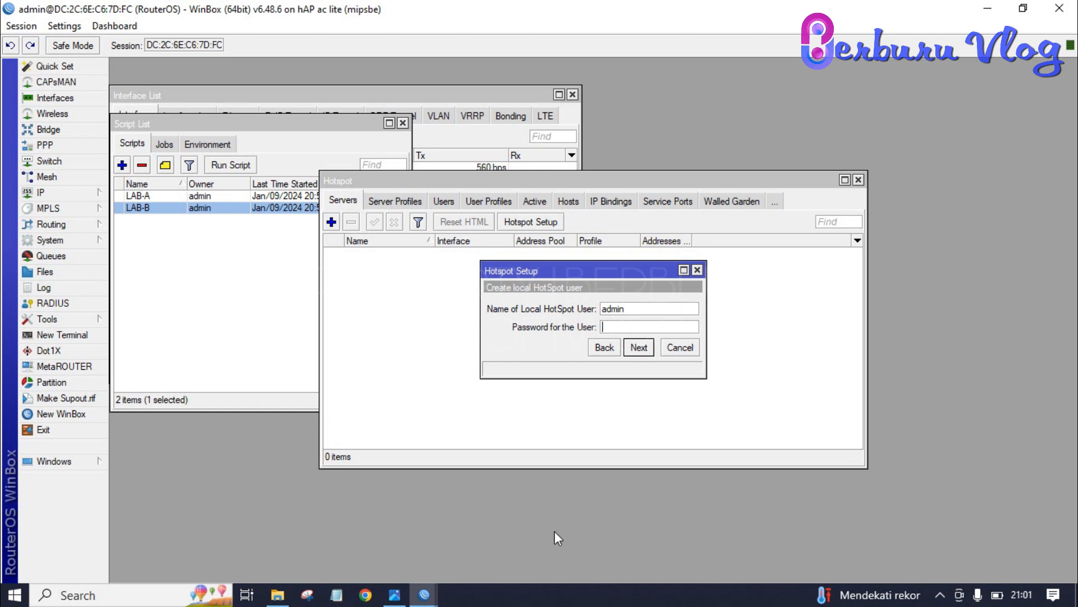
{"action": "type", "text": "123456"}
{"action": "left_click", "coordinate": [639, 348]}
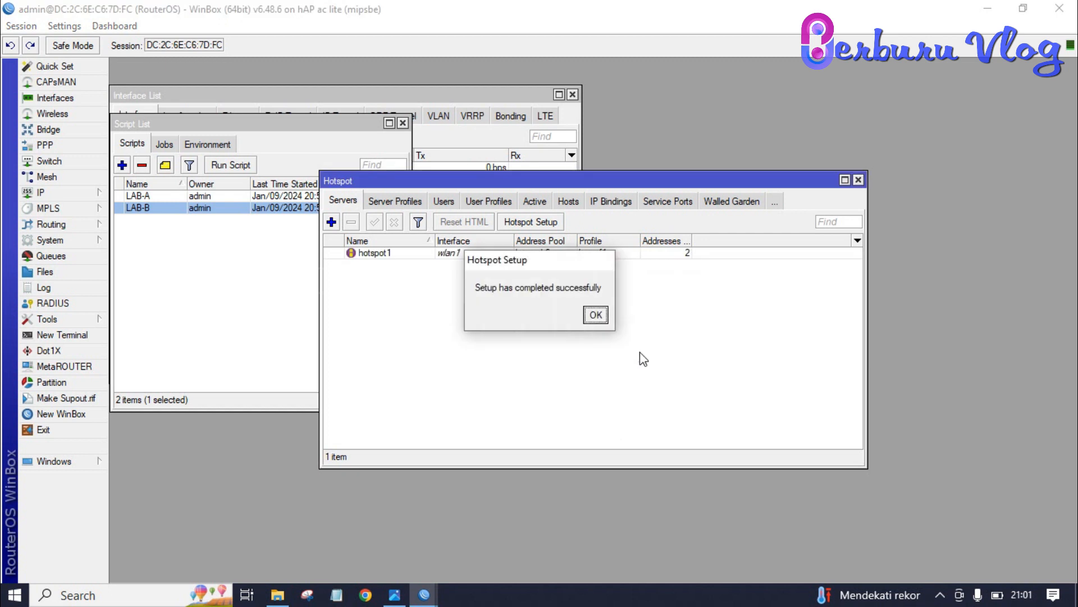
Step: Dismiss the setup-complete message and reopen Hotspot on the User Profiles tab
{"action": "left_click", "coordinate": [597, 316]}
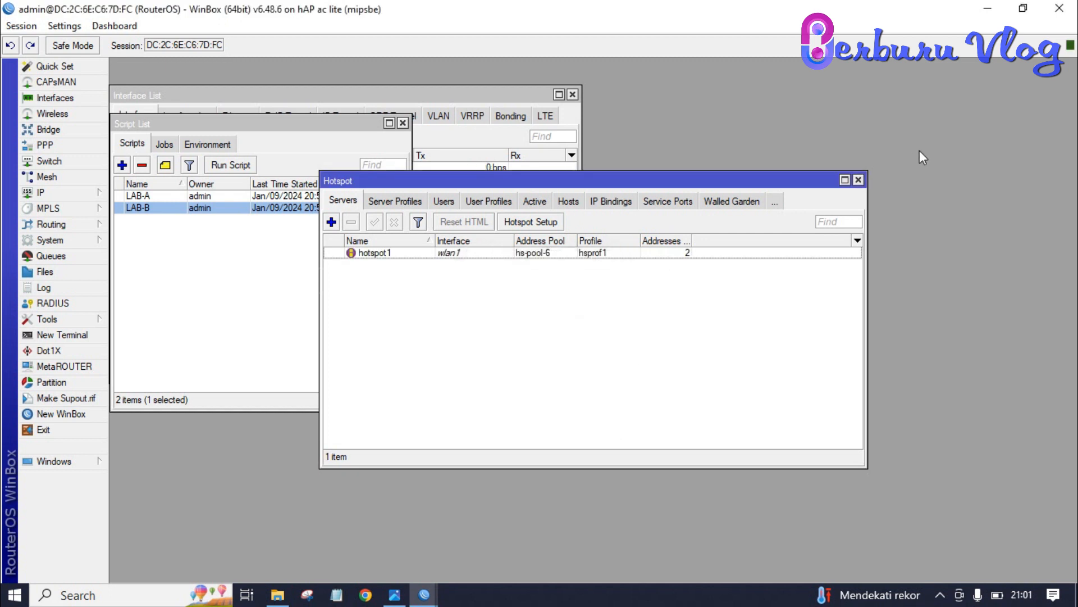
{"action": "left_click", "coordinate": [862, 179]}
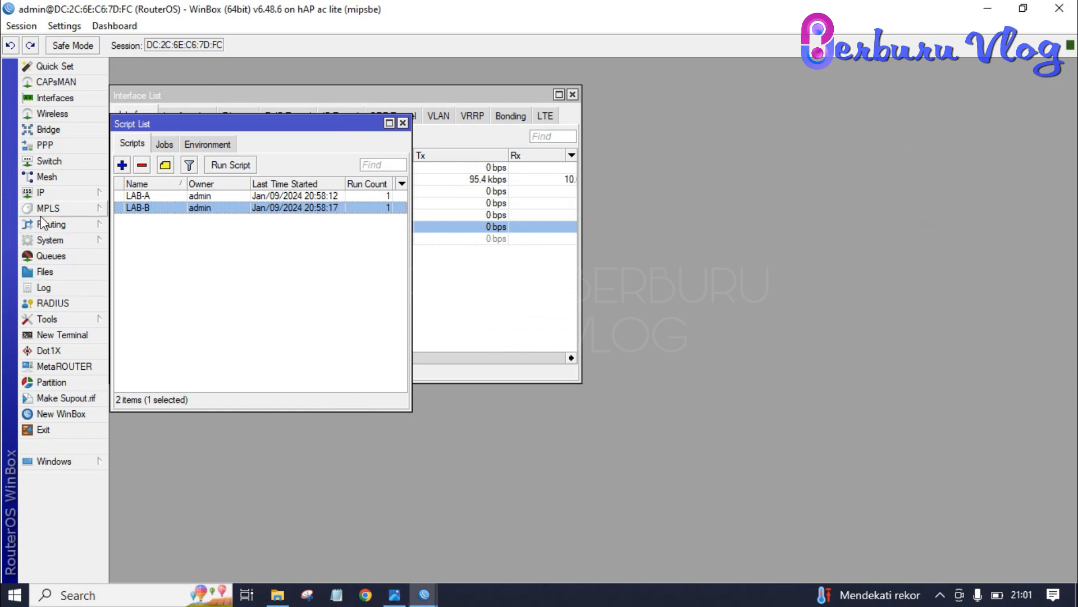
{"action": "left_click", "coordinate": [51, 196]}
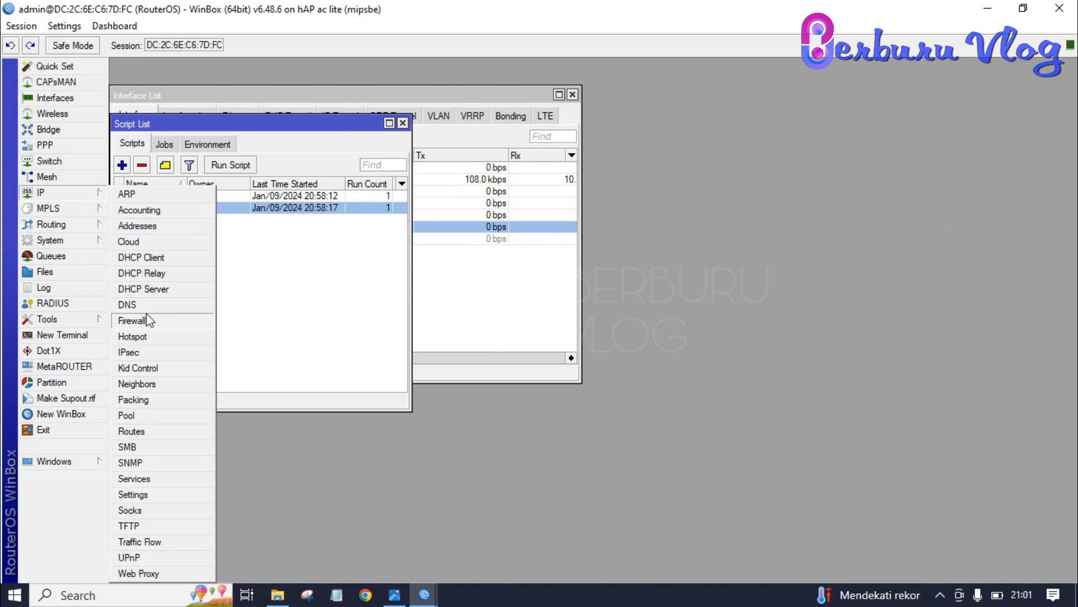
{"action": "left_click", "coordinate": [154, 336]}
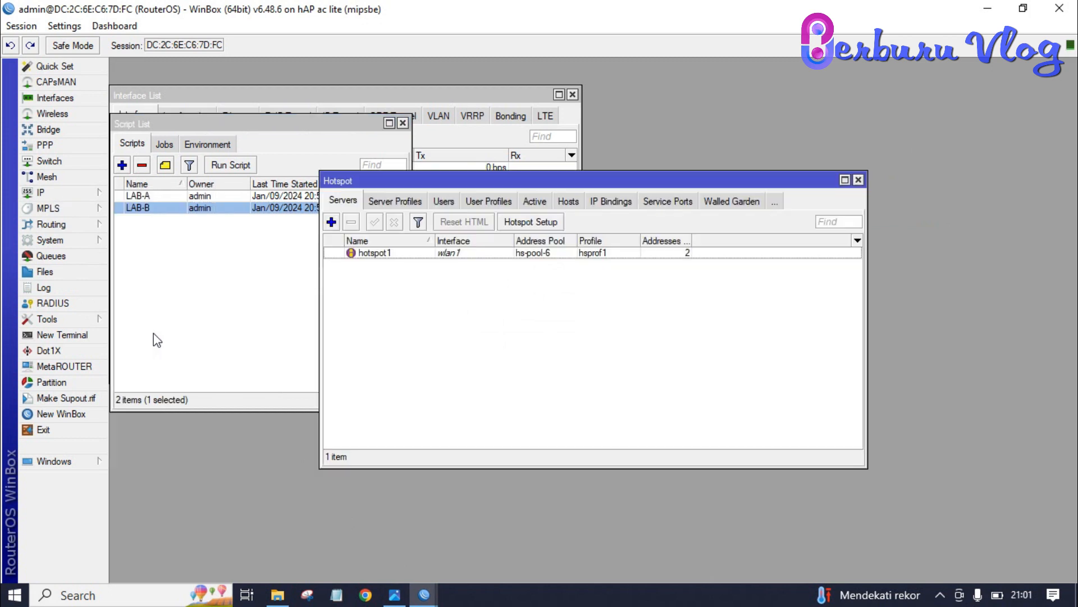
{"action": "left_click", "coordinate": [542, 200]}
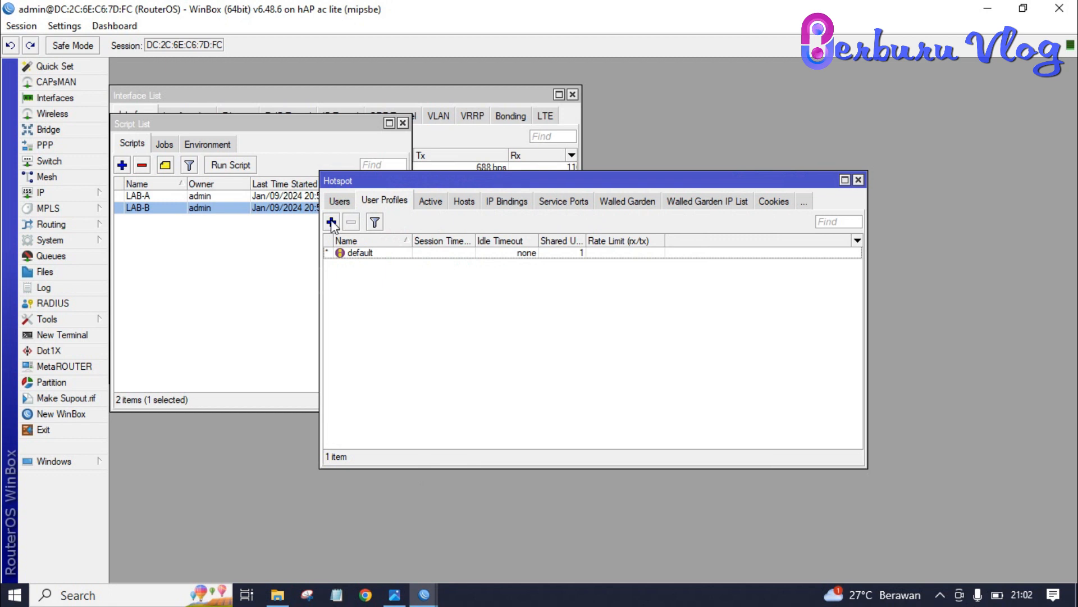
Step: Add hotspot user profile Limit-Guru with a 512k/1M rate limit
{"action": "left_click", "coordinate": [331, 222]}
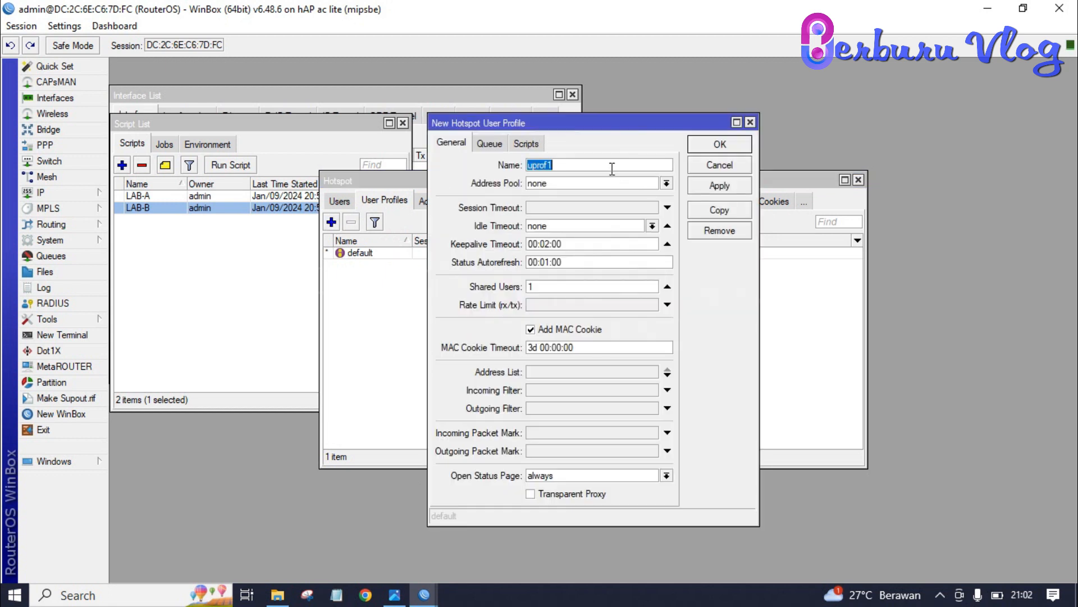
{"action": "type", "text": "Limit-Guru"}
{"action": "left_click", "coordinate": [607, 305]}
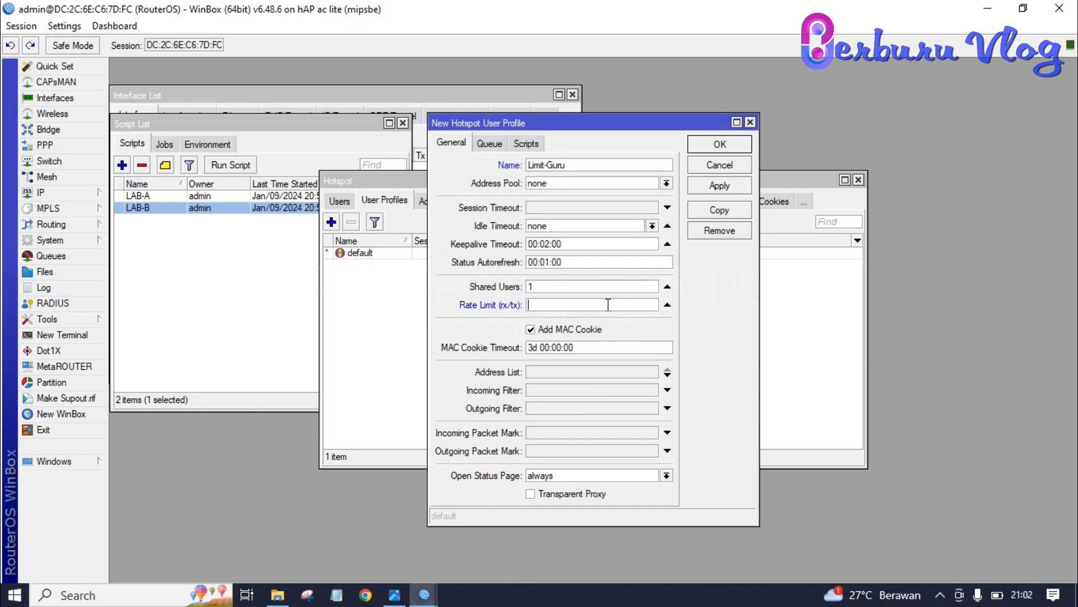
{"action": "type", "text": "512k/1M"}
{"action": "left_click", "coordinate": [712, 186]}
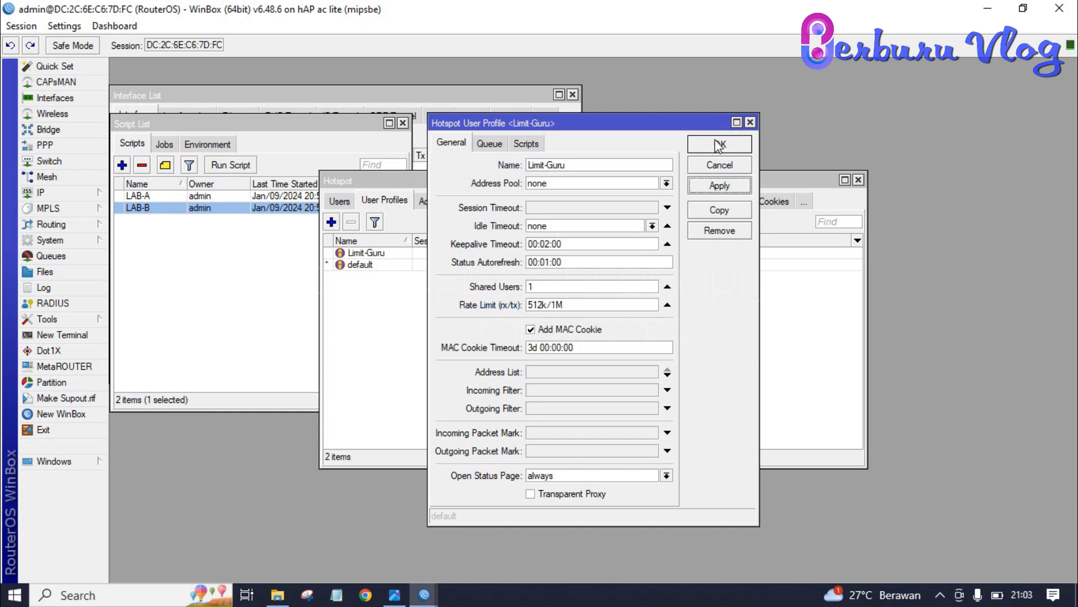
{"action": "left_click", "coordinate": [719, 144]}
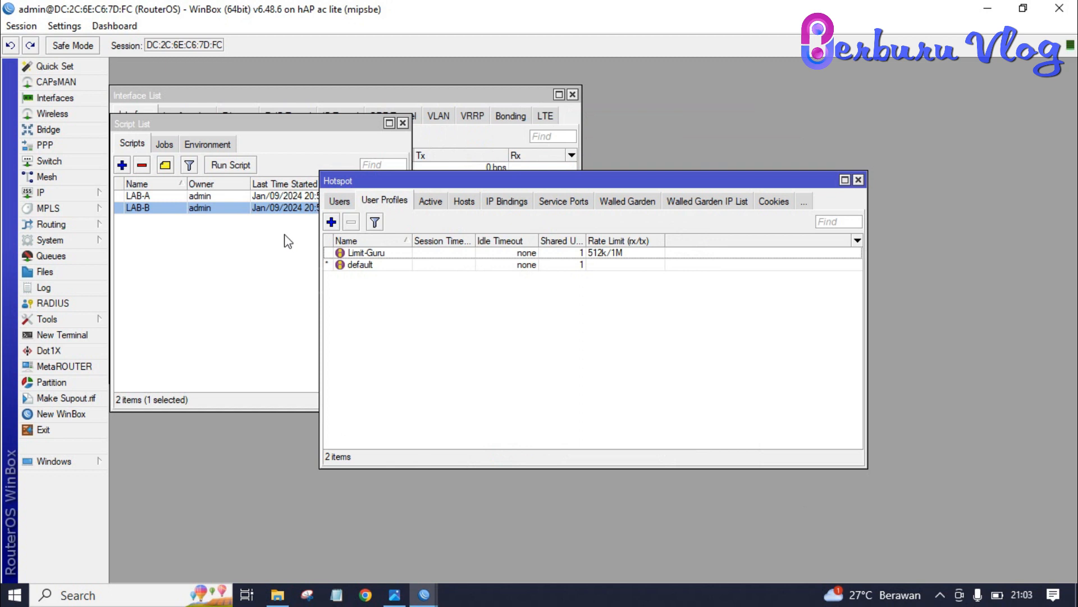
{"action": "left_click", "coordinate": [331, 222]}
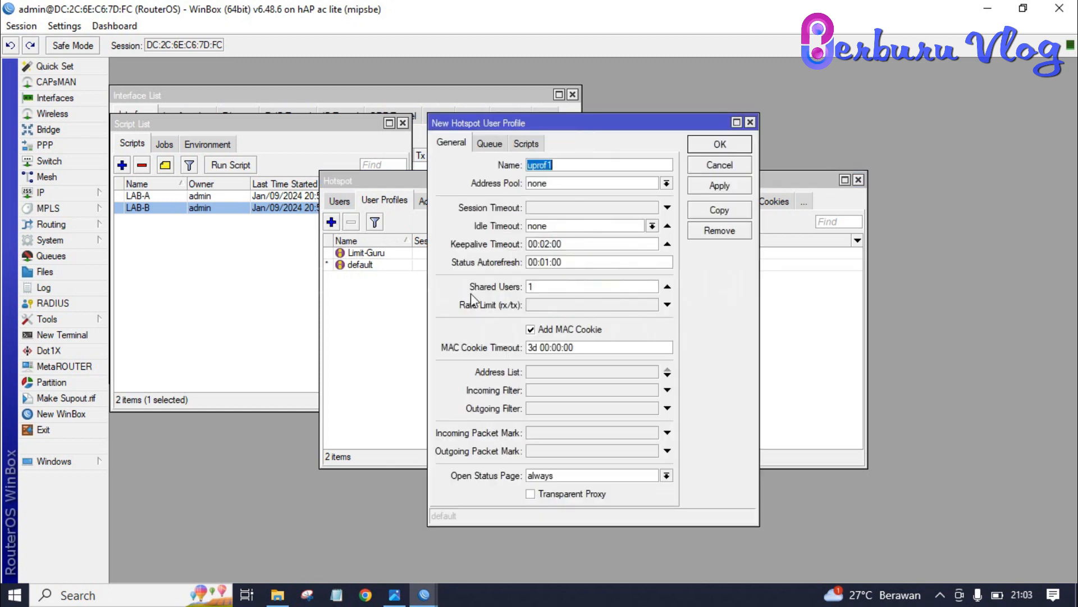
Step: Create profile Limit-Siswa with 25 shared users and a 512k/512k rate limit
{"action": "type", "text": "Limit-Siswa"}
{"action": "left_click", "coordinate": [553, 288]}
{"action": "key", "text": "BackSpace"}
{"action": "type", "text": "25"}
{"action": "left_click", "coordinate": [551, 306]}
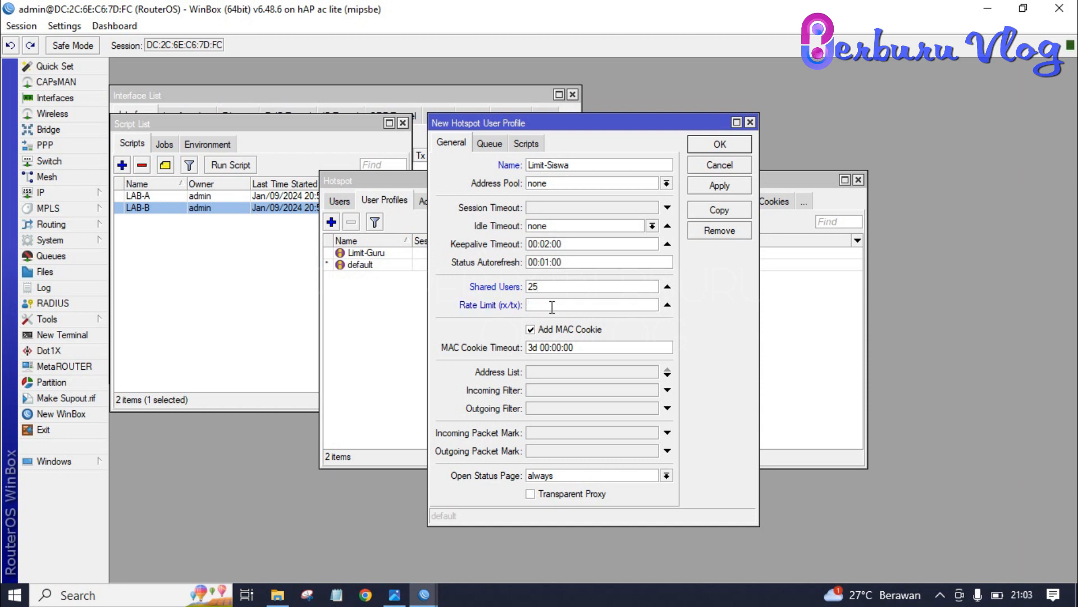
{"action": "type", "text": "512k/512k"}
{"action": "left_click", "coordinate": [729, 144]}
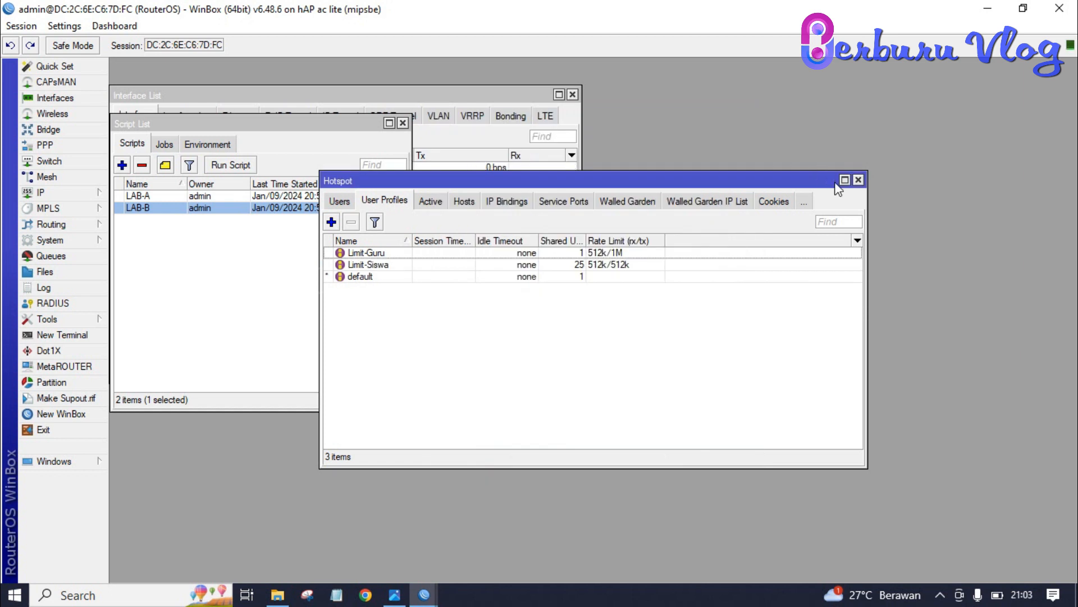
Step: Reopen IP > Hotspot, show the Users list and start a new hotspot user
{"action": "left_click", "coordinate": [858, 181]}
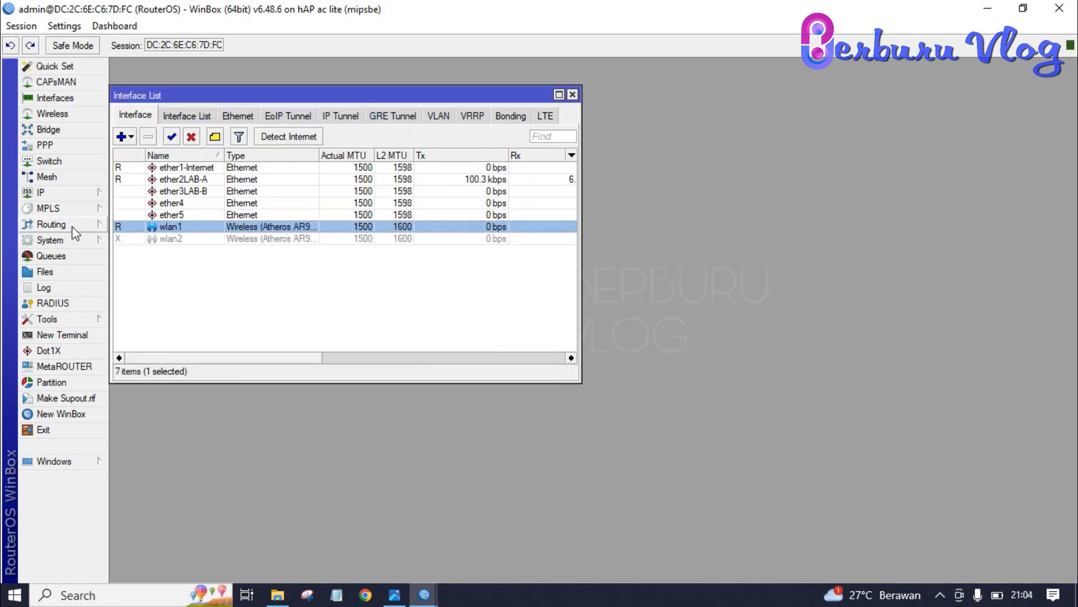
{"action": "left_click", "coordinate": [70, 192]}
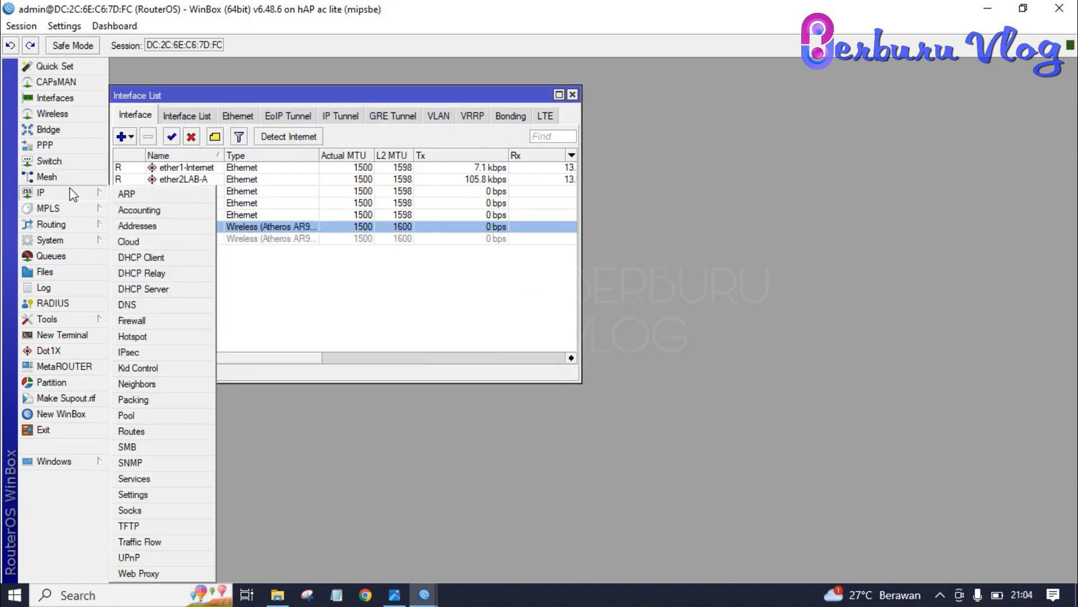
{"action": "left_click", "coordinate": [156, 340]}
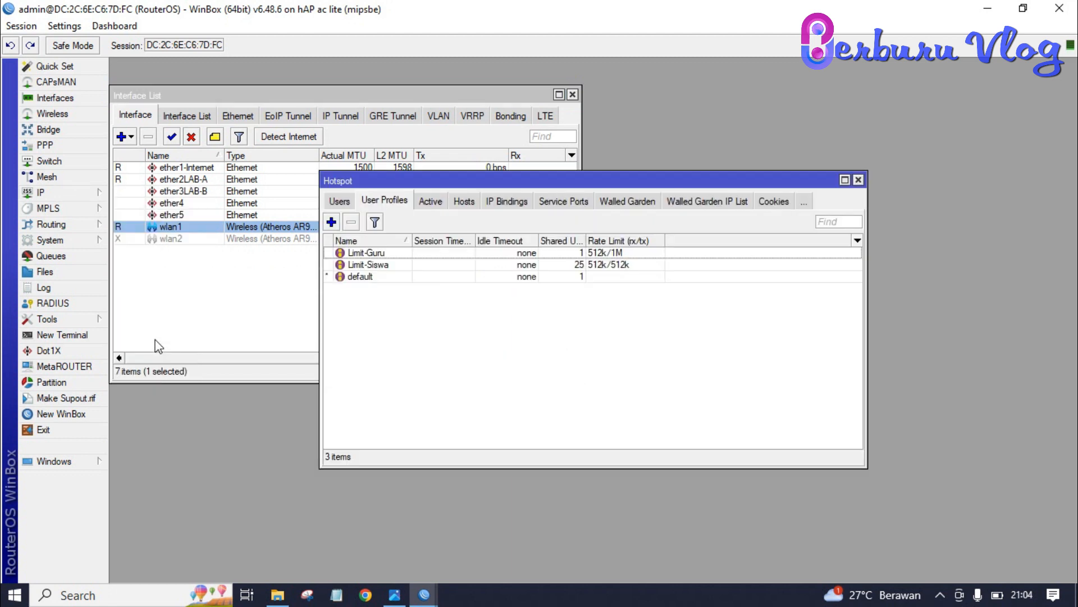
{"action": "left_click", "coordinate": [344, 200]}
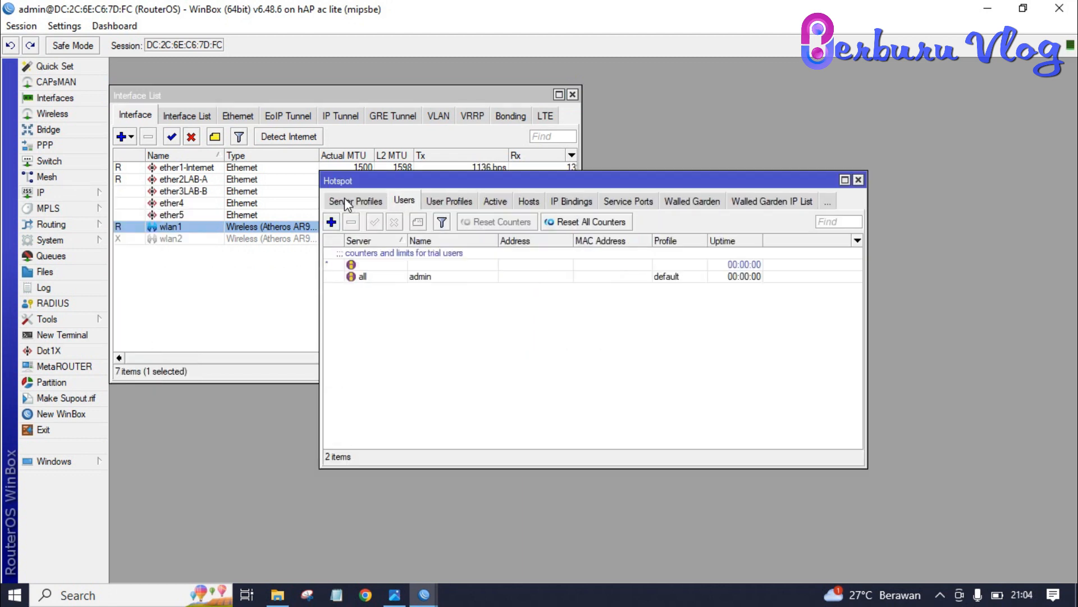
{"action": "left_click", "coordinate": [332, 223]}
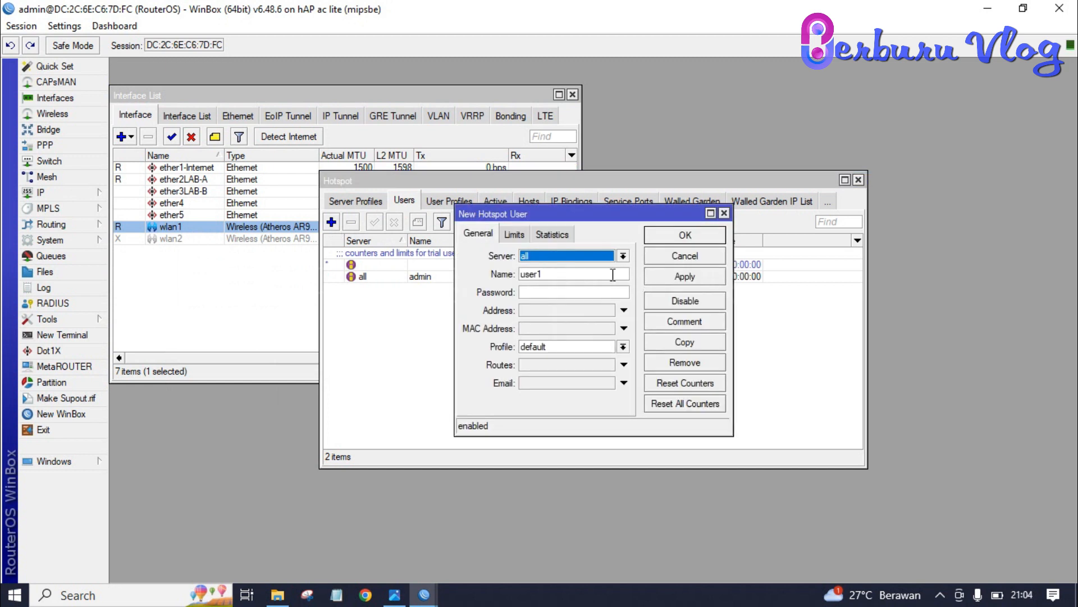
Step: Enter the teacher's user name and assign the Limit-Guru profile
{"action": "left_click", "coordinate": [609, 272]}
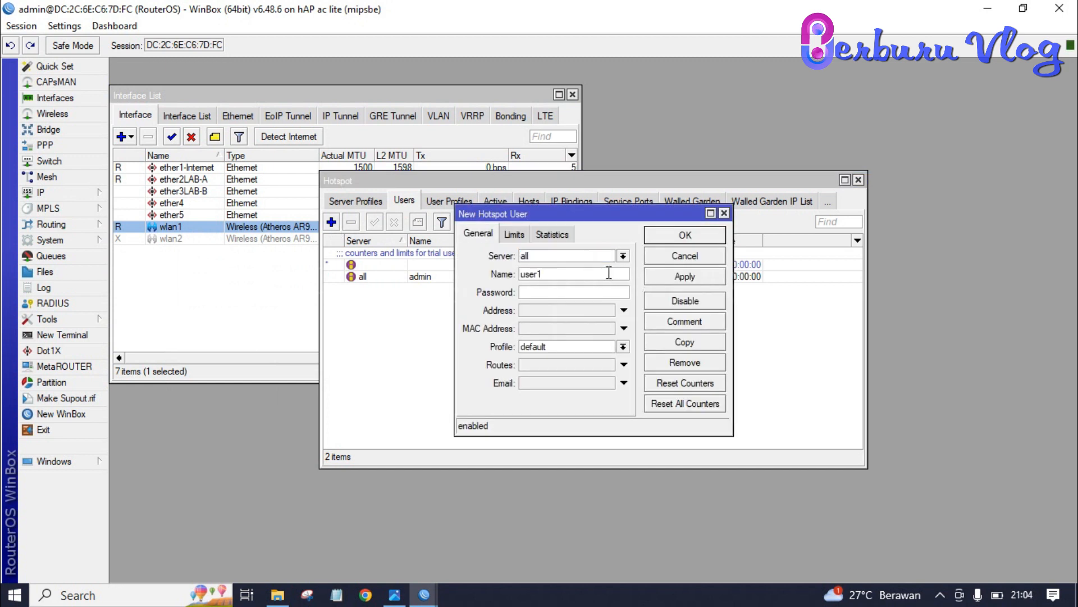
{"action": "key", "text": "BackSpace"}
{"action": "key", "text": "BackSpace"}
{"action": "key", "text": "BackSpace"}
{"action": "key", "text": "BackSpace"}
{"action": "key", "text": "BackSpace"}
{"action": "type", "text": "Deni"}
{"action": "type", "text": "*****"}
{"action": "type", "text": "*"}
{"action": "left_click", "coordinate": [624, 346]}
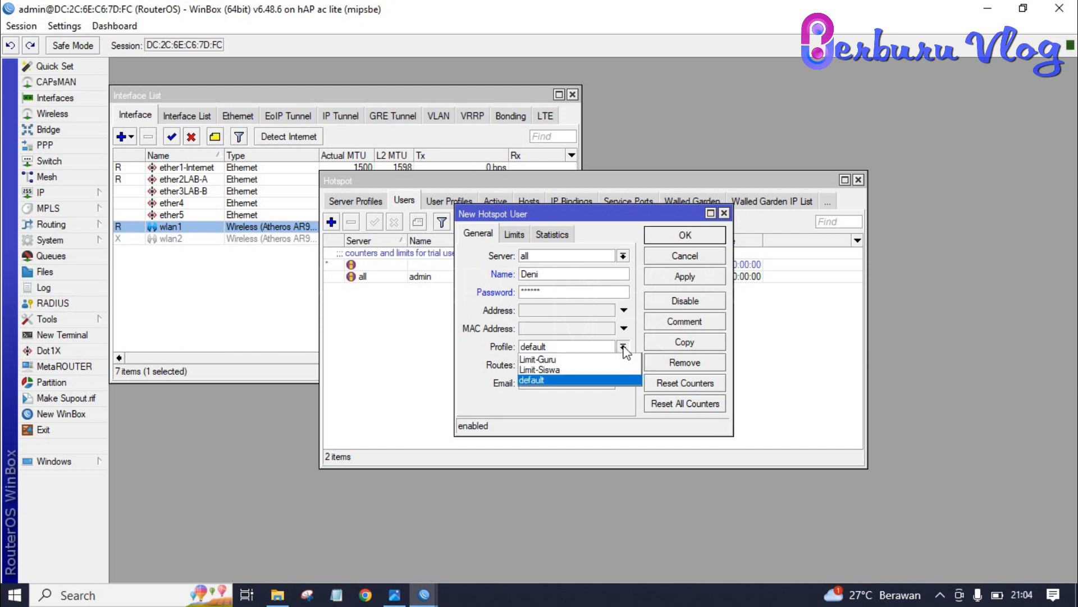
{"action": "left_click", "coordinate": [594, 358]}
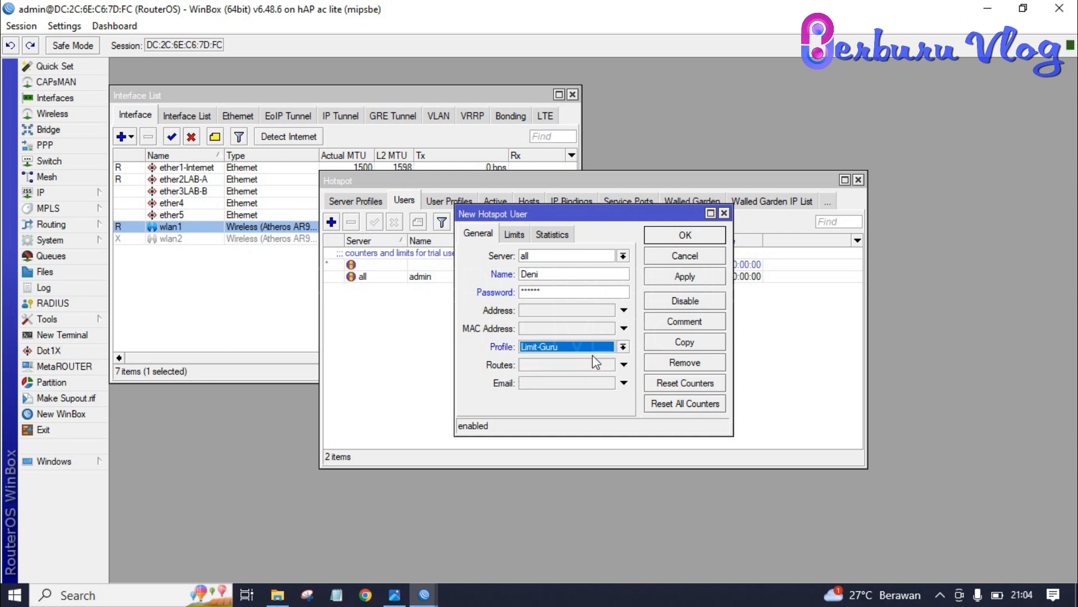
{"action": "left_click", "coordinate": [578, 293]}
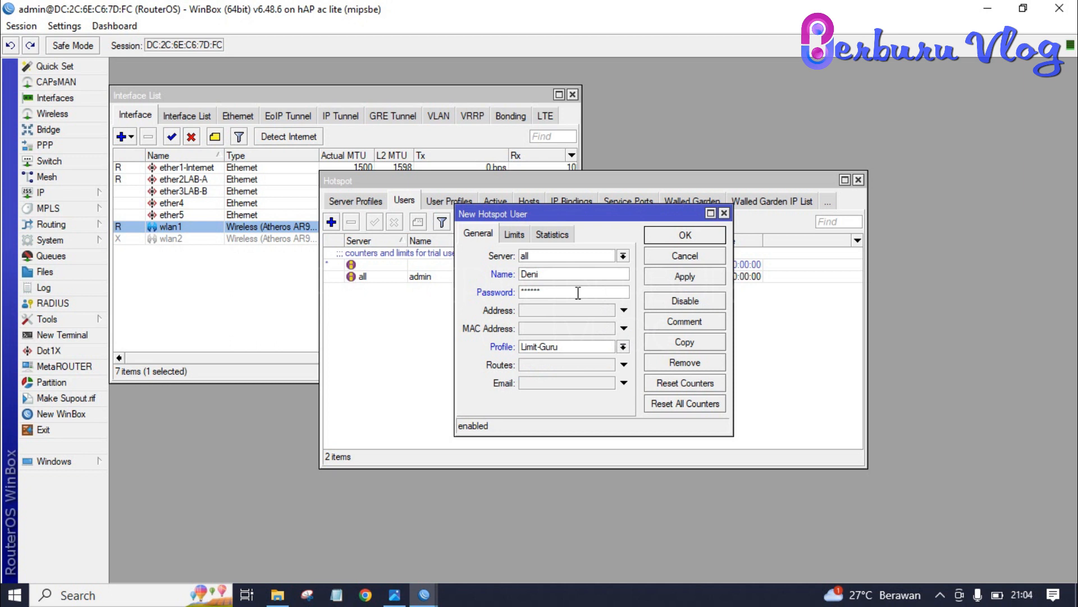
Step: Show passwords in plain text, save the teacher user, and start another new user
{"action": "left_click", "coordinate": [80, 31]}
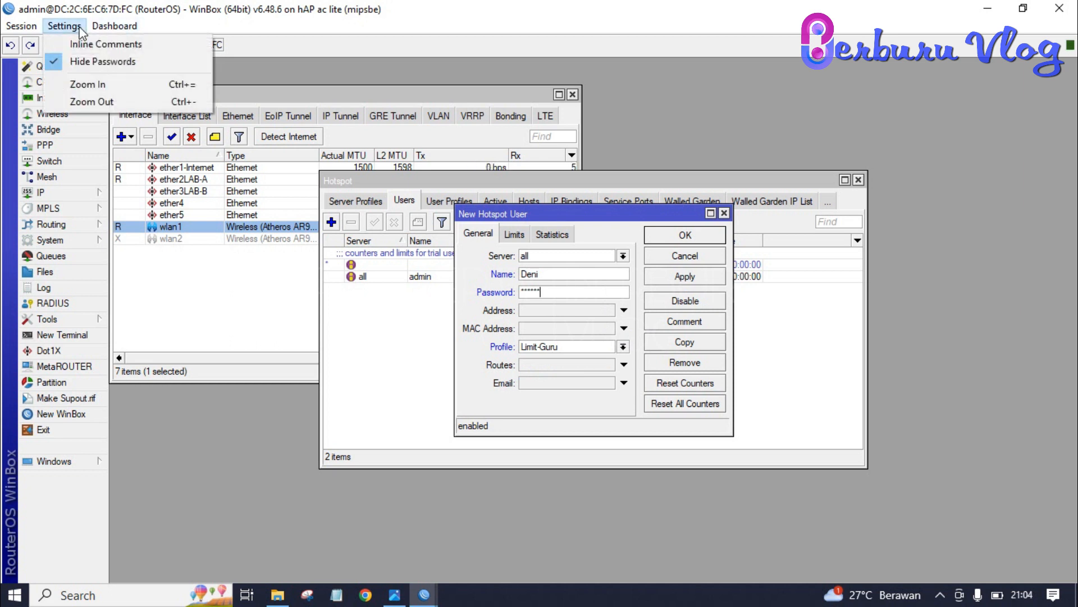
{"action": "left_click", "coordinate": [84, 62]}
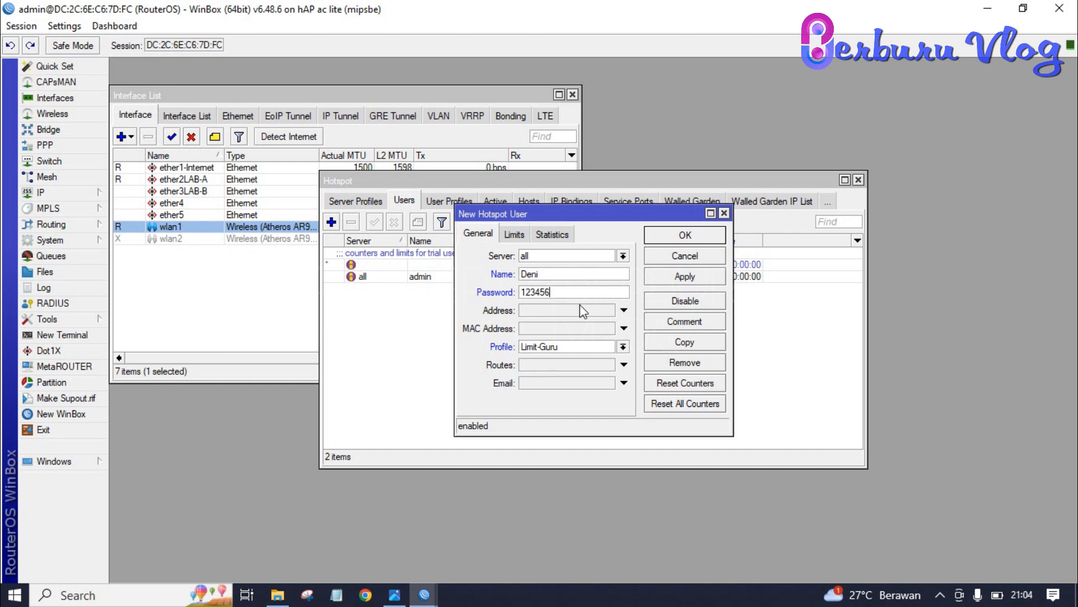
{"action": "left_click", "coordinate": [707, 275]}
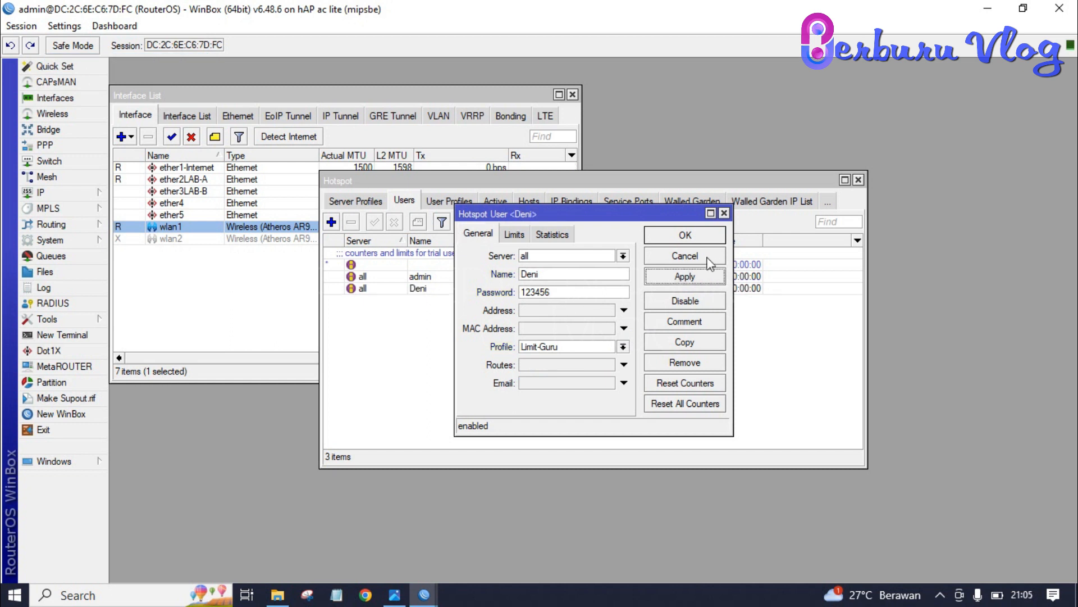
{"action": "left_click", "coordinate": [702, 239]}
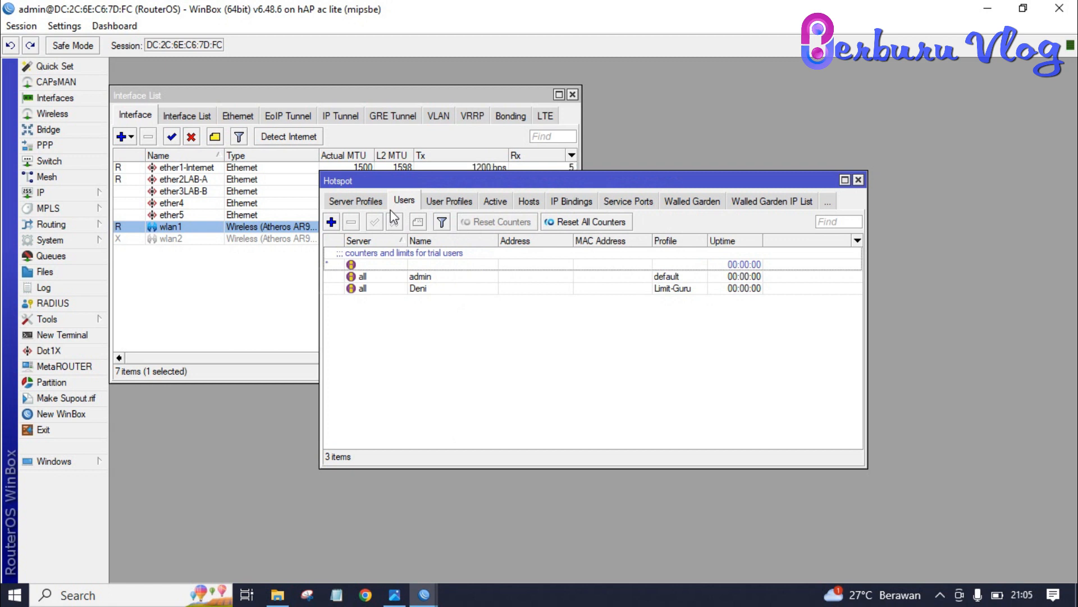
{"action": "left_click", "coordinate": [331, 223]}
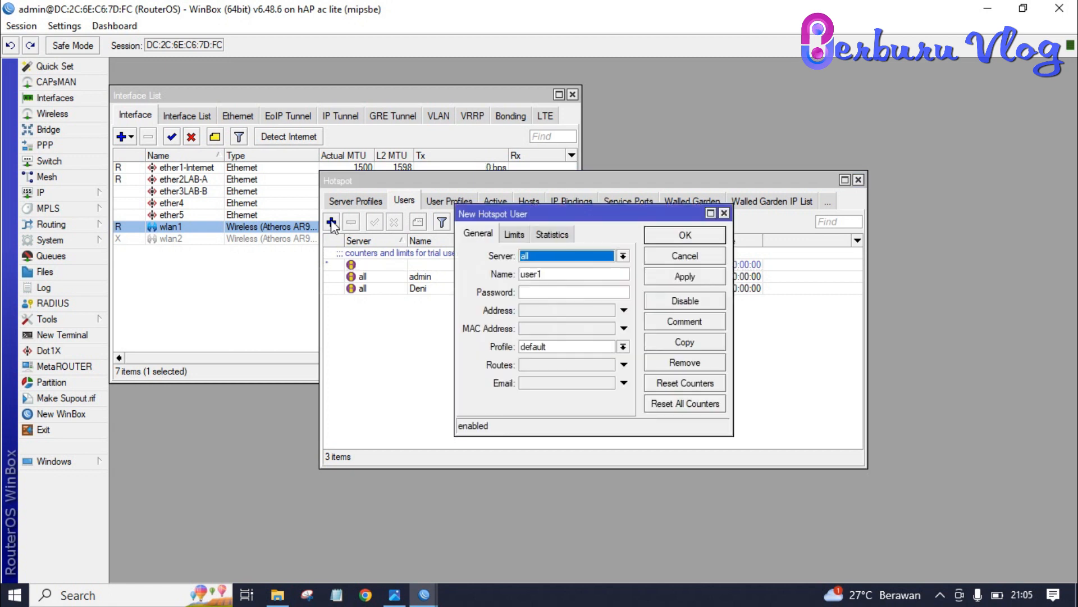
Step: Create hotspot user 'siswa' with a password on the Limit-Siswa profile and save it
{"action": "left_click", "coordinate": [571, 272]}
{"action": "key", "text": "BackSpace"}
{"action": "key", "text": "BackSpace"}
{"action": "key", "text": "BackSpace"}
{"action": "key", "text": "BackSpace"}
{"action": "type", "text": "siswa"}
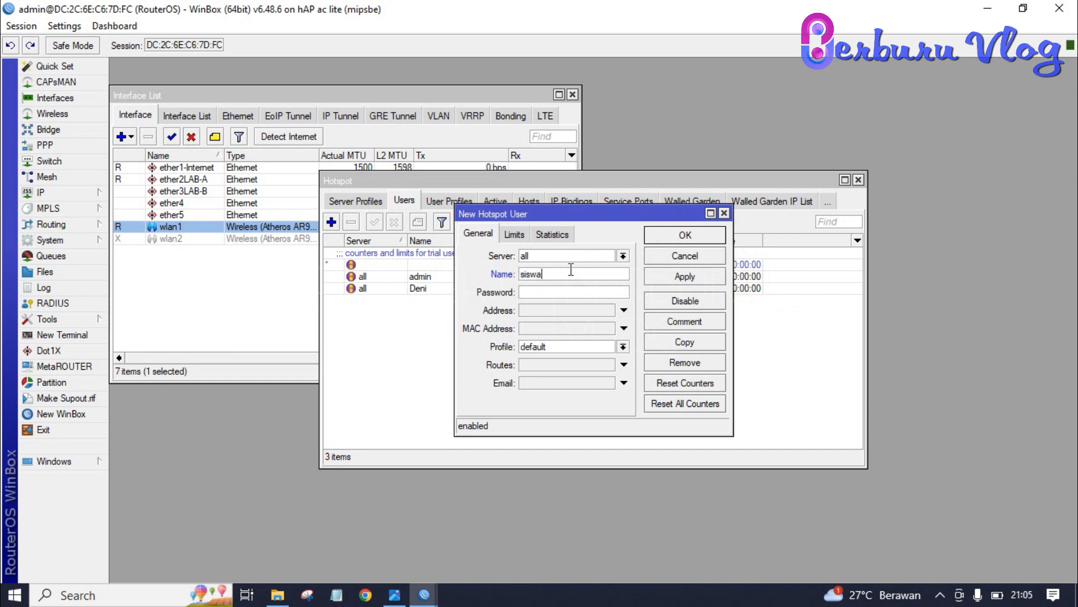
{"action": "key", "text": "Tab"}
{"action": "type", "text": "123456"}
{"action": "left_click", "coordinate": [594, 346]}
{"action": "left_click", "coordinate": [585, 370]}
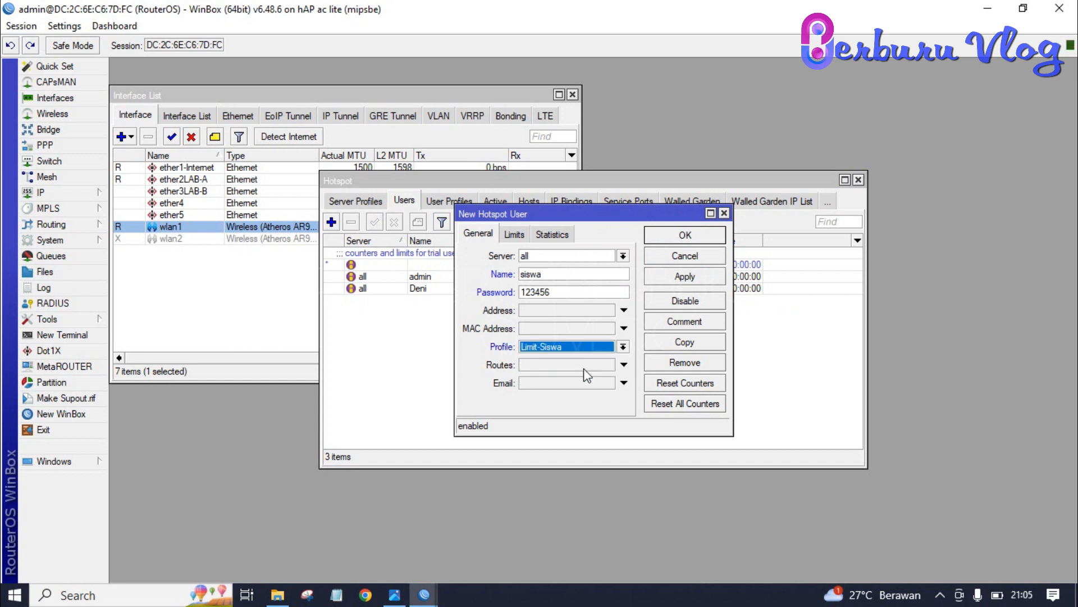
{"action": "left_click", "coordinate": [695, 279]}
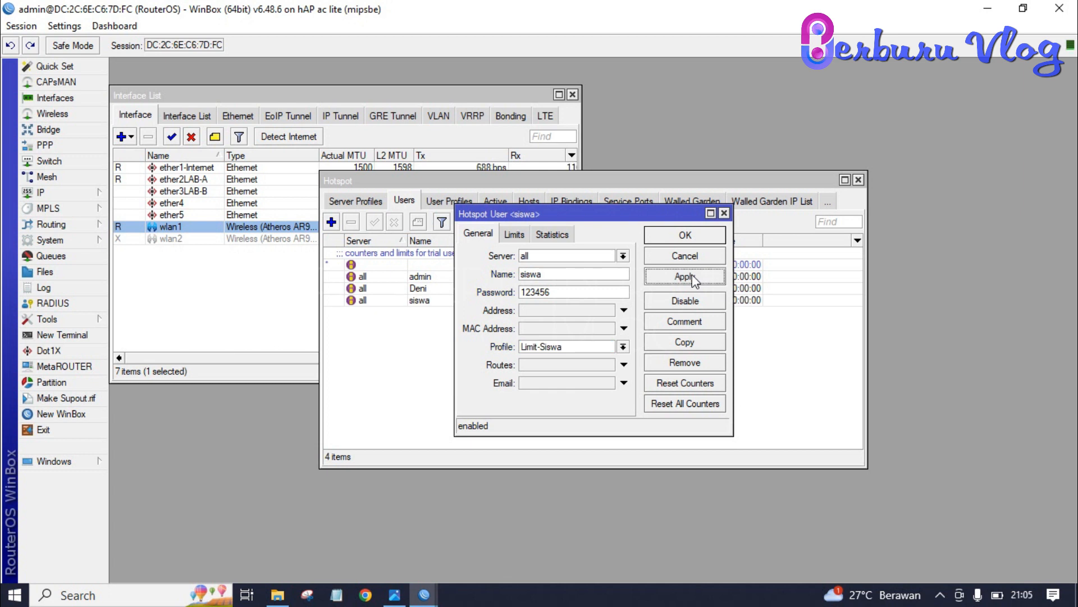
{"action": "left_click", "coordinate": [702, 238]}
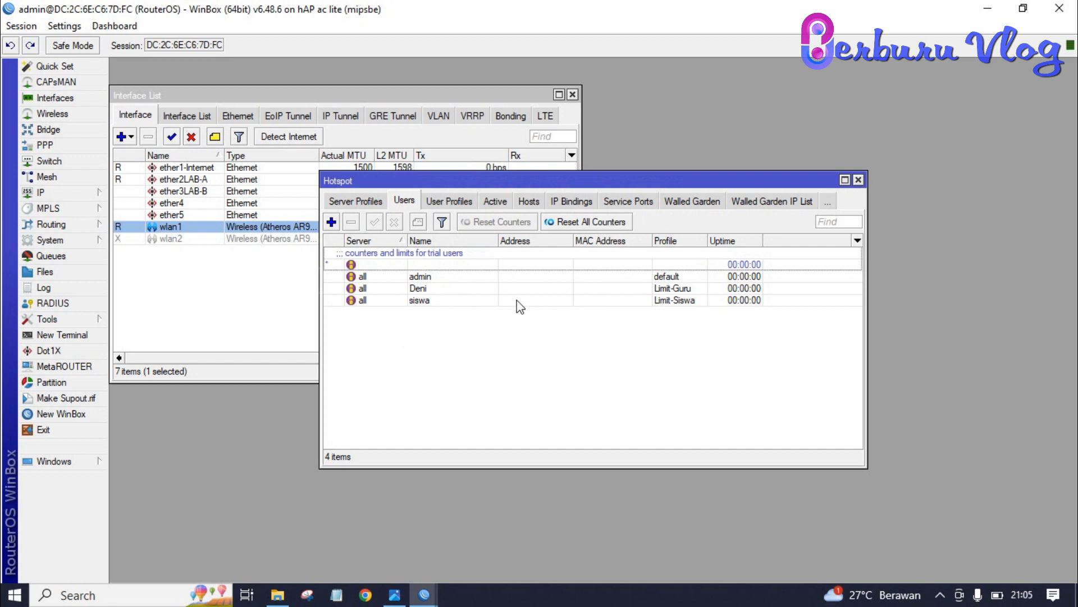
Step: Review the teacher and siswa users' settings to confirm their profiles
{"action": "double_click", "coordinate": [467, 291]}
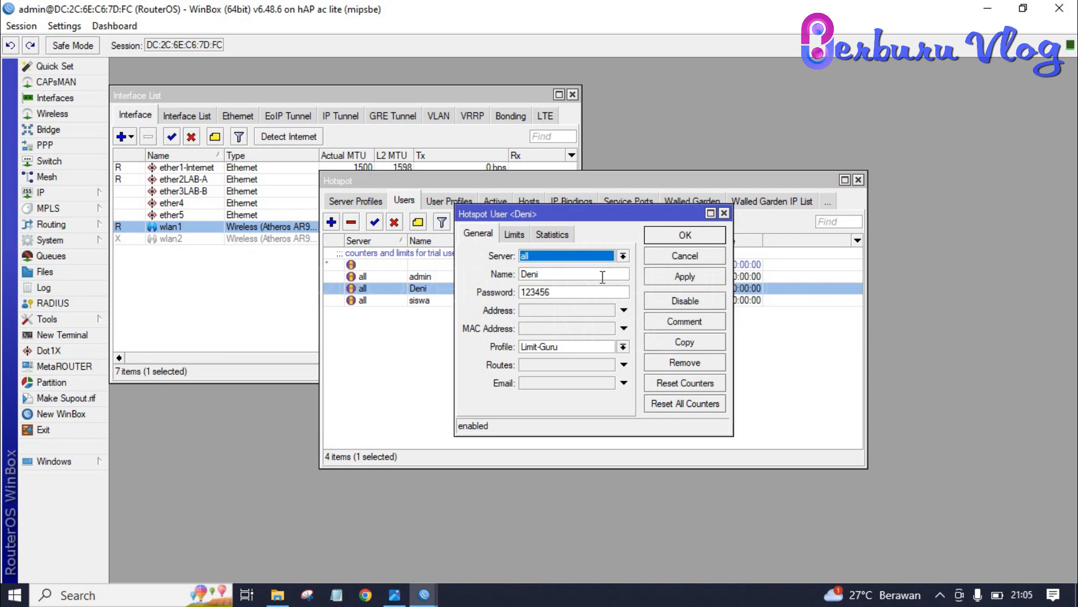
{"action": "left_click", "coordinate": [689, 235]}
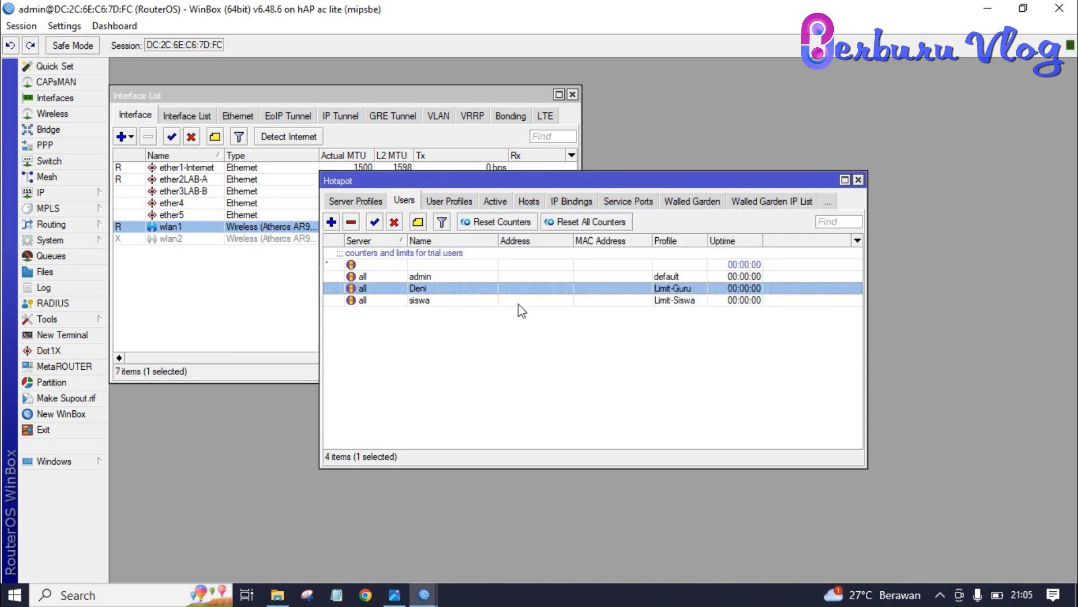
{"action": "double_click", "coordinate": [488, 302]}
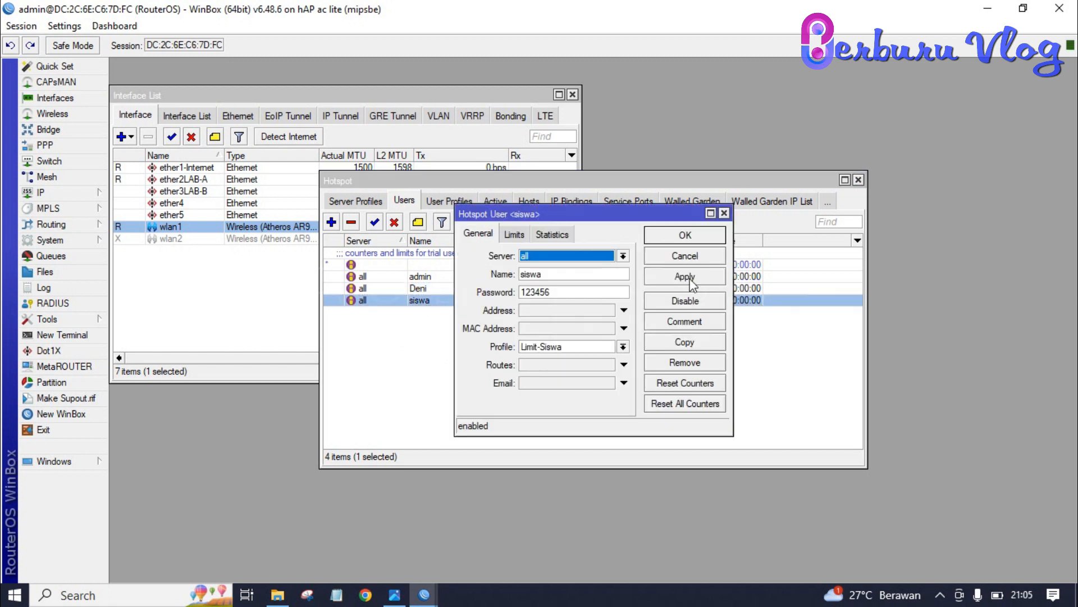
{"action": "left_click", "coordinate": [724, 213]}
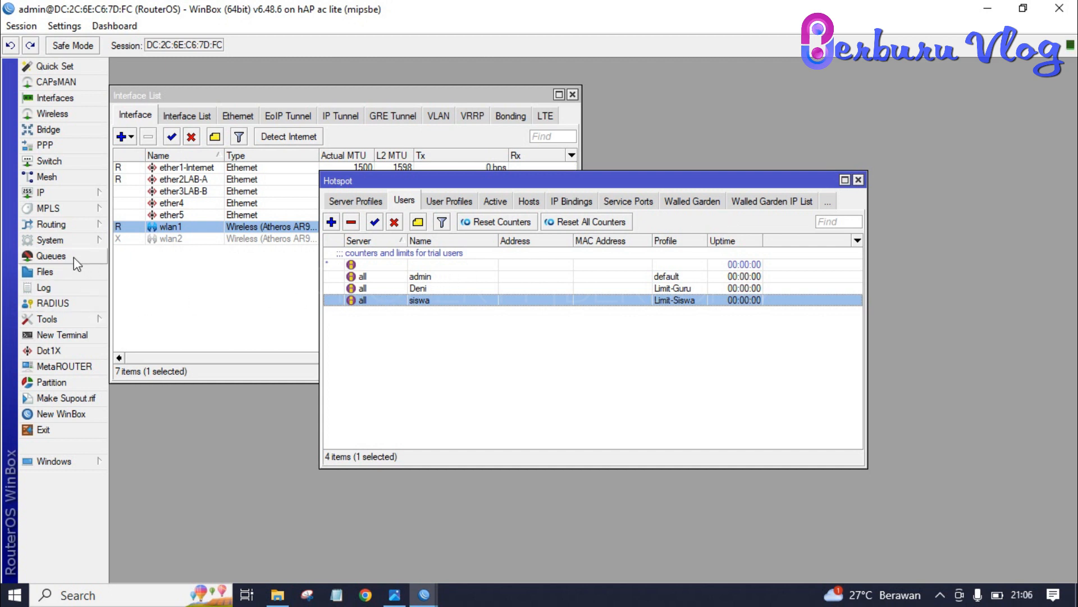
Step: Check the router's clock settings, then bring up the SNTP Client settings
{"action": "left_click", "coordinate": [70, 242]}
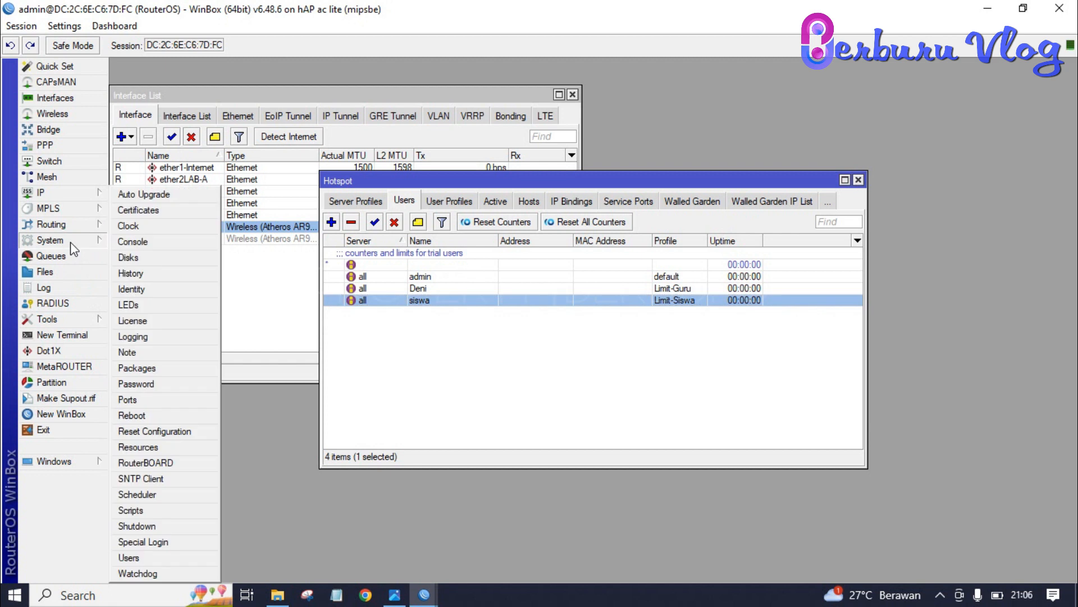
{"action": "left_click", "coordinate": [161, 228]}
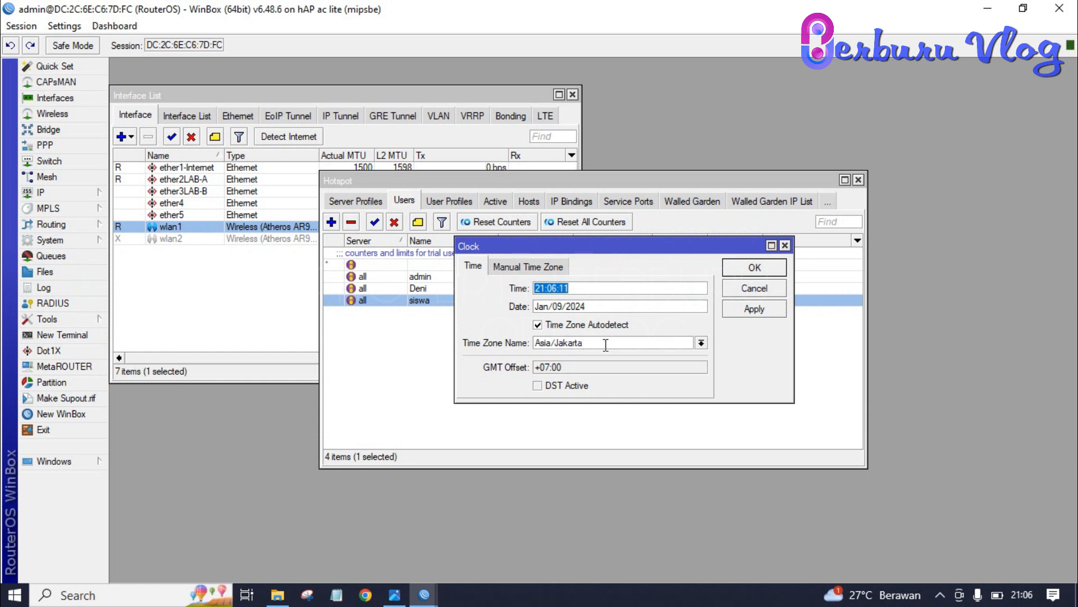
{"action": "left_click", "coordinate": [766, 270]}
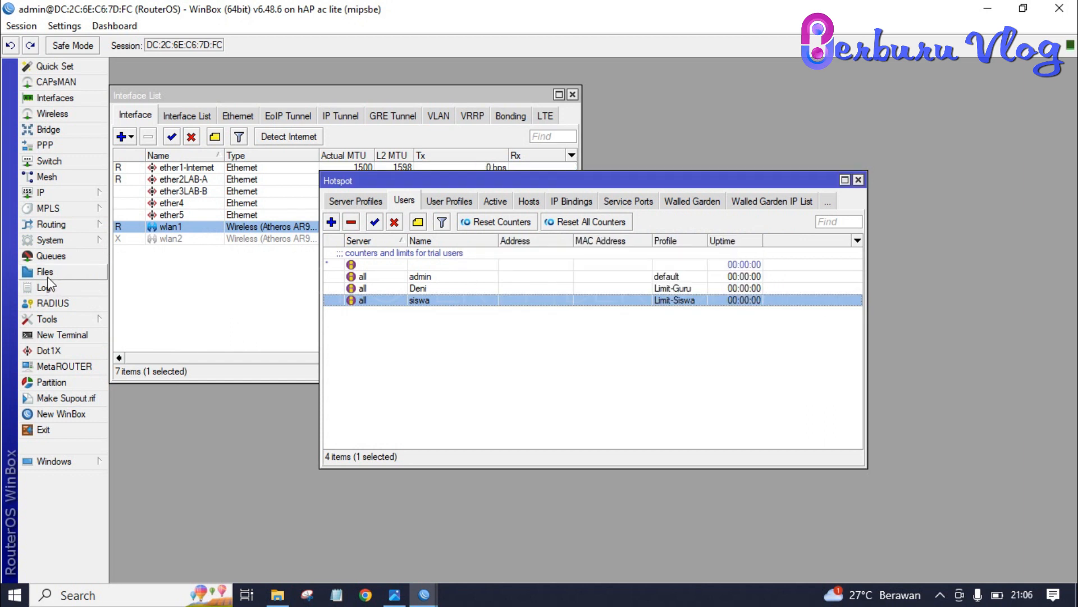
{"action": "left_click", "coordinate": [61, 240]}
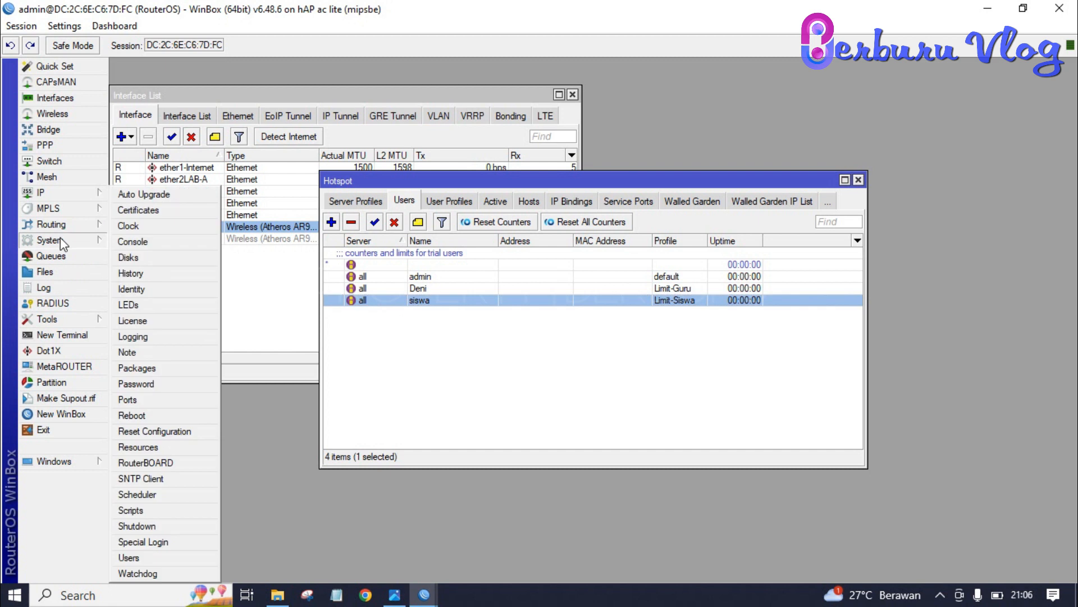
{"action": "left_click", "coordinate": [153, 480]}
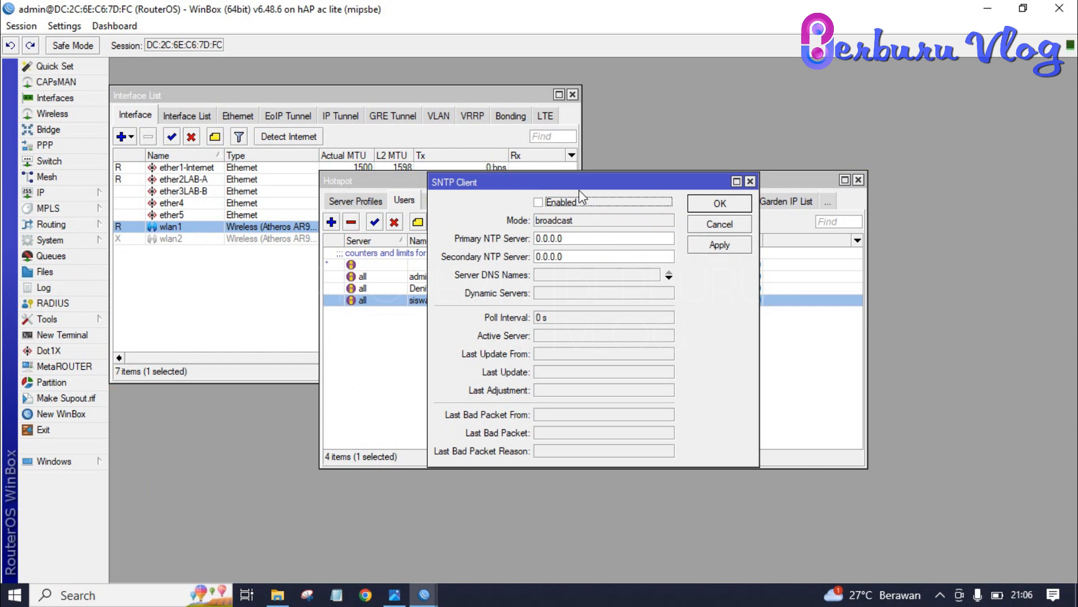
Step: Enable the SNTP client with primary server 0.id.pool.ntp.org
{"action": "left_click", "coordinate": [539, 203]}
{"action": "left_click", "coordinate": [574, 238]}
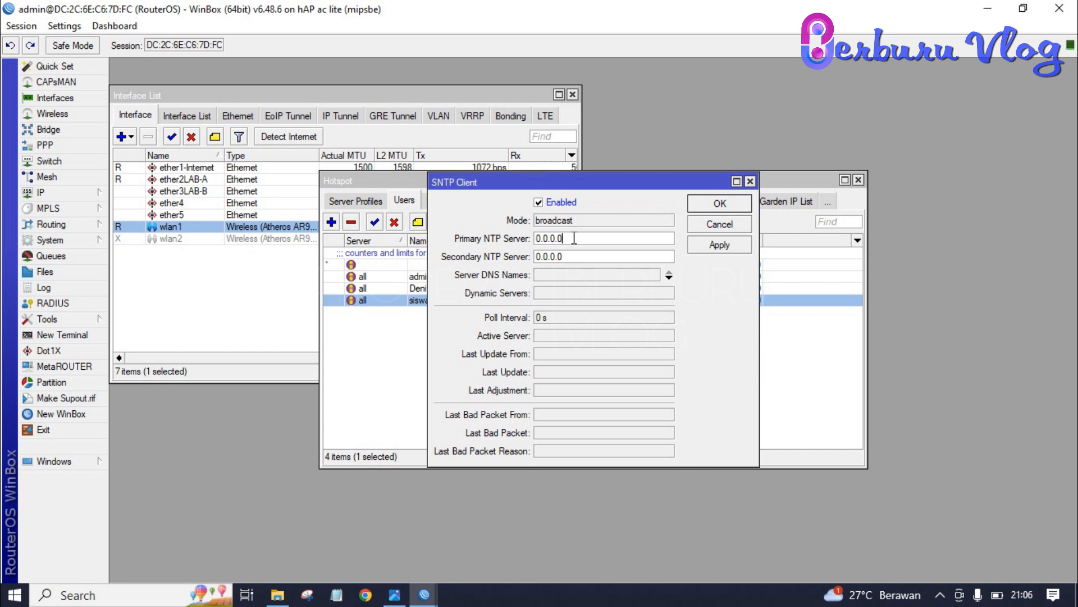
{"action": "key", "text": "BackSpace"}
{"action": "key", "text": "BackSpace"}
{"action": "key", "text": "BackSpace"}
{"action": "key", "text": "BackSpace"}
{"action": "key", "text": "BackSpace"}
{"action": "key", "text": "BackSpace"}
{"action": "key", "text": "BackSpace"}
{"action": "type", "text": "0.id.pool.ntp.org"}
Step: Set the secondary server to 1.id.pool.ntp.org, then apply and close the SNTP settings
{"action": "key", "text": "ctrl+a"}
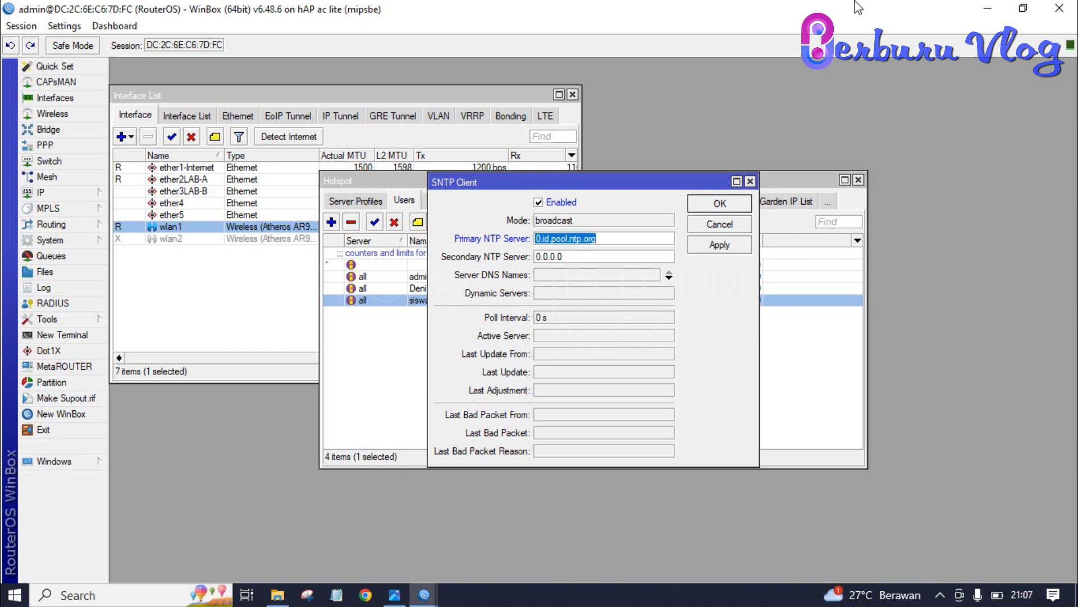
{"action": "key", "text": "ctrl+c"}
{"action": "key", "text": "Tab"}
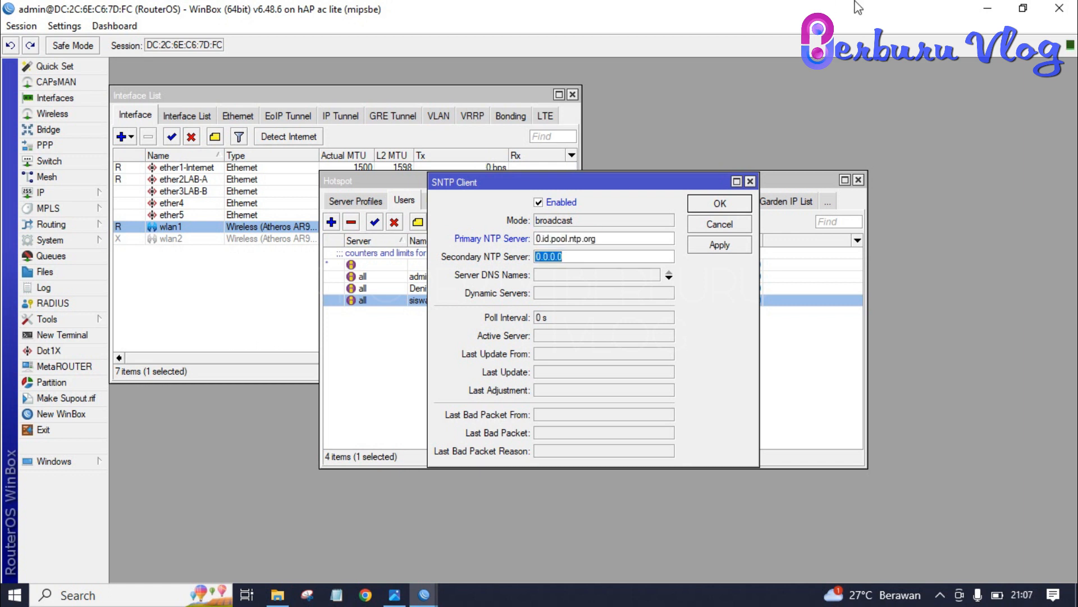
{"action": "key", "text": "ctrl+v"}
{"action": "key", "text": "Left"}
{"action": "key", "text": "Left"}
{"action": "key", "text": "Left"}
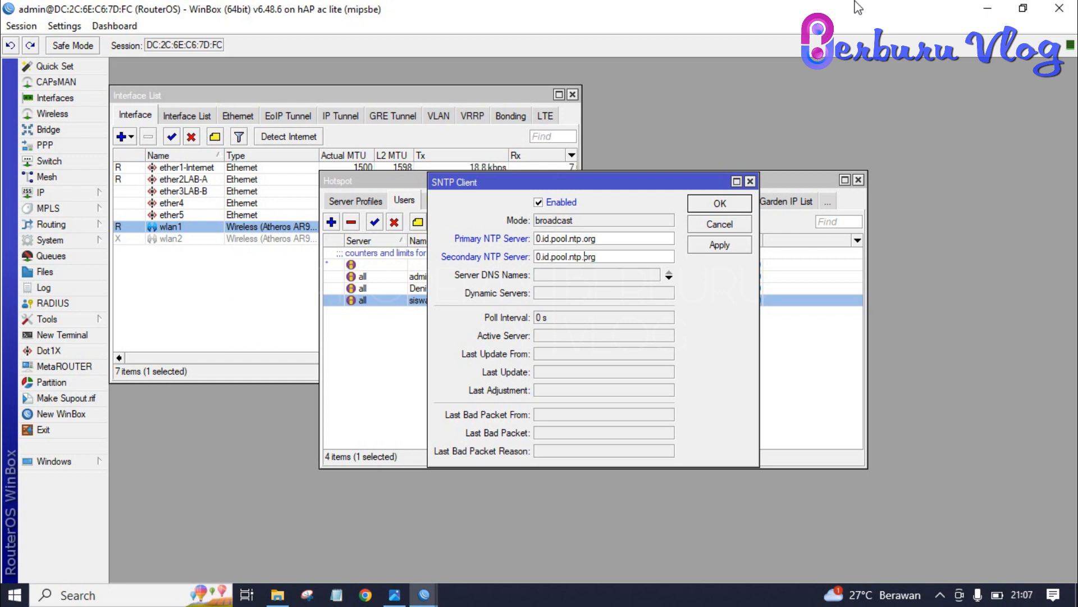
{"action": "key", "text": "Left"}
{"action": "key", "text": "Left"}
{"action": "key", "text": "Left"}
{"action": "key", "text": "Left"}
{"action": "key", "text": "Left"}
{"action": "key", "text": "BackSpace"}
{"action": "type", "text": "1"}
{"action": "left_click", "coordinate": [712, 245]}
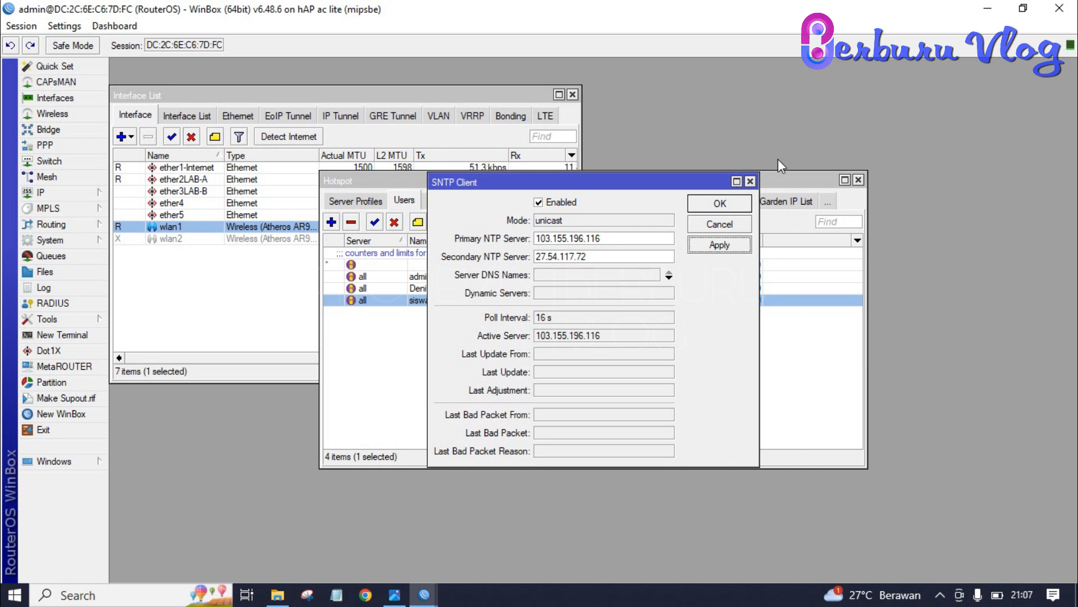
{"action": "left_click", "coordinate": [745, 202]}
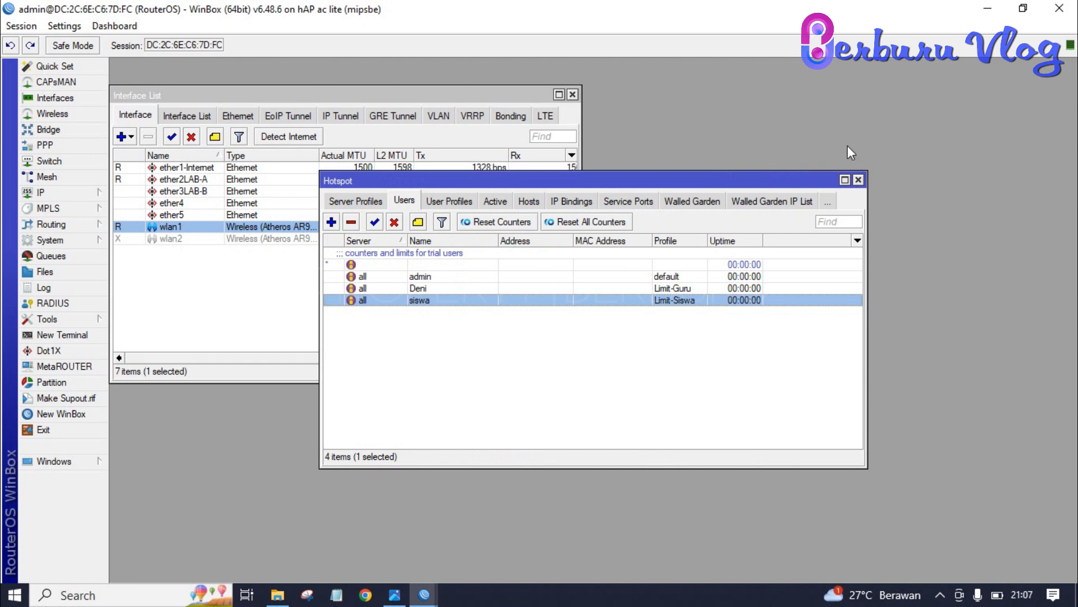
Step: Close the Hotspot window, select the ether2LAB-A interface, and launch Google Chrome
{"action": "left_click", "coordinate": [858, 180]}
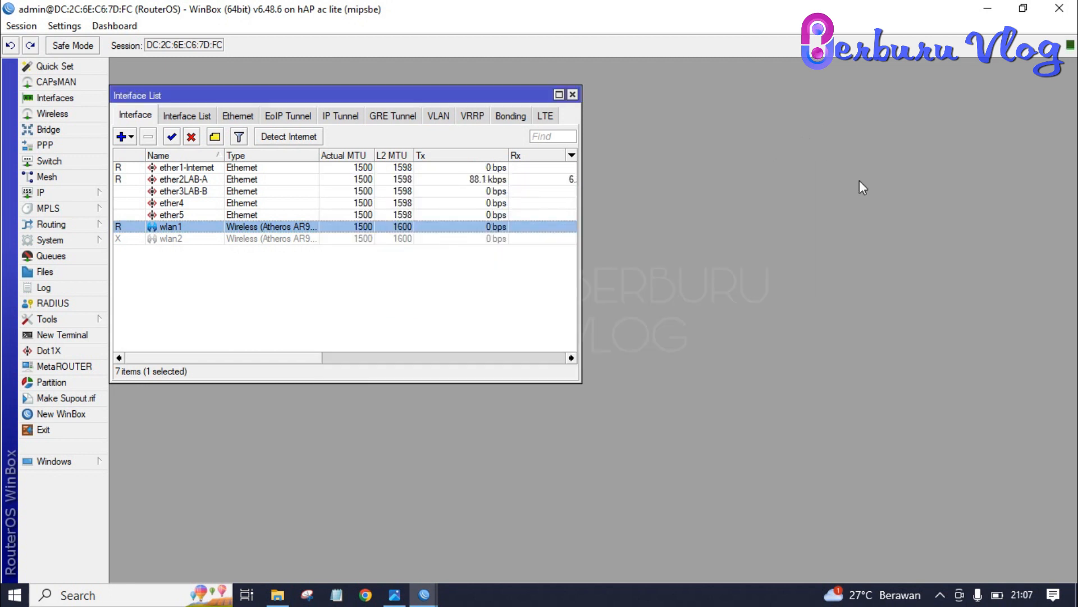
{"action": "left_click", "coordinate": [175, 180]}
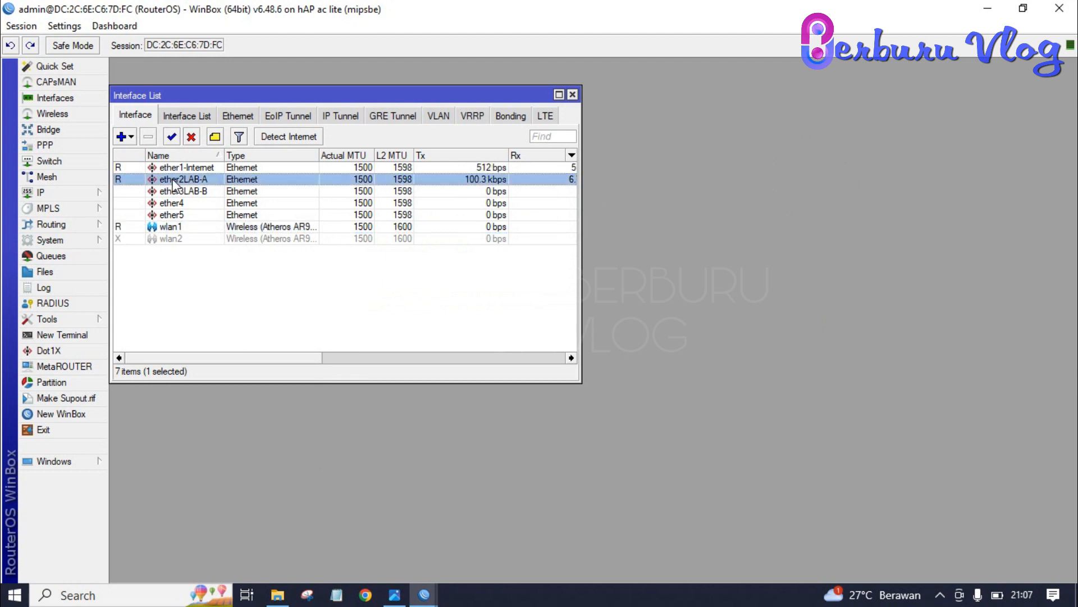
{"action": "left_click", "coordinate": [366, 597]}
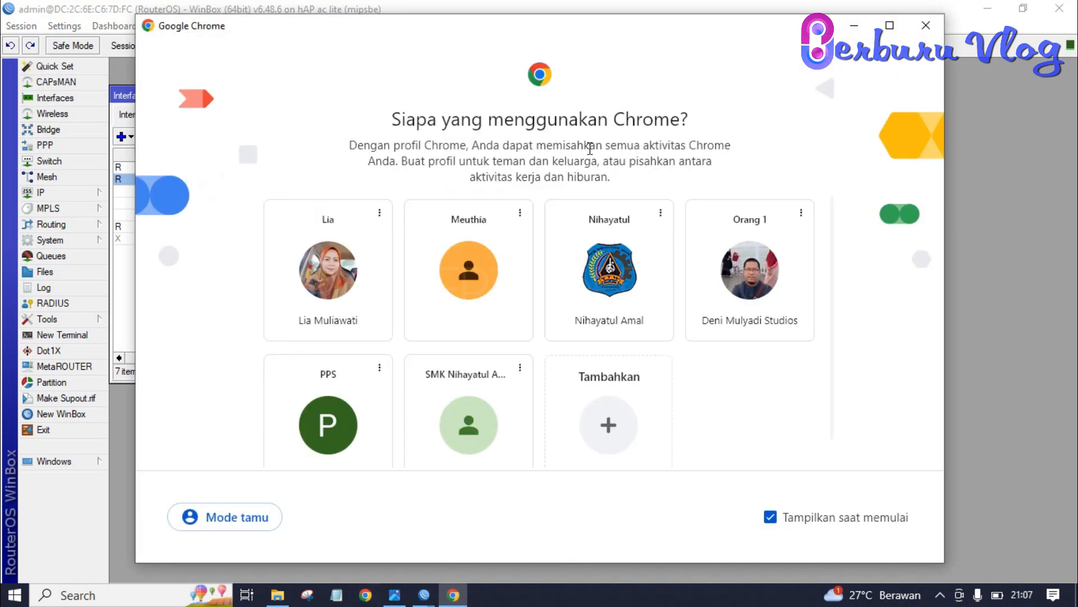
Step: Start a T-TEST speed test on sini.tachyon.net.id, then switch to the topology picture
{"action": "left_click", "coordinate": [762, 286]}
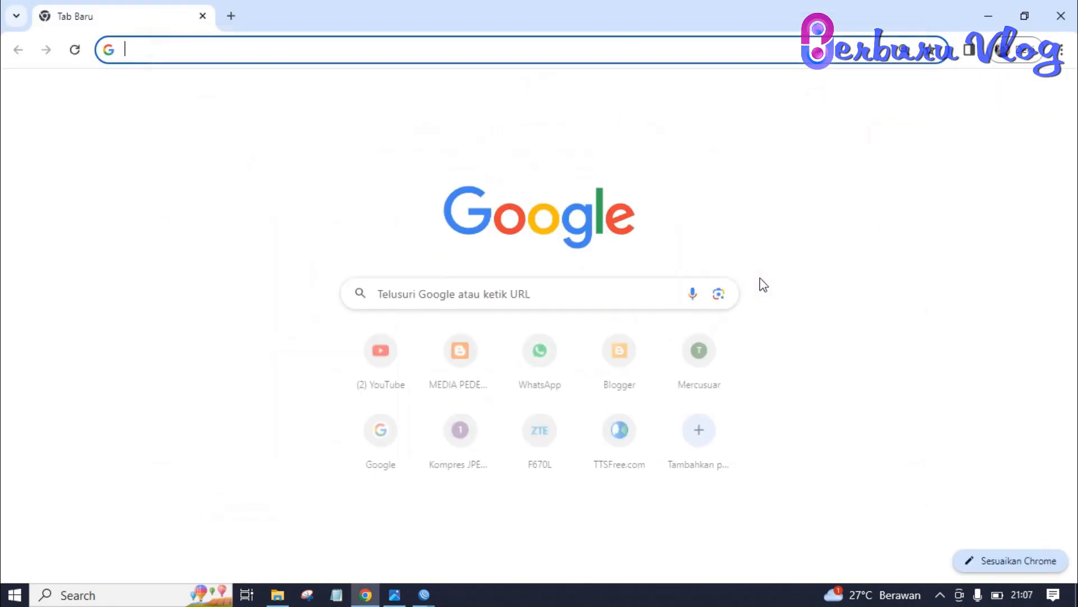
{"action": "type", "text": "si"}
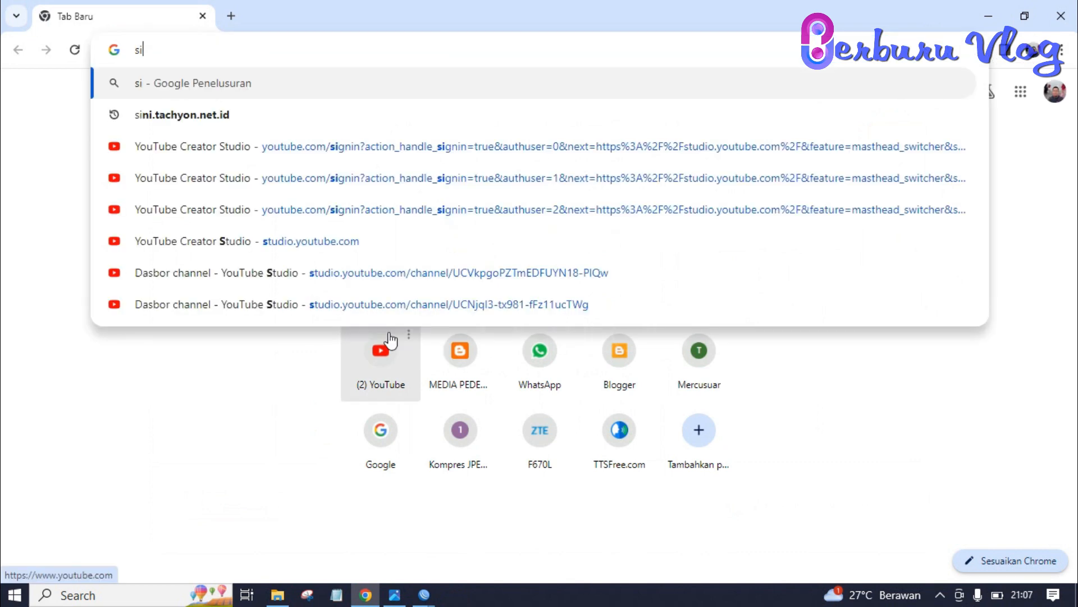
{"action": "left_click", "coordinate": [294, 119]}
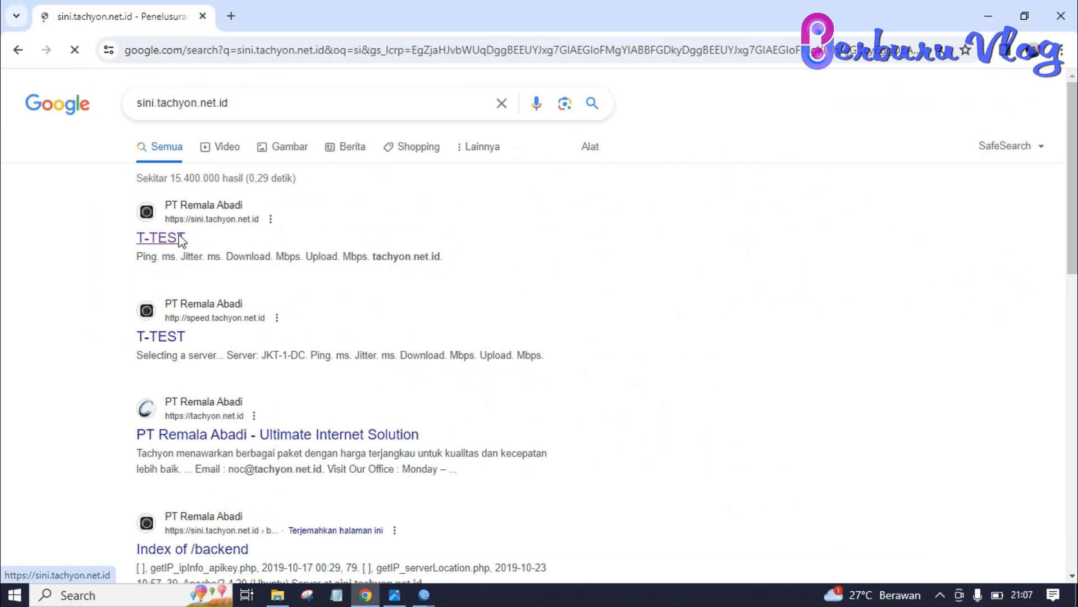
{"action": "left_click", "coordinate": [178, 234]}
{"action": "left_click", "coordinate": [556, 164]}
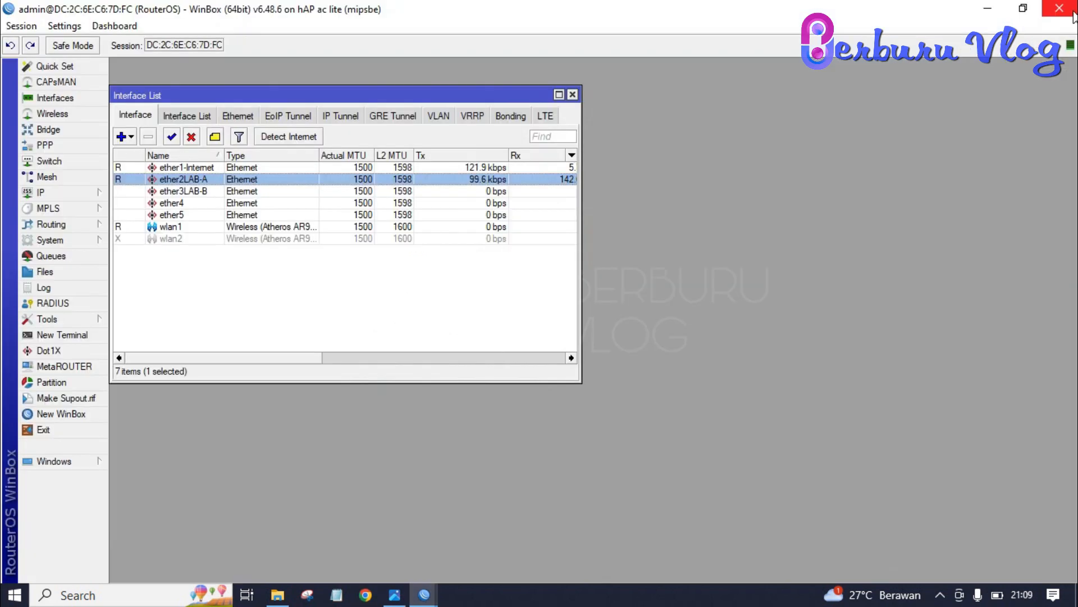
{"action": "key", "text": "alt+Tab"}
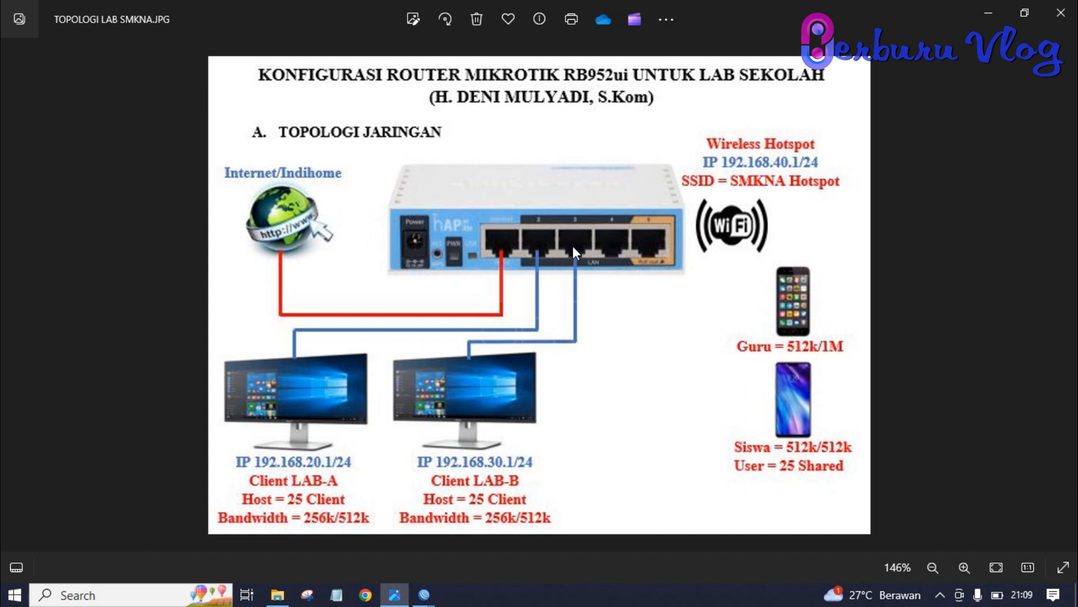
Step: Switch from the lab topology diagram back to the WinBox window
{"action": "key", "text": "alt+Tab"}
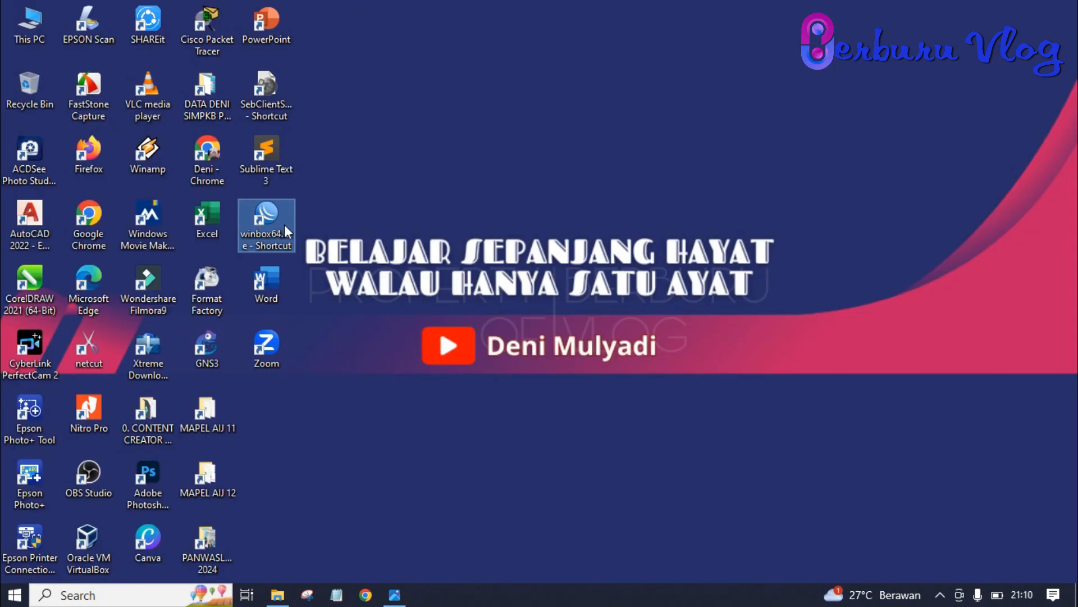
Step: Reconnect WinBox to the discovered neighbor router, open its Interfaces list, and launch Chrome
{"action": "double_click", "coordinate": [285, 224]}
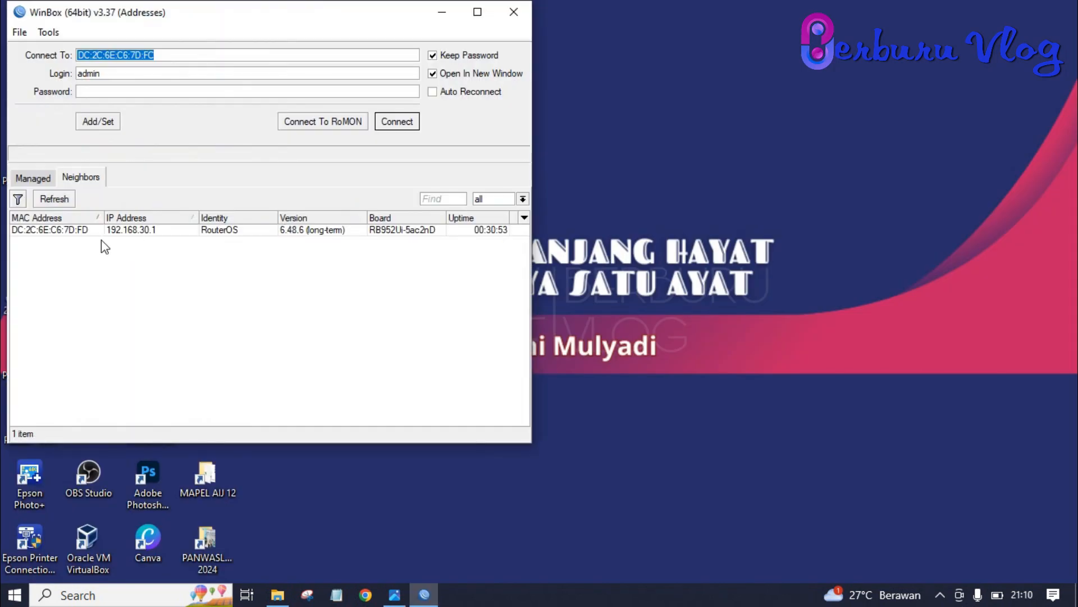
{"action": "left_click", "coordinate": [87, 231]}
{"action": "left_click", "coordinate": [405, 124]}
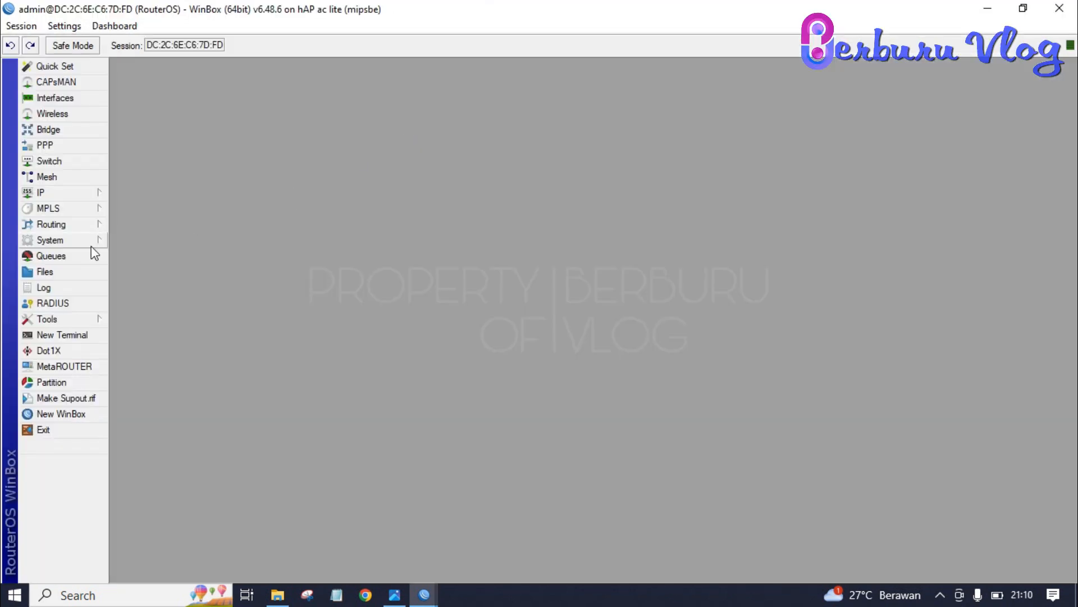
{"action": "left_click", "coordinate": [75, 195]}
{"action": "left_click", "coordinate": [67, 98]}
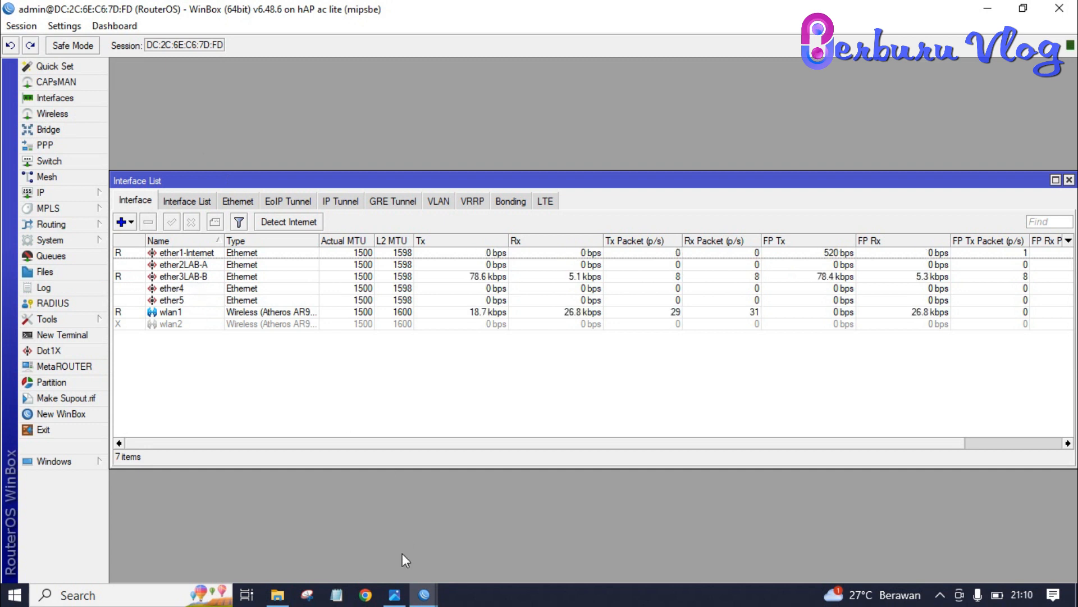
{"action": "left_click", "coordinate": [366, 597]}
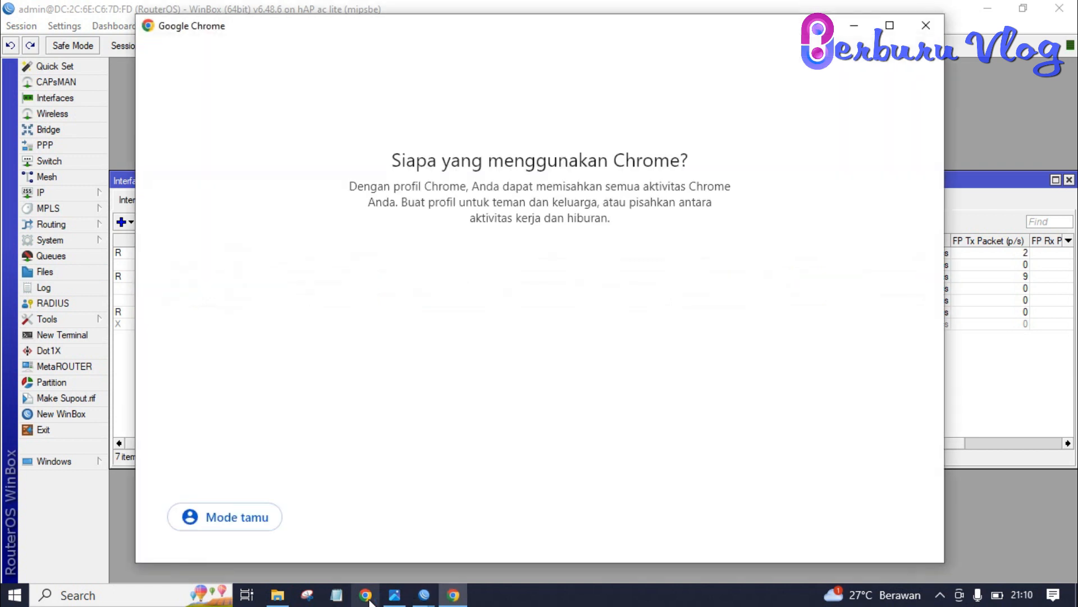
Step: Run the sini.tachyon.net.id T-TEST (0.52 Mbps down, 0.22 Mbps up), then return to WinBox
{"action": "left_click", "coordinate": [726, 303]}
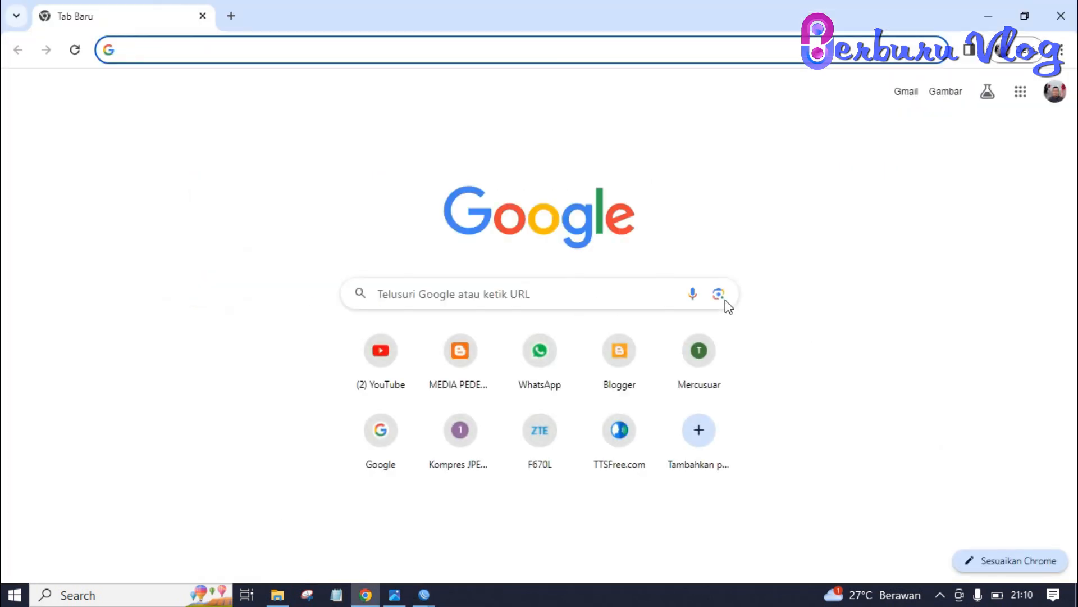
{"action": "type", "text": "s"}
{"action": "key", "text": "Down"}
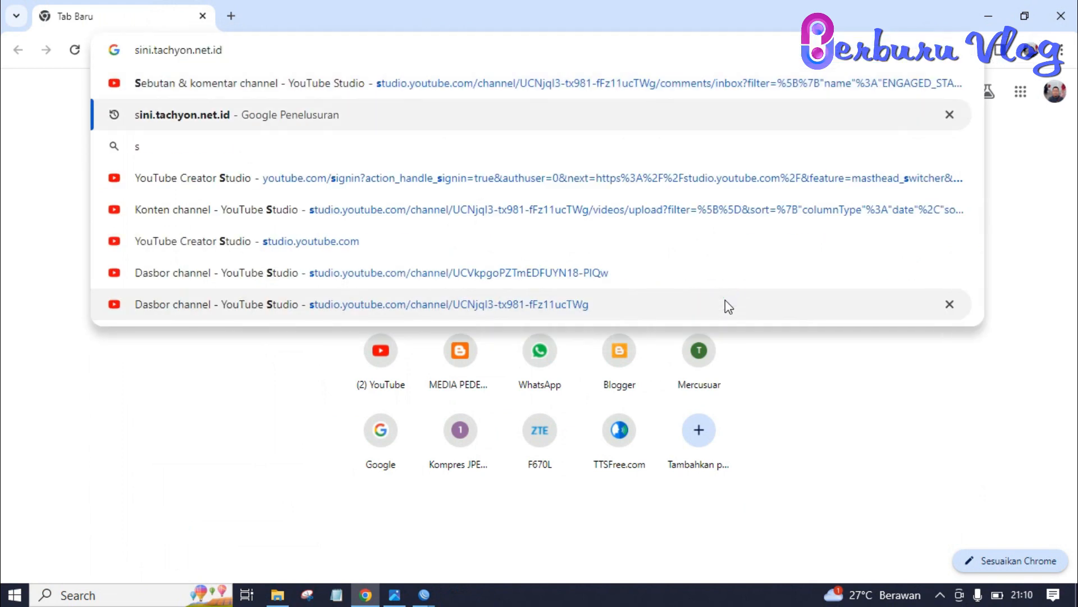
{"action": "key", "text": "Return"}
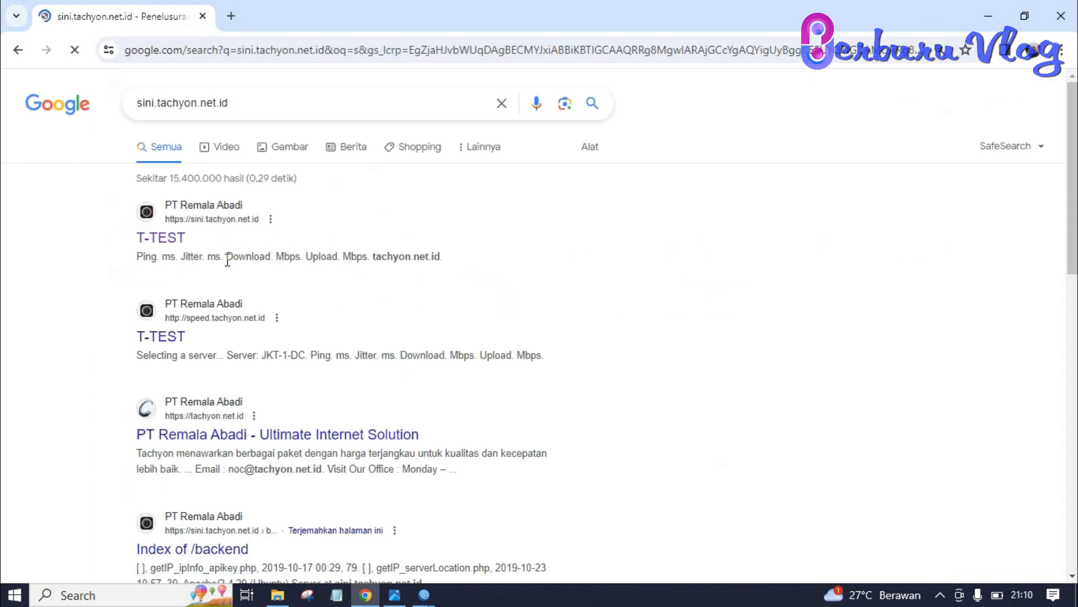
{"action": "left_click", "coordinate": [176, 338]}
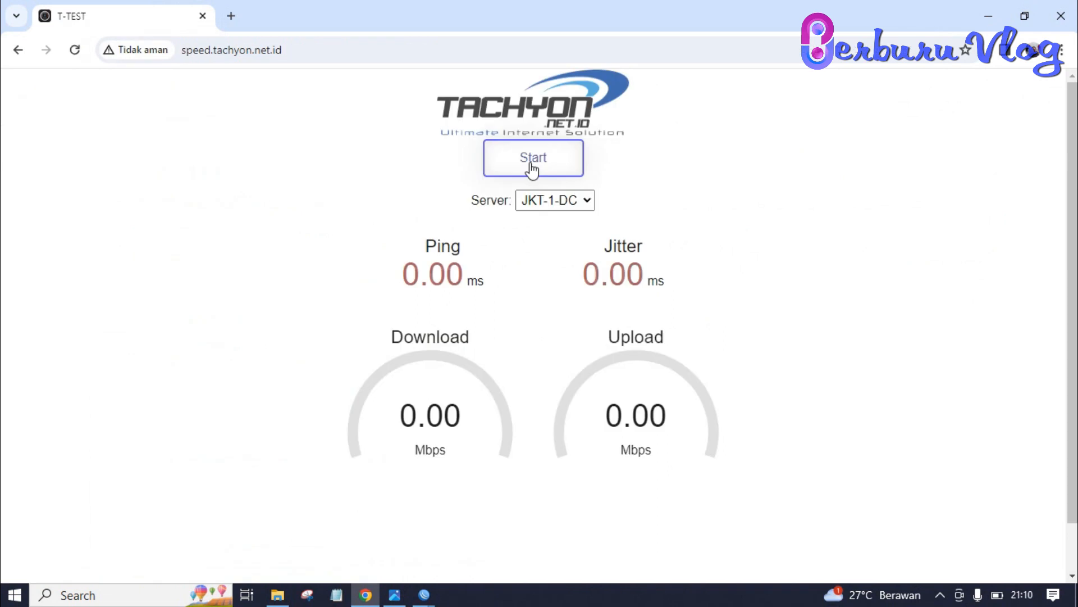
{"action": "left_click", "coordinate": [533, 161]}
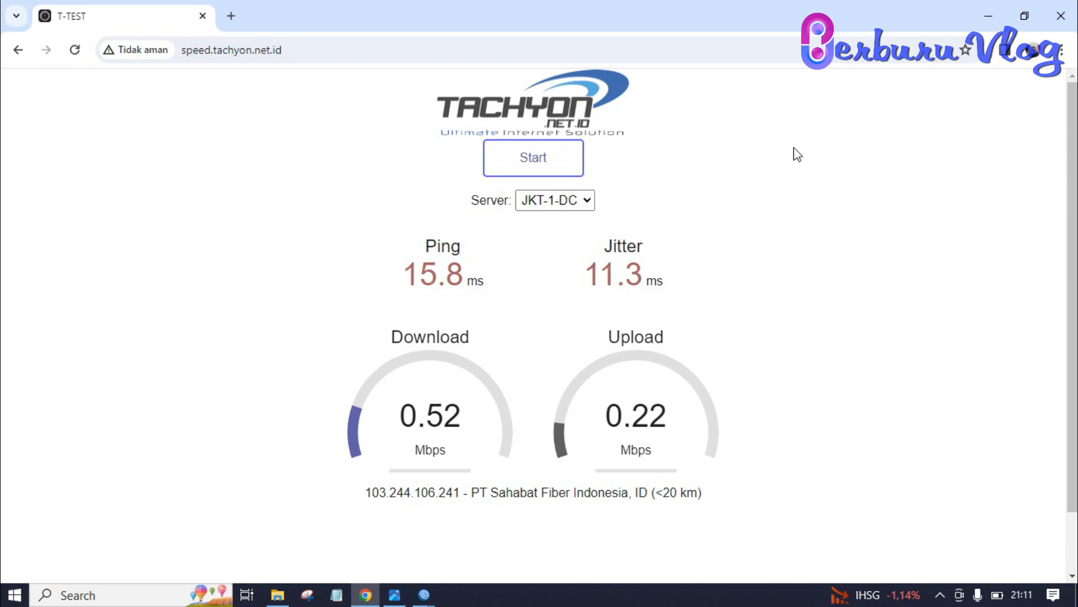
{"action": "mouse_move", "coordinate": [422, 591]}
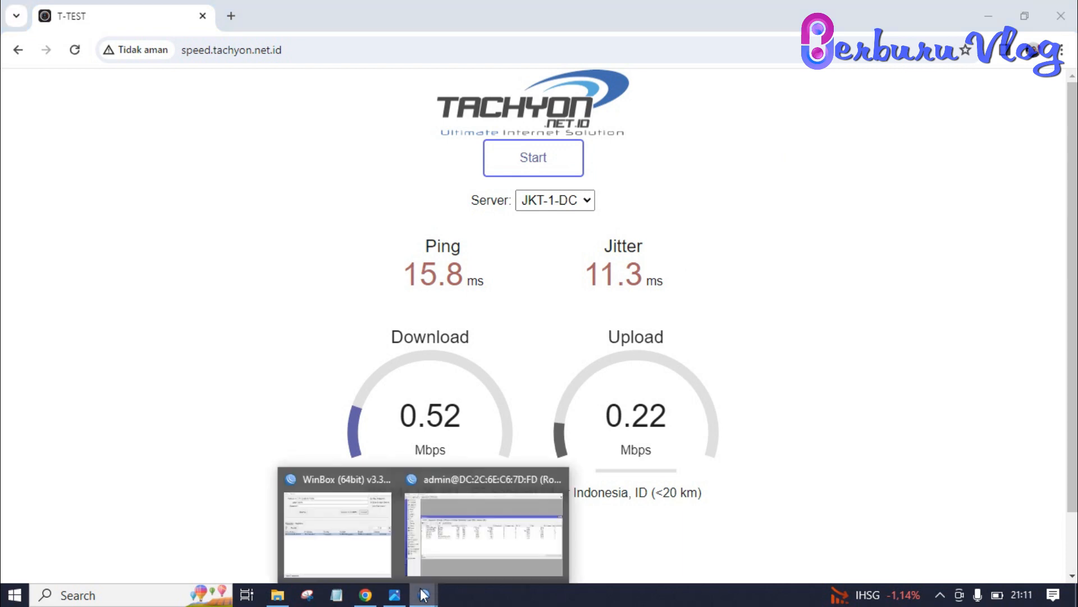
{"action": "left_click", "coordinate": [433, 555]}
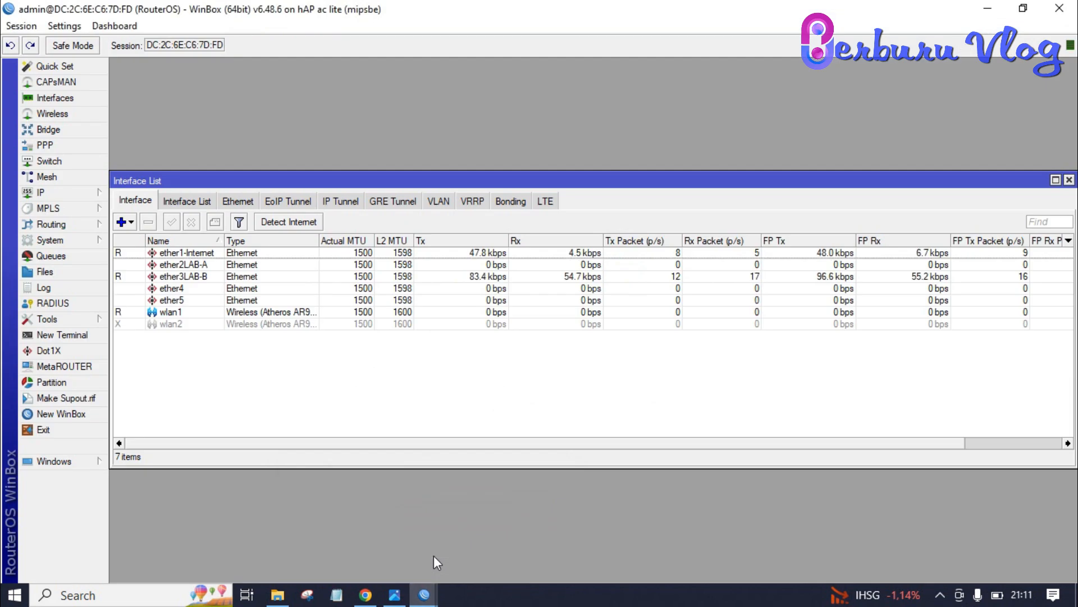